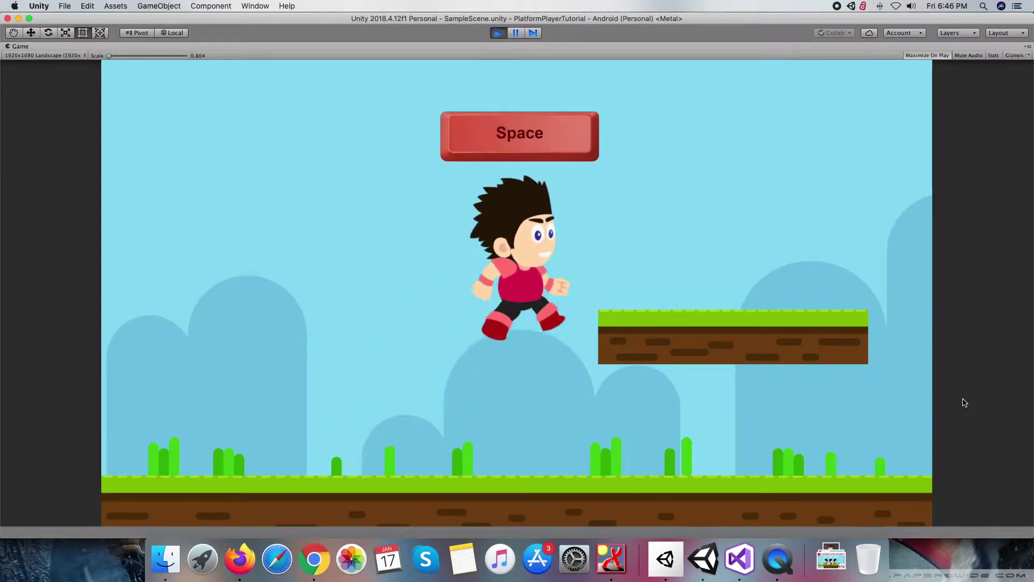
{"action": "key", "text": "Left"}
Step: Single- and double-jump the character onto the floating grass platform and back down
{"action": "key", "text": "space"}
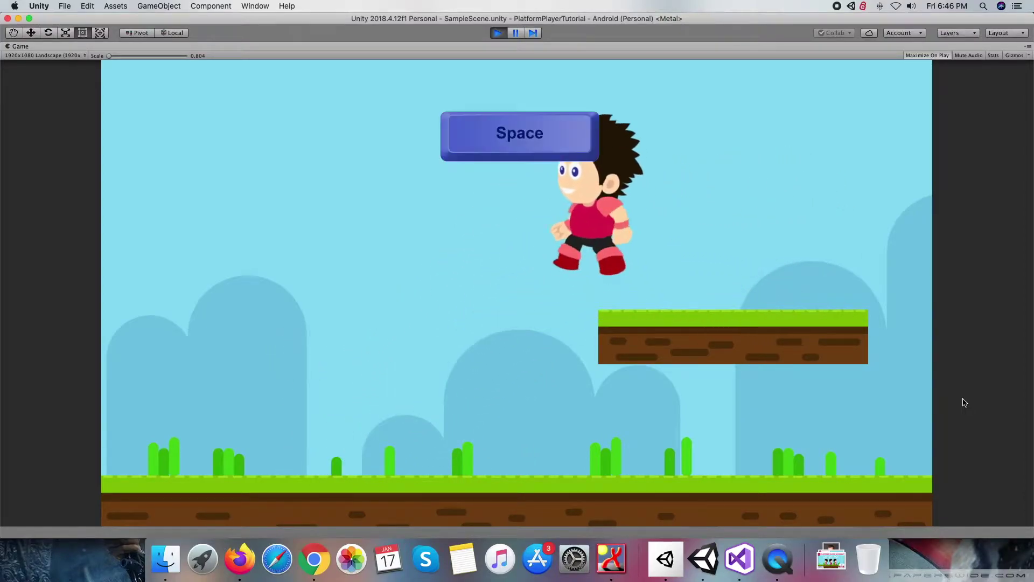
{"action": "key", "text": "space"}
{"action": "key", "text": "Right"}
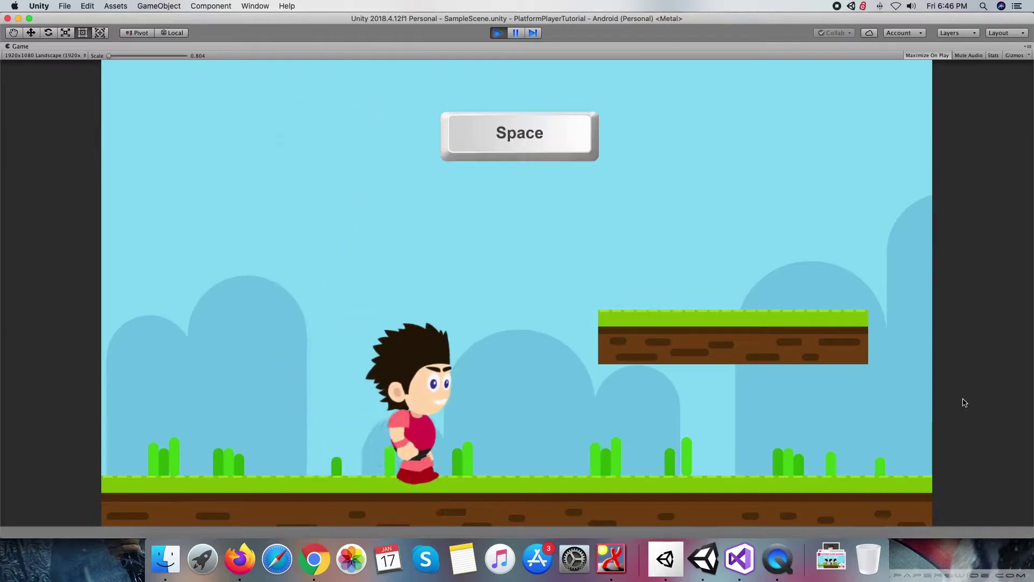
{"action": "key", "text": "space"}
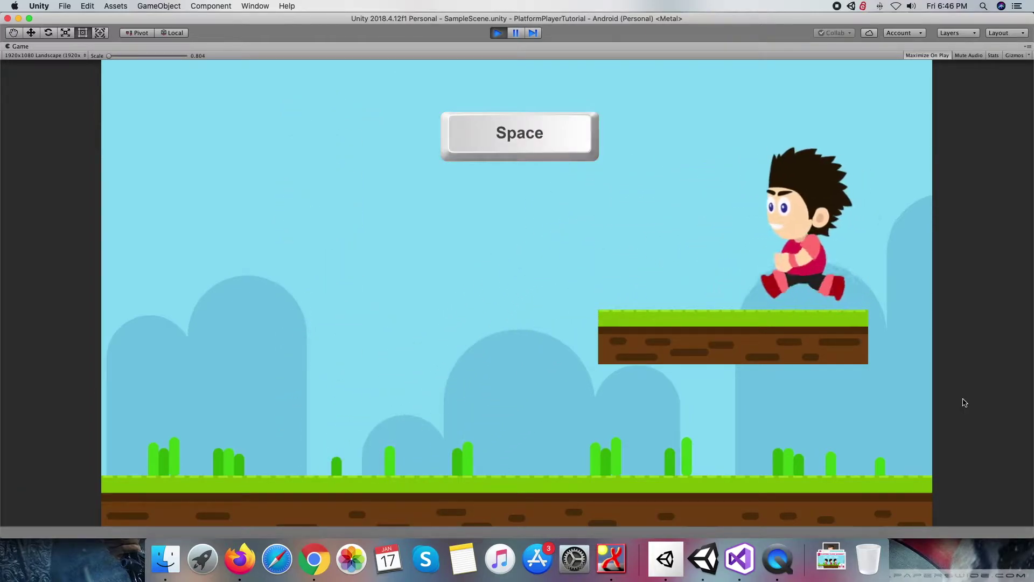
{"action": "key", "text": "space"}
{"action": "key", "text": "space"}
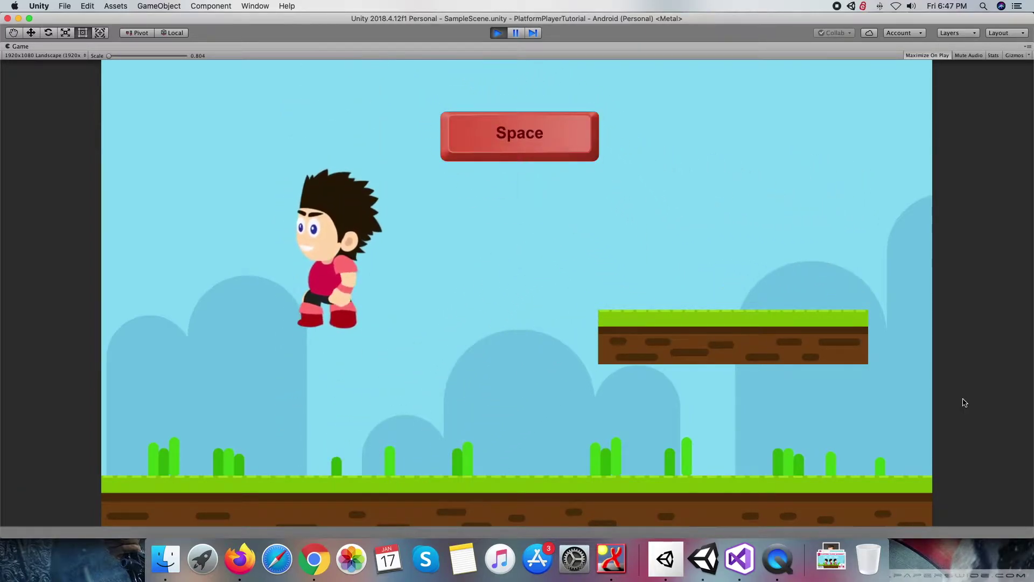
{"action": "key", "text": "Right"}
{"action": "key", "text": "space"}
{"action": "key", "text": "space"}
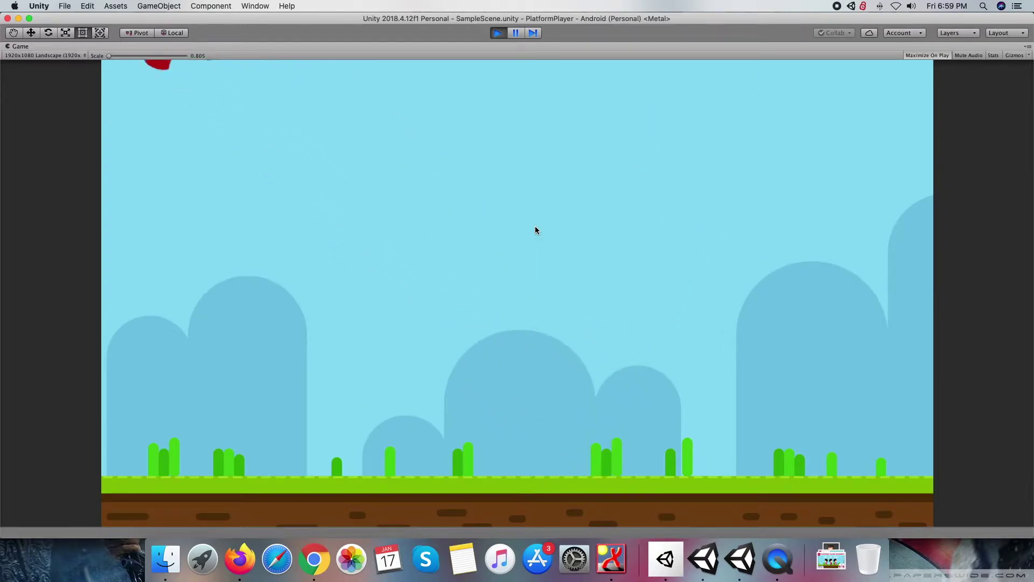
Step: Keep pressing Space mid-air so the character climbs out of the top of the view
{"action": "key", "text": "space"}
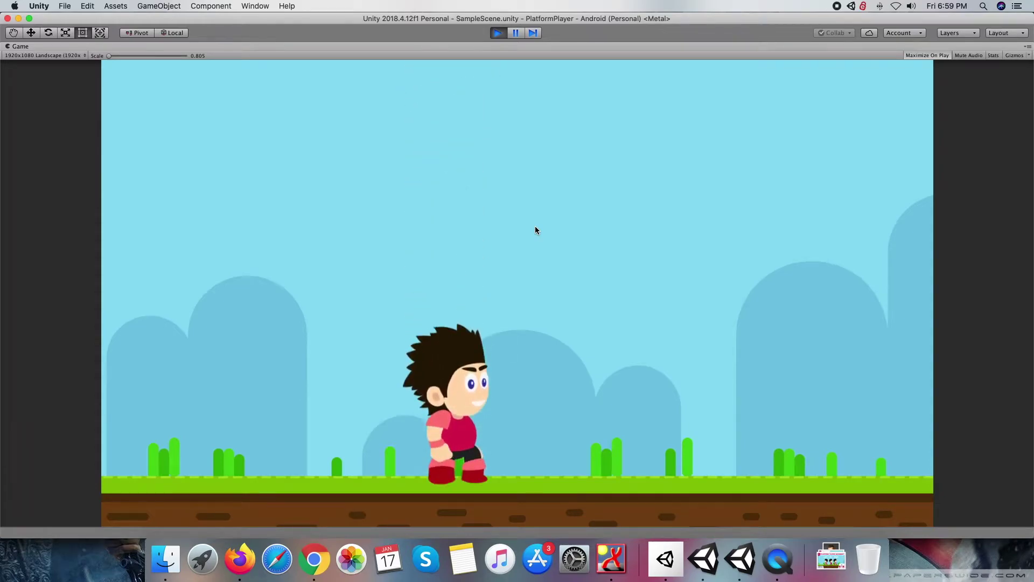
{"action": "key", "text": "space"}
{"action": "key", "text": "space"}
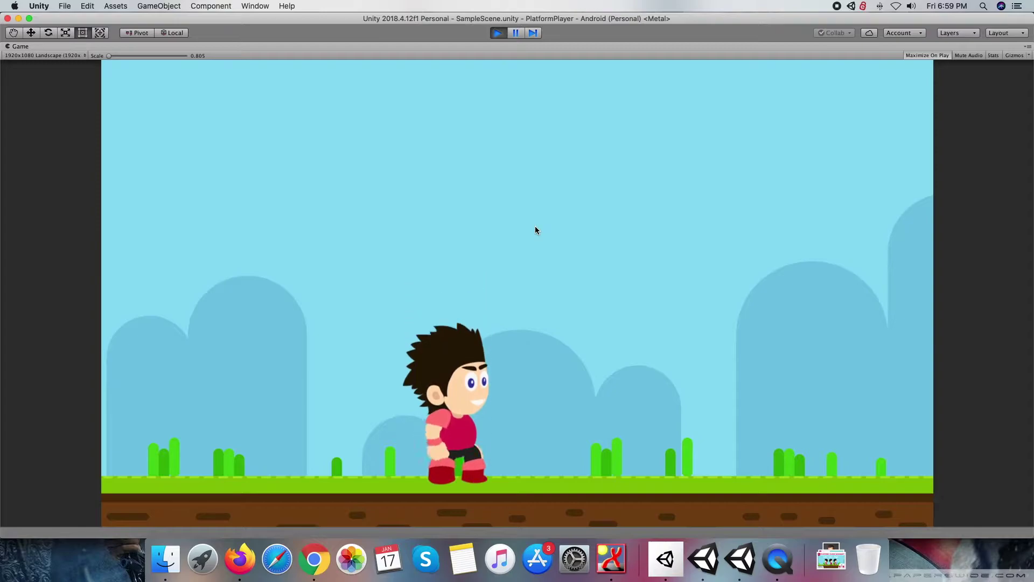
{"action": "key", "text": "space"}
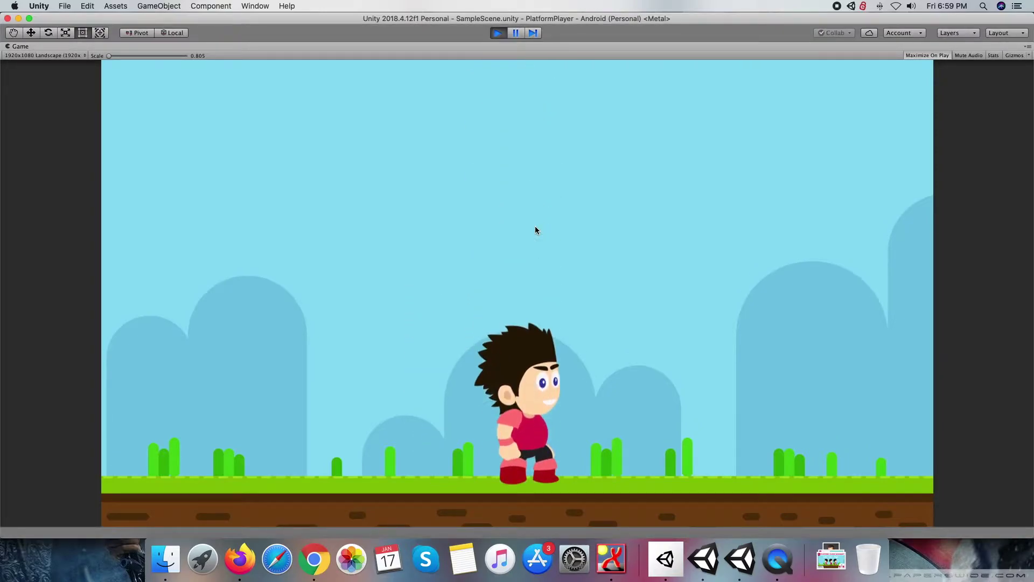
{"action": "key", "text": "Left"}
{"action": "key", "text": "space"}
{"action": "key", "text": "Right"}
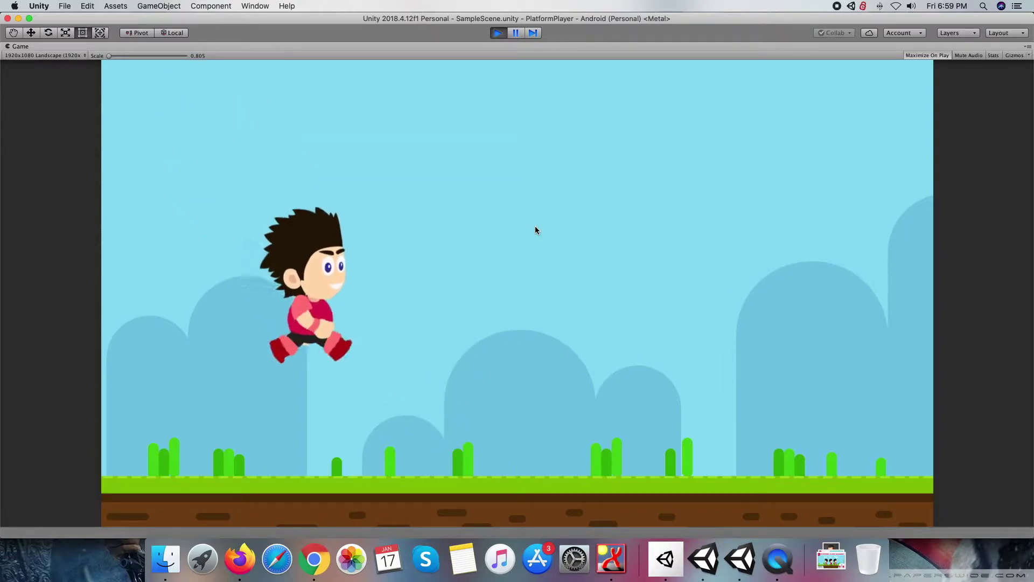
{"action": "key", "text": "space"}
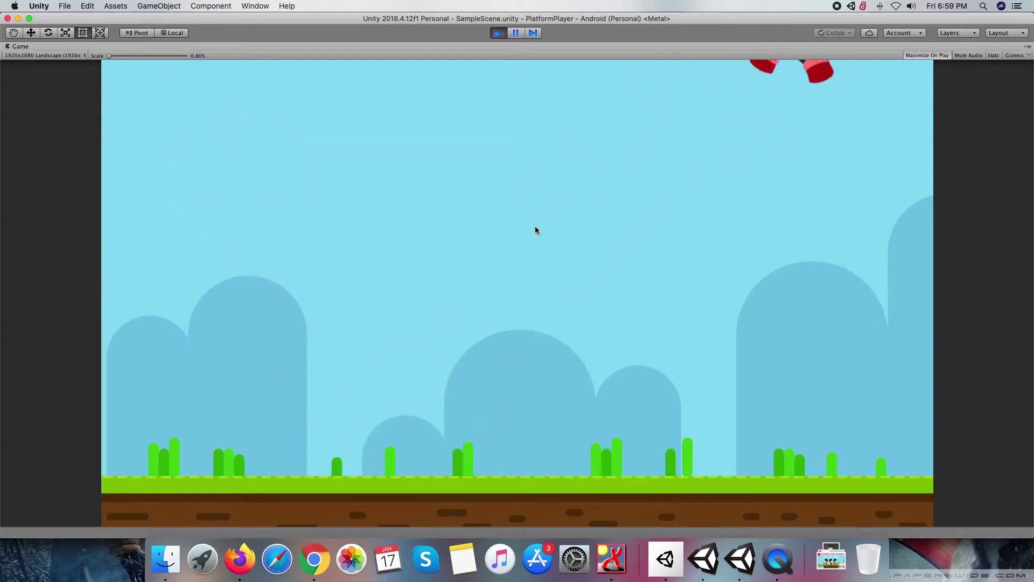
{"action": "key", "text": "Left"}
{"action": "key", "text": "space"}
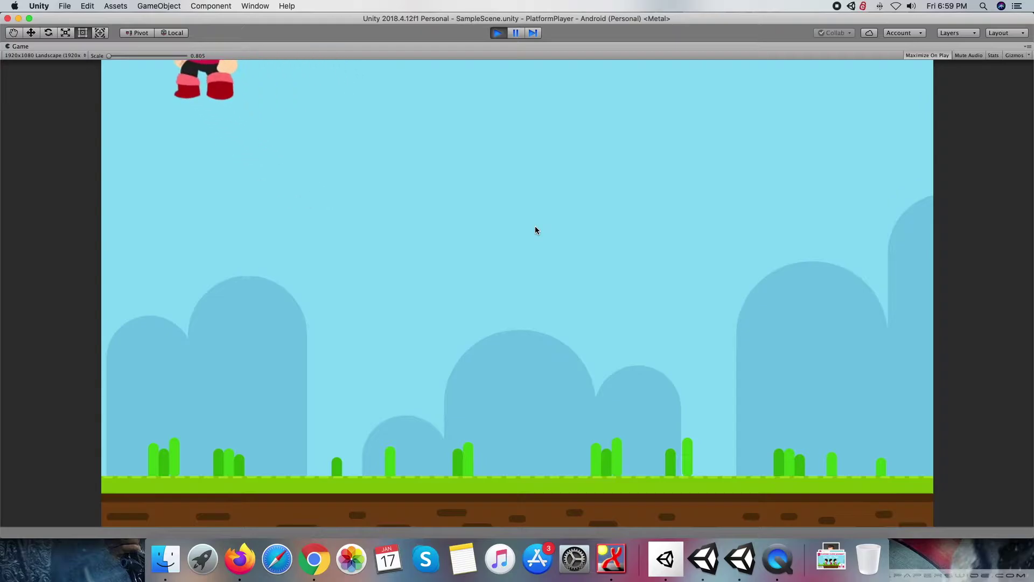
{"action": "key", "text": "Right"}
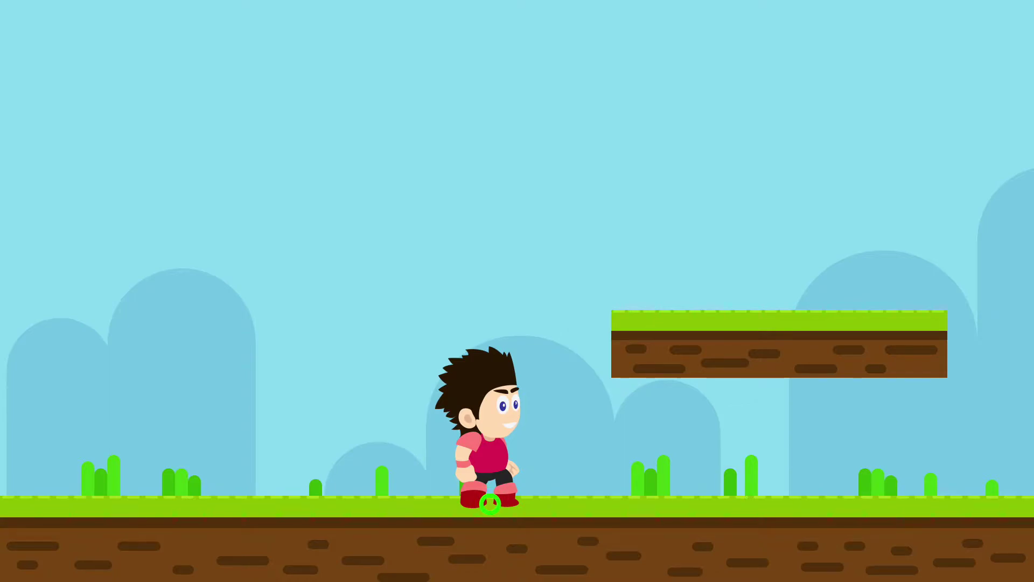
Step: Make a single ground jump in the Game view to test the ground check
{"action": "key", "text": "space"}
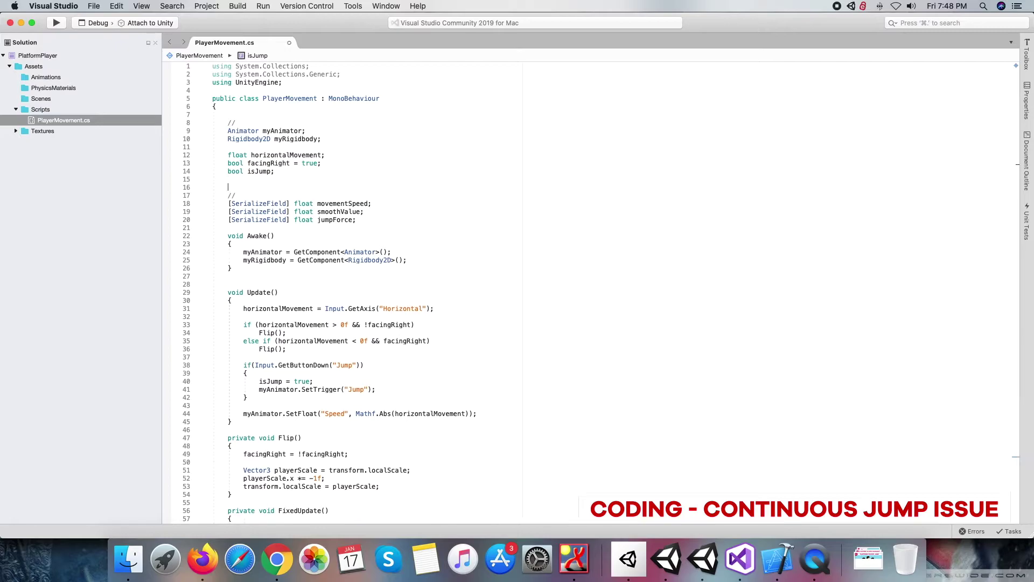
Step: Declare bool isGrounded and a [SerializeField] Transform platformCheck field
{"action": "type", "text": "bool isGrounded;"}
{"action": "left_click", "coordinate": [406, 223]}
{"action": "key", "text": "Return"}
{"action": "type", "text": "[Ser"}
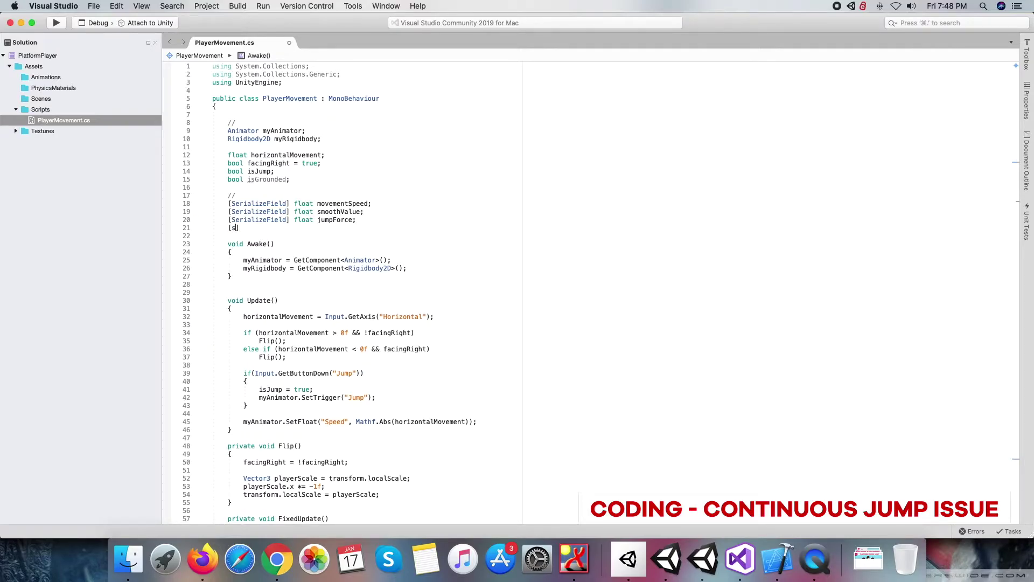
{"action": "key", "text": "Return"}
{"action": "type", "text": "Transform "}
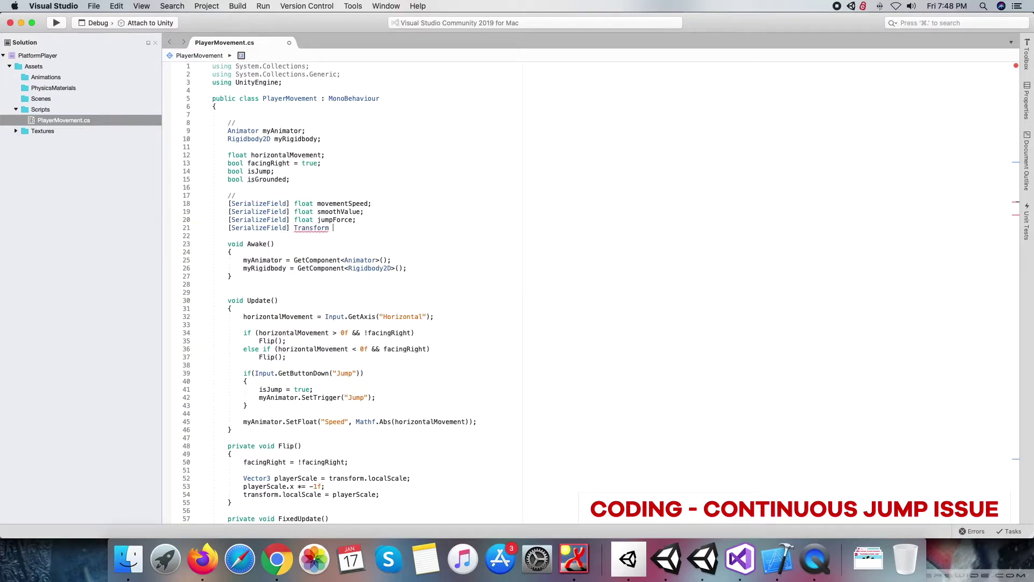
{"action": "type", "text": "platfo"}
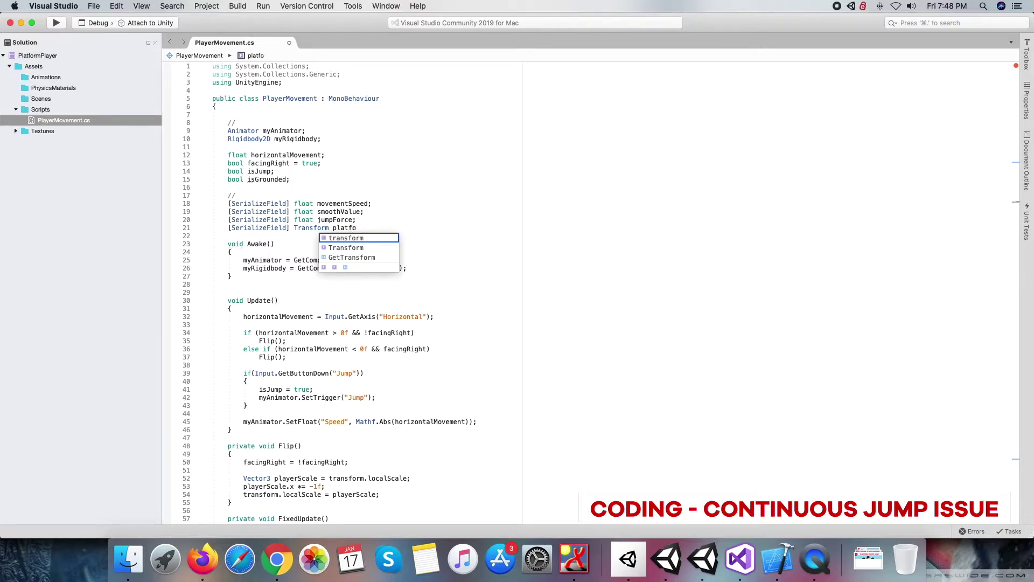
{"action": "type", "text": "rmCheck;"}
{"action": "key", "text": "Return"}
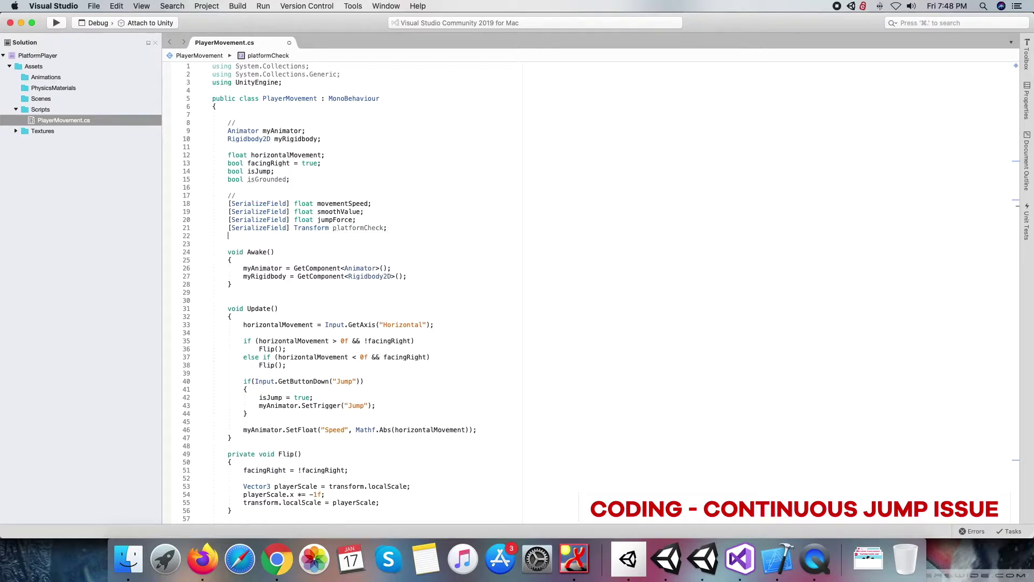
Step: Add a [SerializeField] LayerMask platformMask and a float platformCheckRadius = 0.2f field
{"action": "type", "text": "[Se"}
{"action": "key", "text": "Return"}
{"action": "type", "text": "lay"}
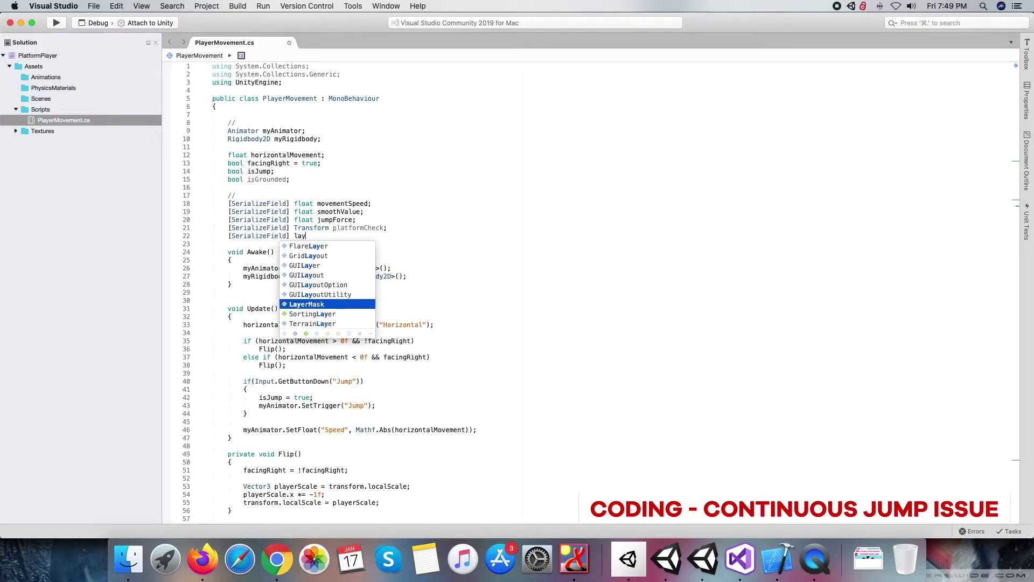
{"action": "key", "text": "Return"}
{"action": "type", "text": "platformMask"}
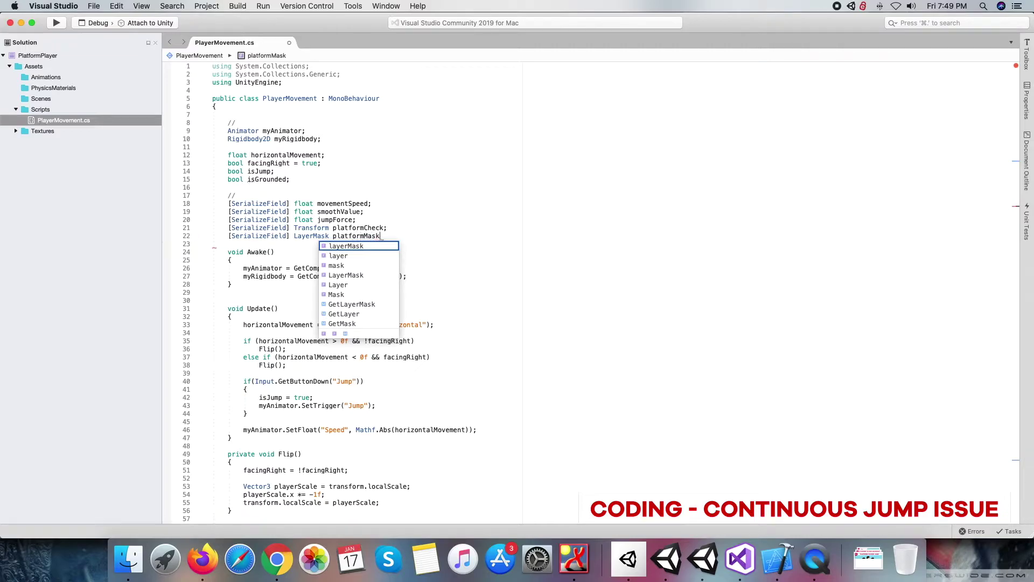
{"action": "type", "text": ";"}
{"action": "key", "text": "Up"}
{"action": "key", "text": "Up"}
{"action": "key", "text": "Up"}
{"action": "key", "text": "Return"}
{"action": "type", "text": "float platform"}
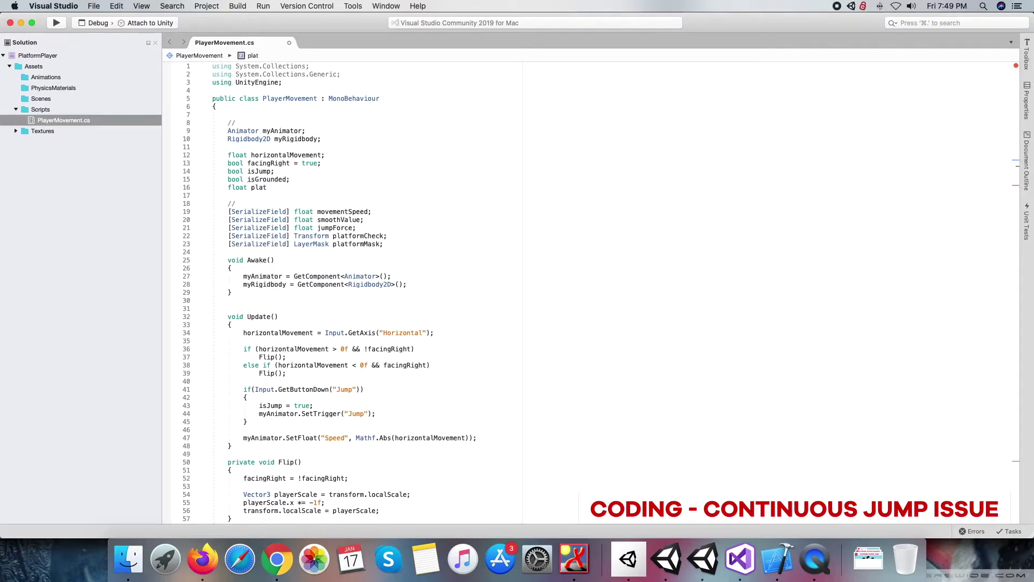
{"action": "type", "text": "CheckRadius = 0.2f;"}
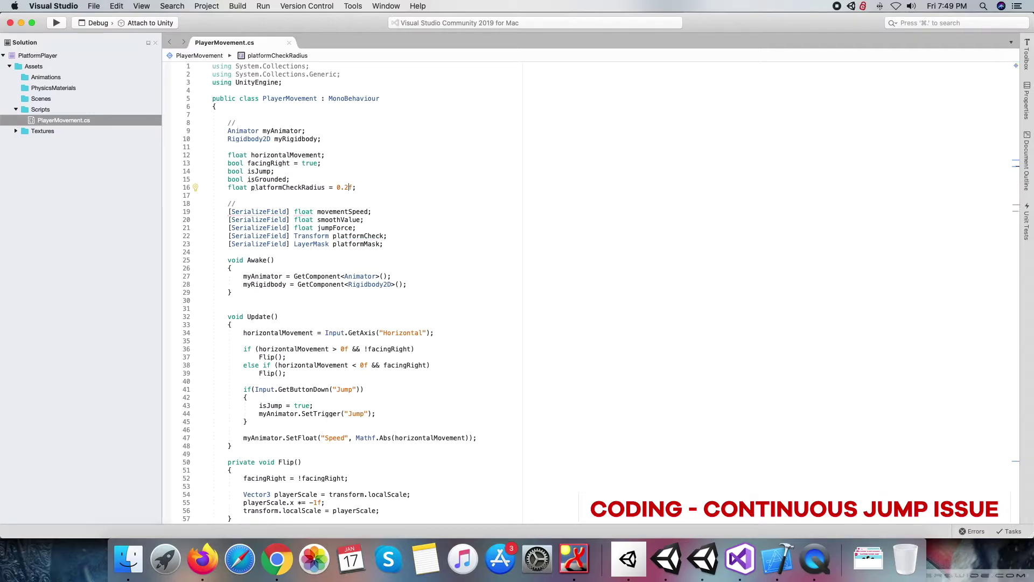
{"action": "scroll", "coordinate": [345, 291], "scroll_direction": "down", "scroll_amount": 10}
Step: Start a Physics2D.OverlapCircle call in FixedUpdate centred on platformCheck.position
{"action": "left_click", "coordinate": [288, 314]}
{"action": "key", "text": "Return"}
{"action": "key", "text": "Return"}
{"action": "key", "text": "Return"}
{"action": "key", "text": "Up"}
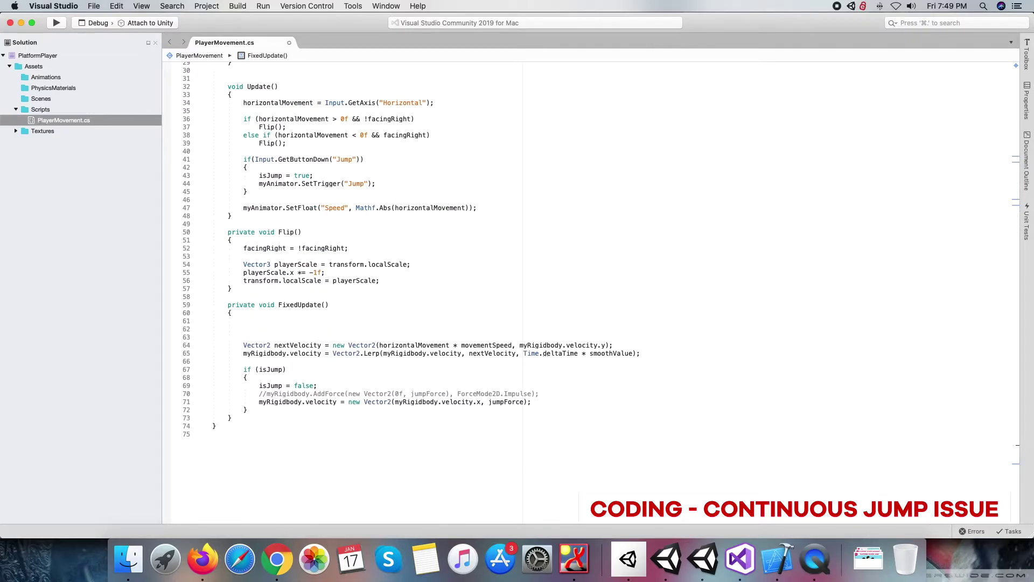
{"action": "key", "text": "Return"}
{"action": "key", "text": "Up"}
{"action": "type", "text": "hy"}
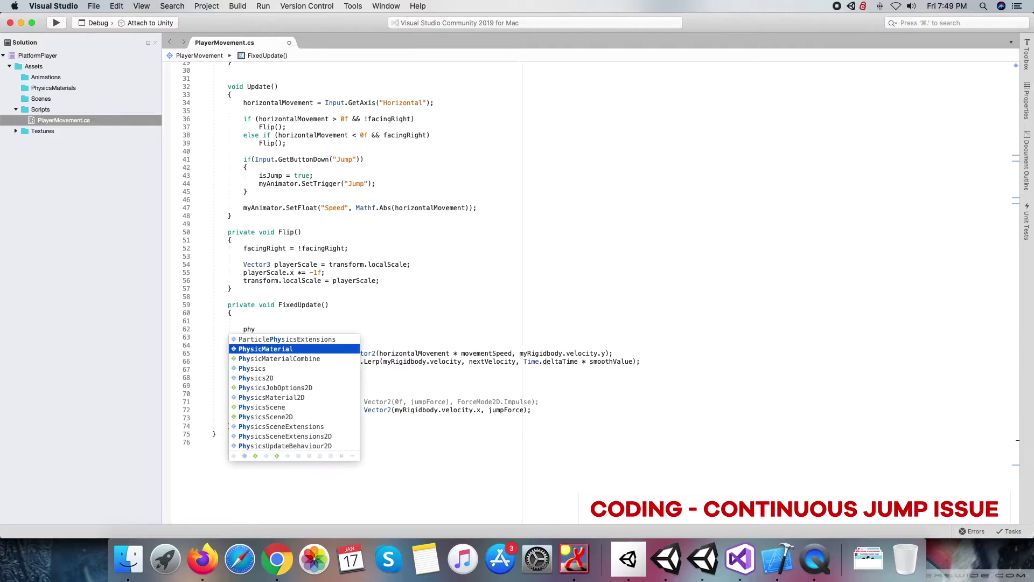
{"action": "type", "text": "Physics2D.Ov"}
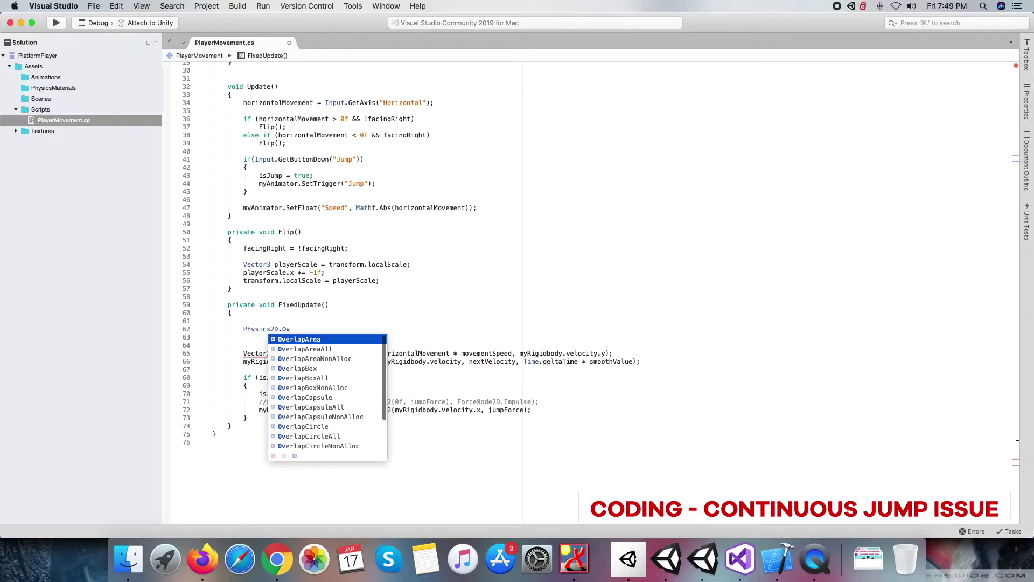
{"action": "type", "text": "erlap"}
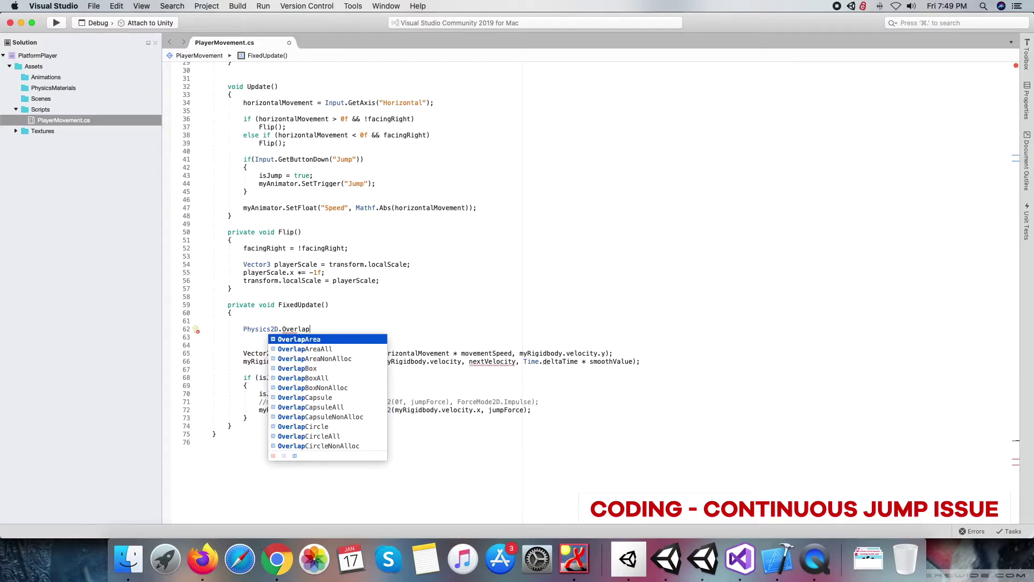
{"action": "type", "text": "c"}
{"action": "key", "text": "Down"}
{"action": "key", "text": "Down"}
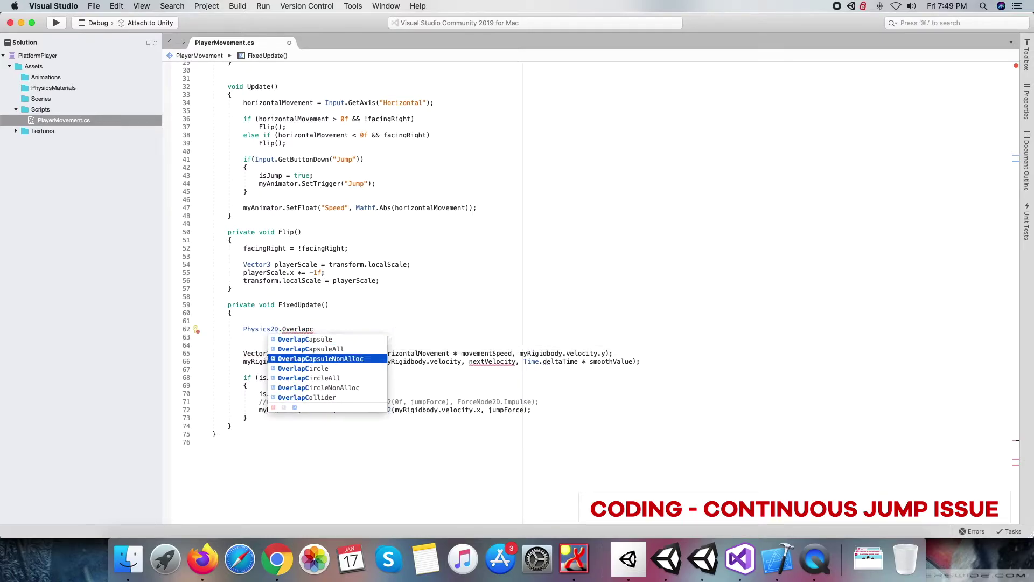
{"action": "key", "text": "Down"}
{"action": "key", "text": "Return"}
{"action": "type", "text": "("}
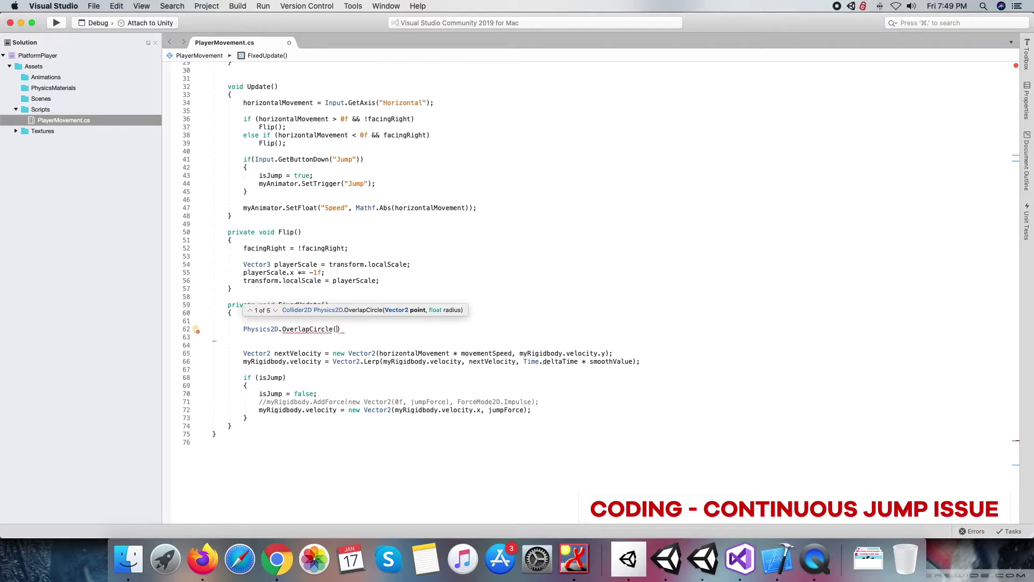
{"action": "type", "text": "pla"}
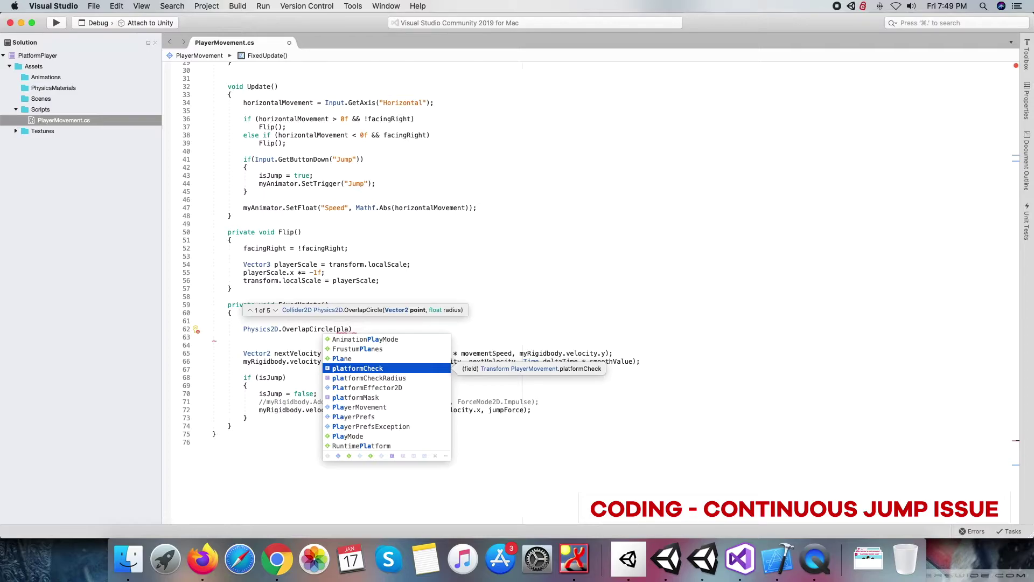
{"action": "key", "text": "Return"}
{"action": "type", "text": ".po"}
{"action": "key", "text": "Return"}
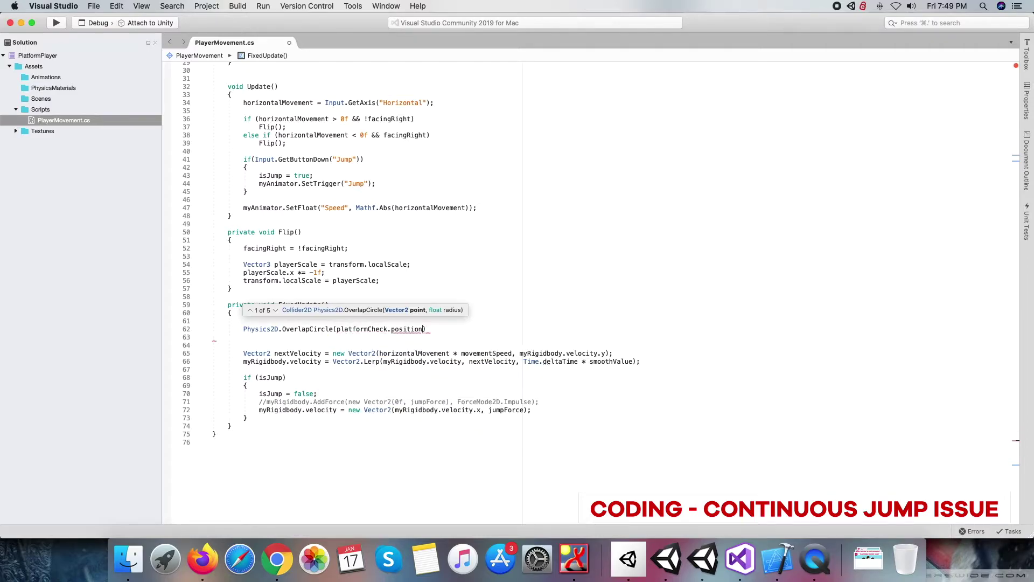
Step: Pass platformCheckRadius and platformMask, assign the result to isGrounded, and save the script
{"action": "type", "text": ",plat"}
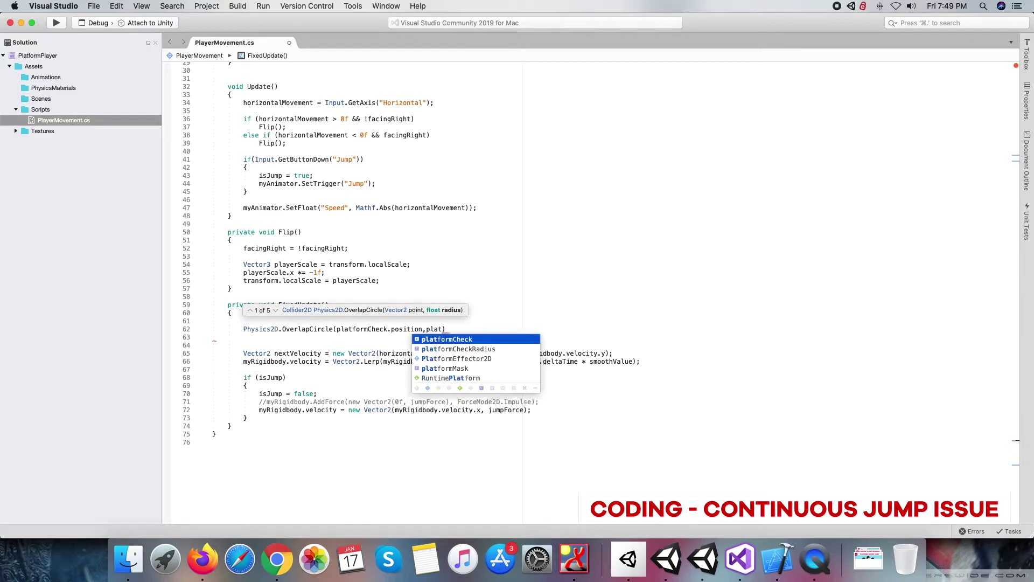
{"action": "type", "text": "fr"}
{"action": "key", "text": "Return"}
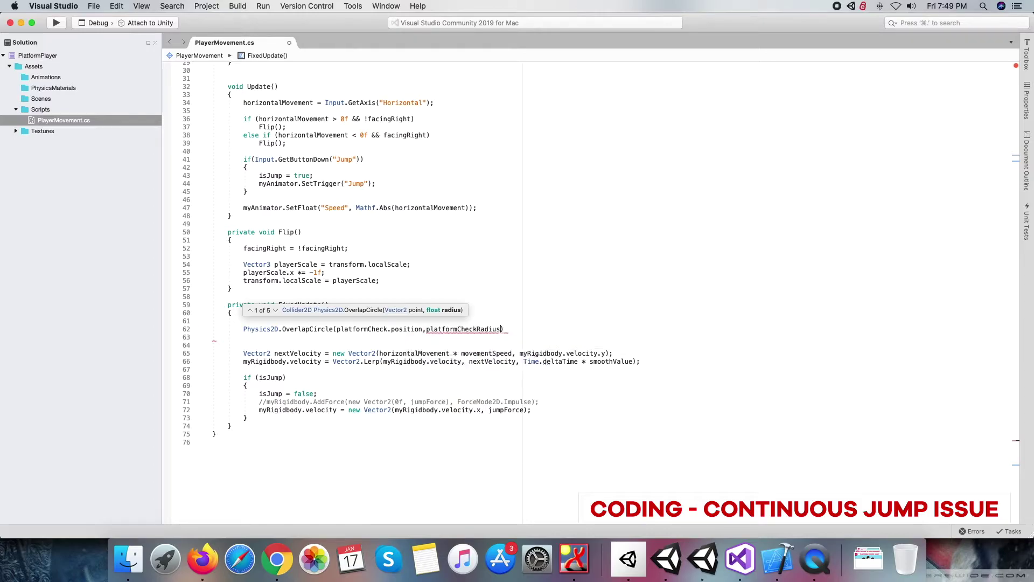
{"action": "type", "text": ",p"}
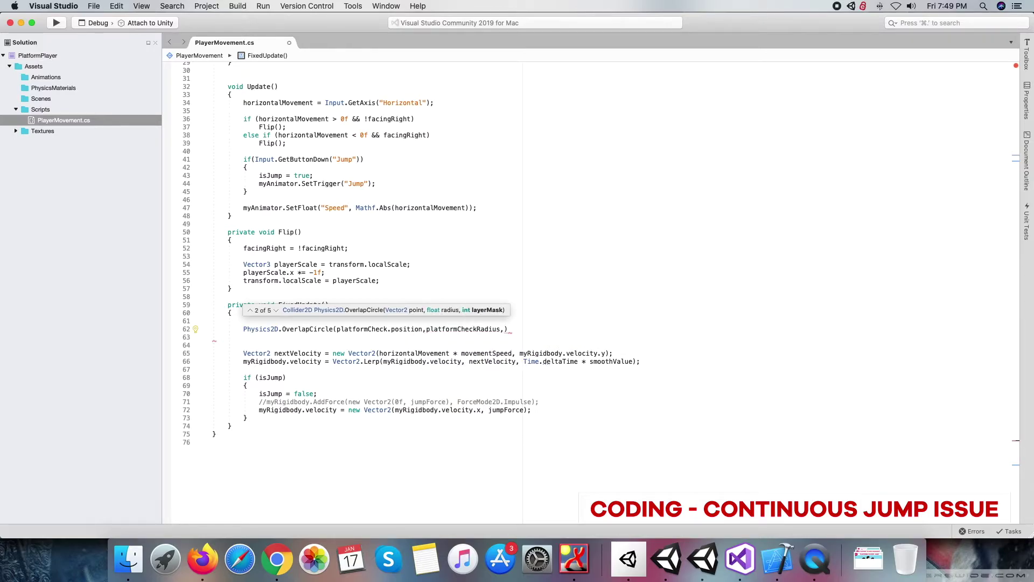
{"action": "type", "text": "l"}
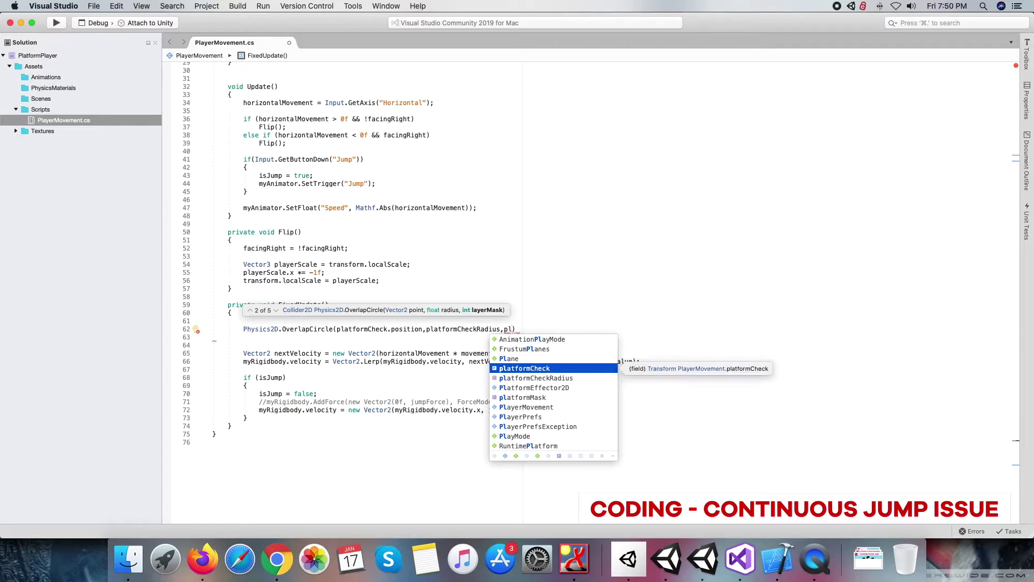
{"action": "key", "text": "Down"}
{"action": "key", "text": "Down"}
{"action": "key", "text": "Down"}
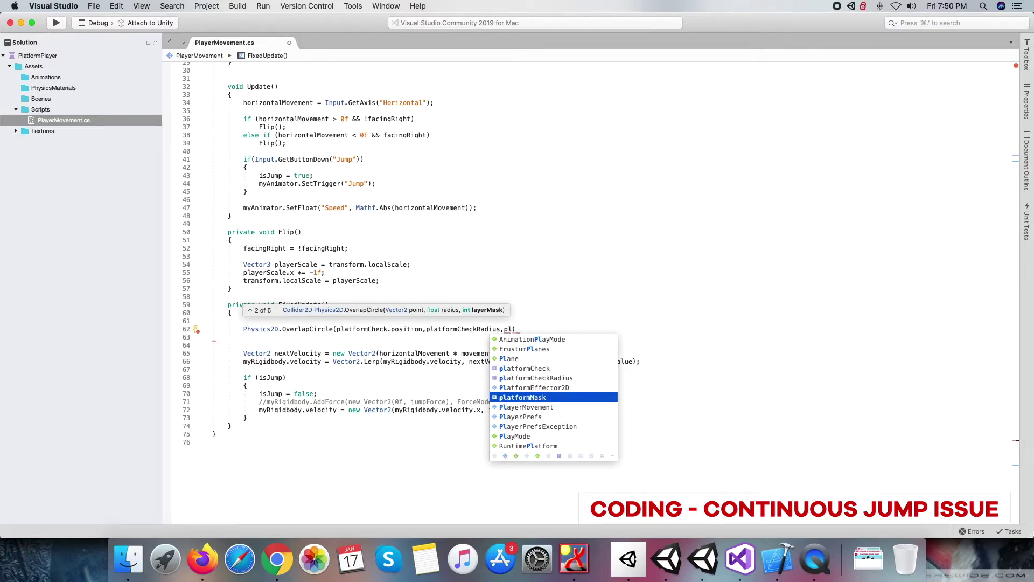
{"action": "key", "text": "Return"}
{"action": "type", "text": ")"}
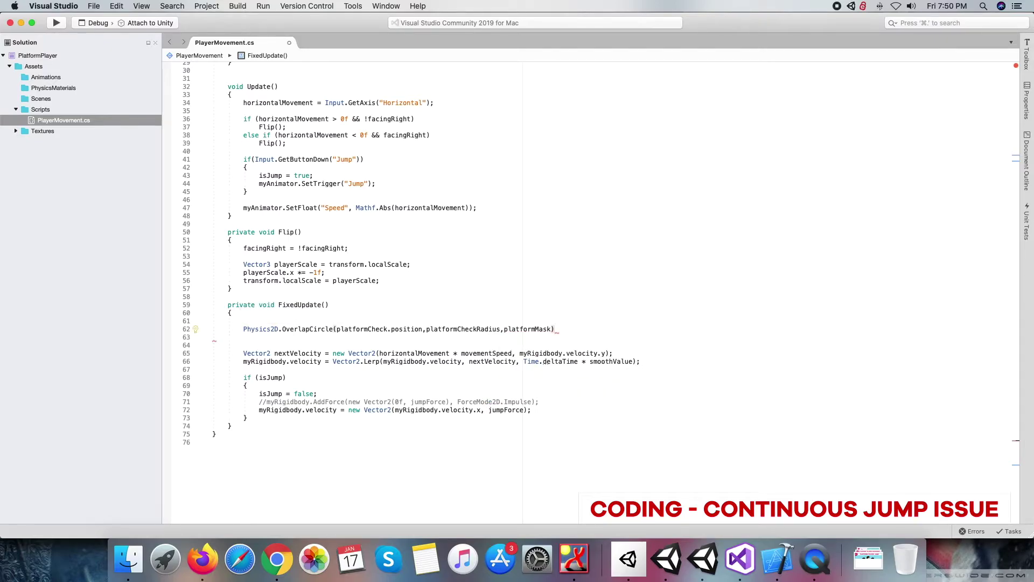
{"action": "type", "text": ";"}
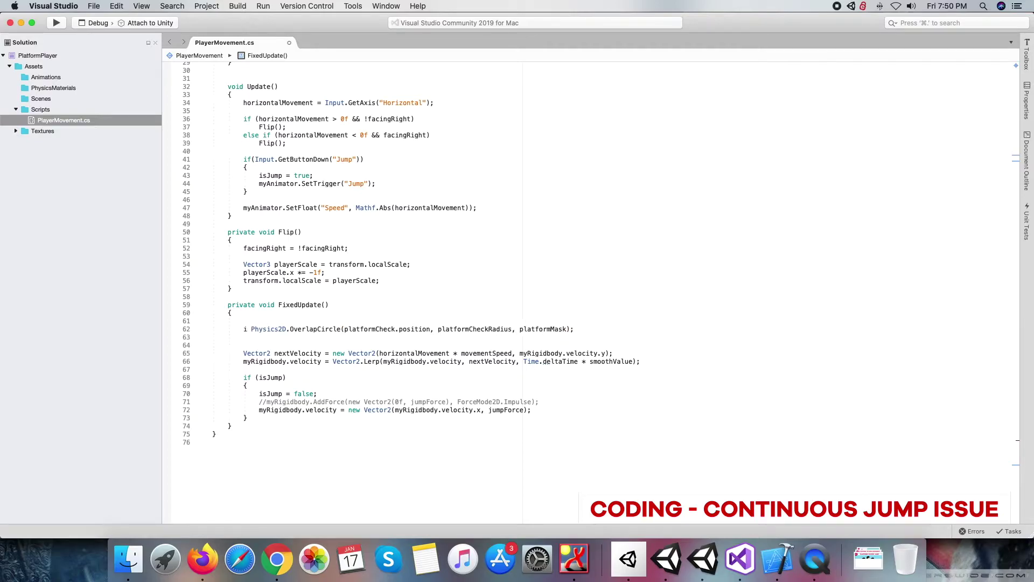
{"action": "type", "text": "isGrounded"}
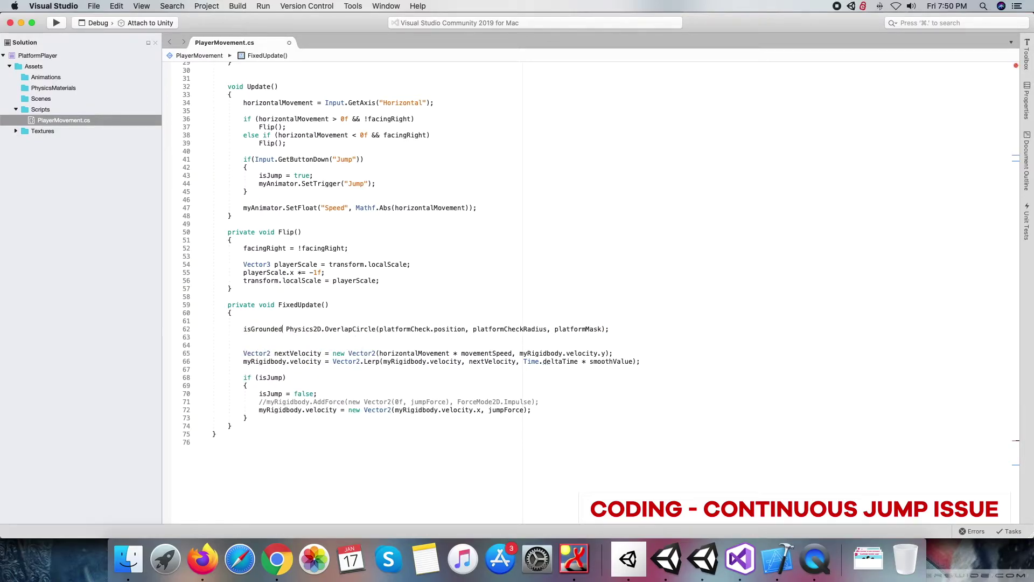
{"action": "type", "text": " ="}
{"action": "key", "text": "super+s"}
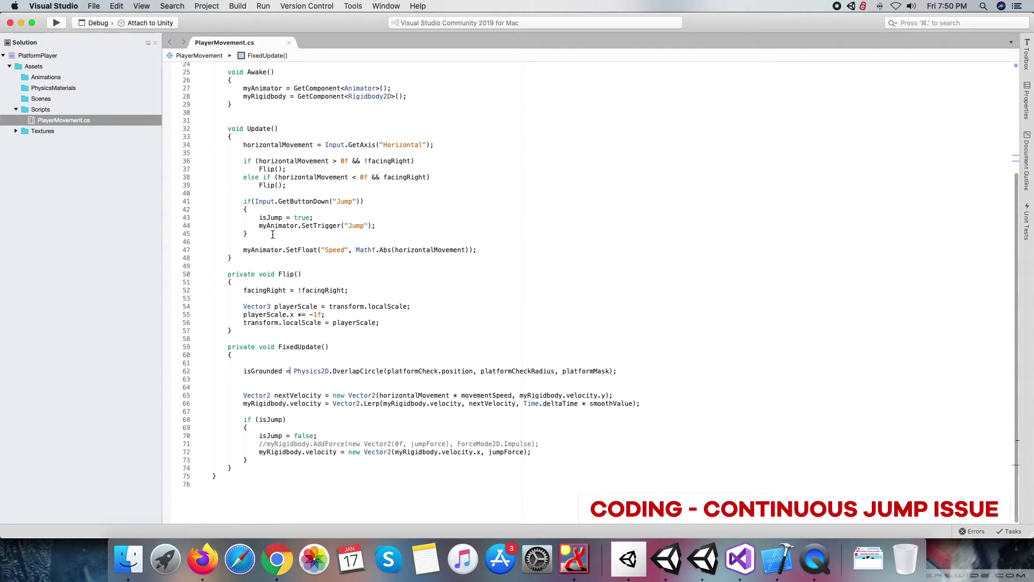
{"action": "scroll", "coordinate": [272, 235], "scroll_direction": "up", "scroll_amount": 1}
Step: Wrap isJump = true and the SetTrigger("Jump") line in Update inside an if (isGrounded) block
{"action": "left_click", "coordinate": [310, 215]}
{"action": "left_click", "coordinate": [260, 230]}
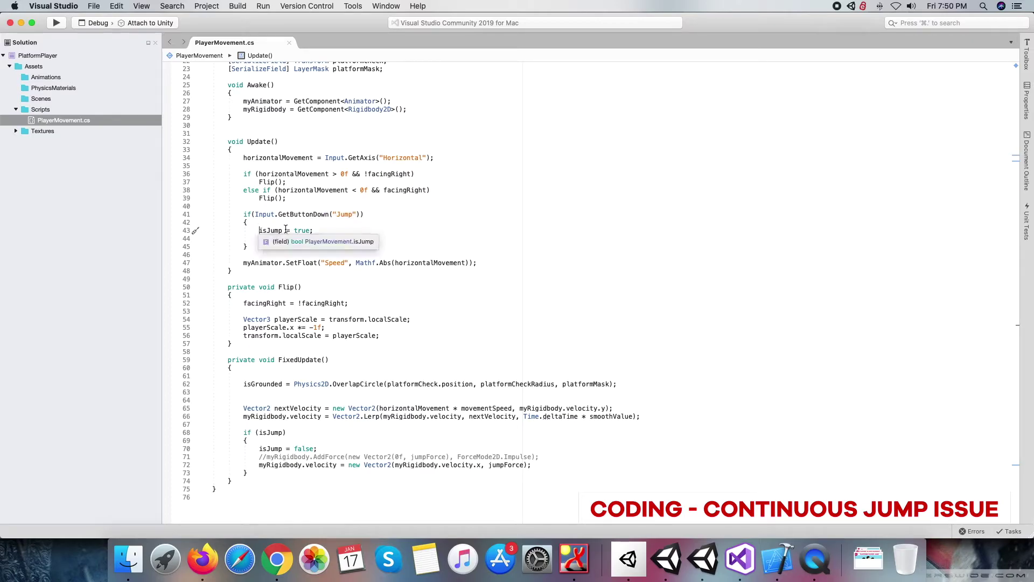
{"action": "key", "text": "Up"}
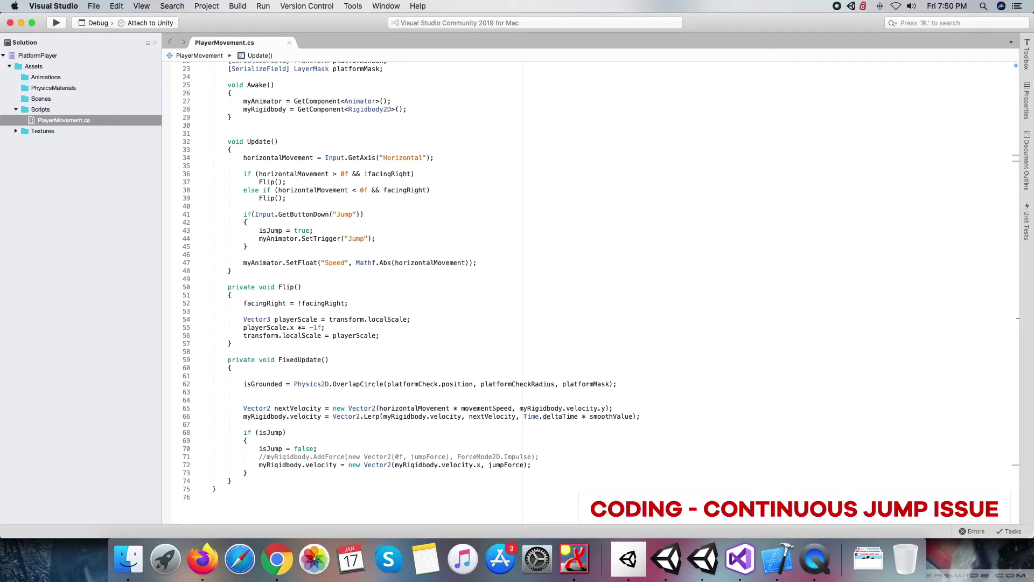
{"action": "key", "text": "Return"}
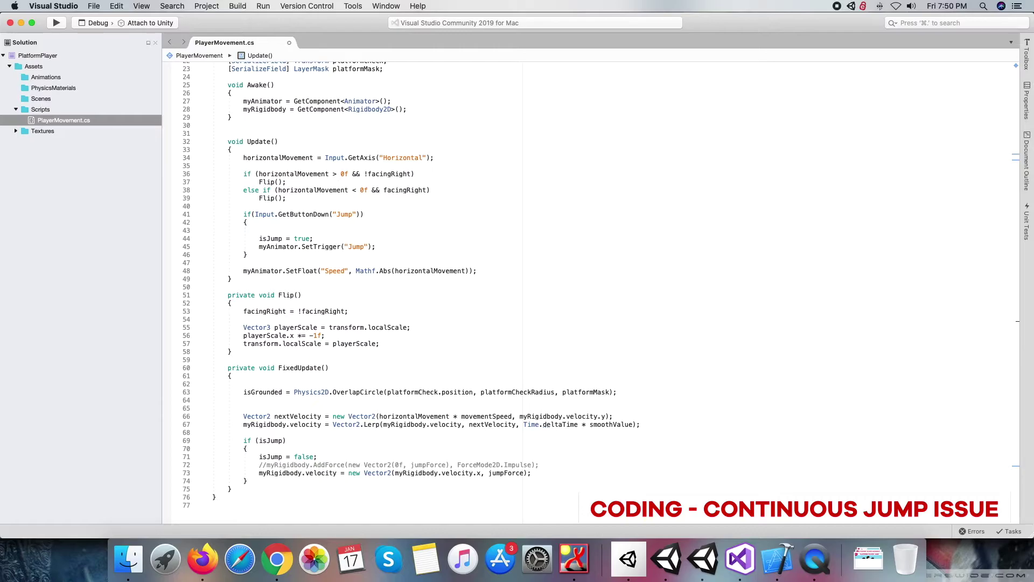
{"action": "type", "text": "if(isgr"}
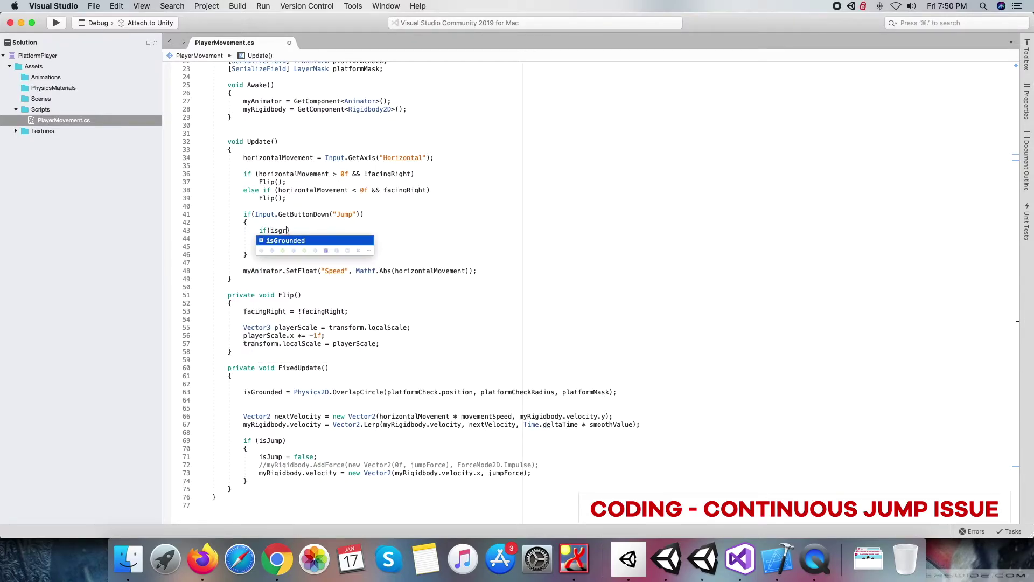
{"action": "type", "text": "ou"}
{"action": "key", "text": "Return"}
{"action": "type", "text": ") {"}
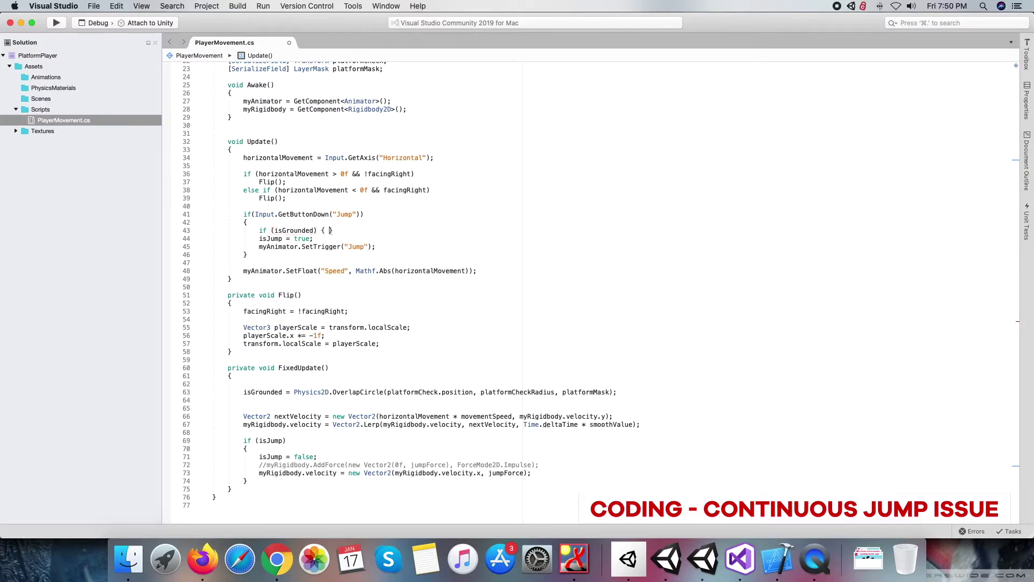
{"action": "key", "text": "Return"}
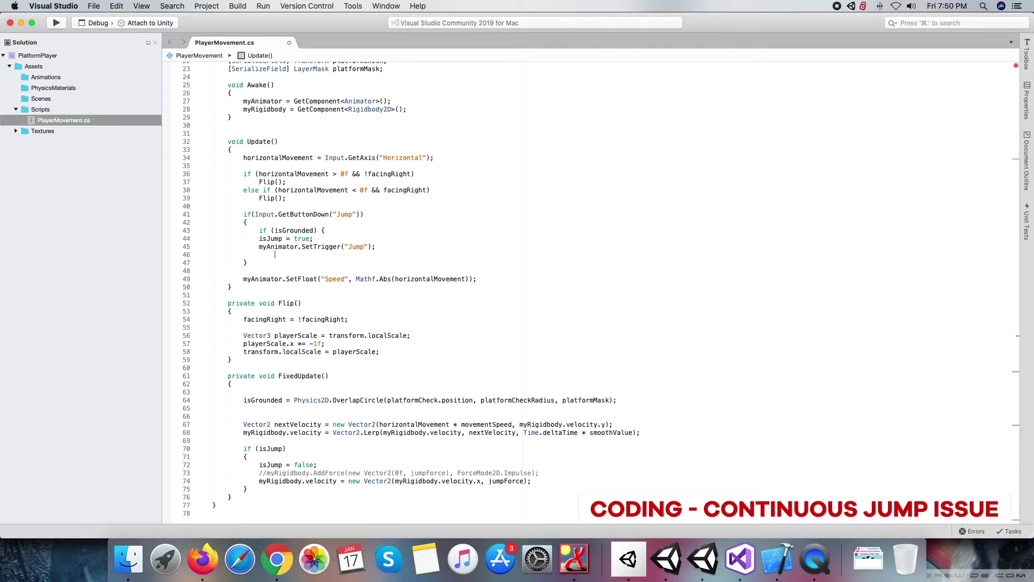
{"action": "type", "text": "}"}
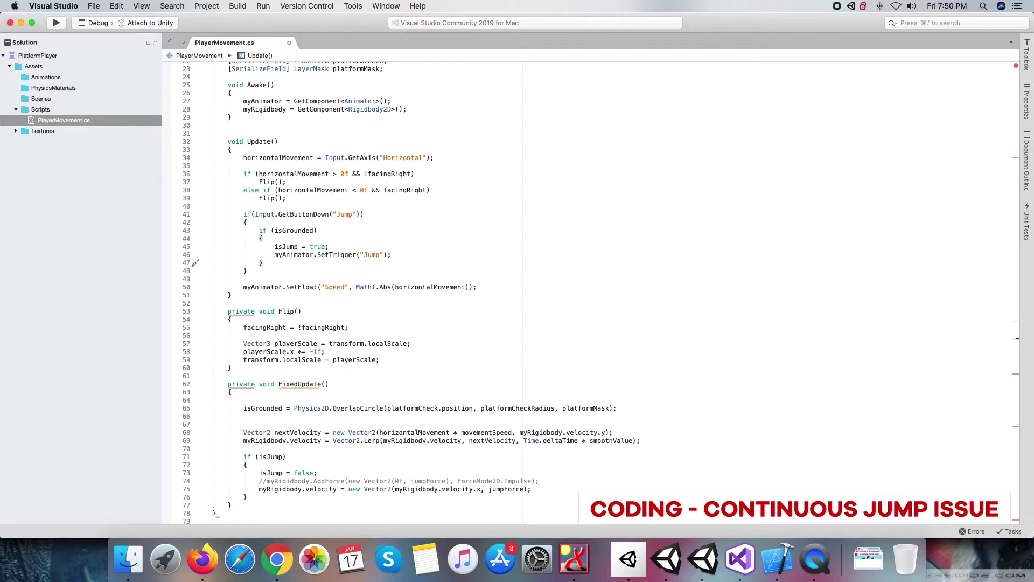
{"action": "left_click", "coordinate": [262, 246]}
Step: Create a child cube under Player named PlatformCheck
{"action": "scroll", "coordinate": [421, 186], "scroll_direction": "up", "scroll_amount": 2}
{"action": "scroll", "coordinate": [421, 185], "scroll_direction": "up", "scroll_amount": 2}
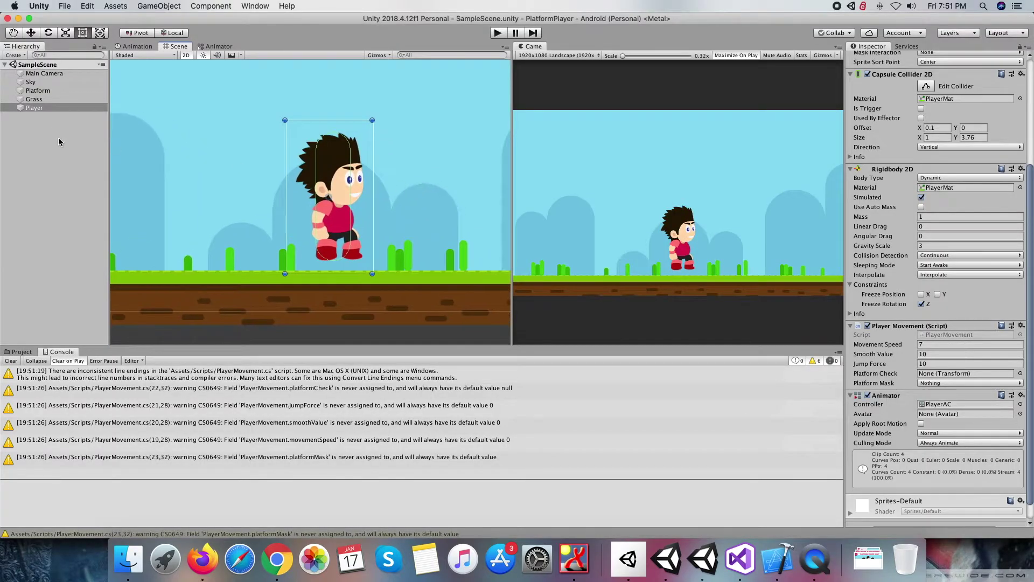
{"action": "right_click", "coordinate": [36, 107]}
{"action": "mouse_move", "coordinate": [66, 186]}
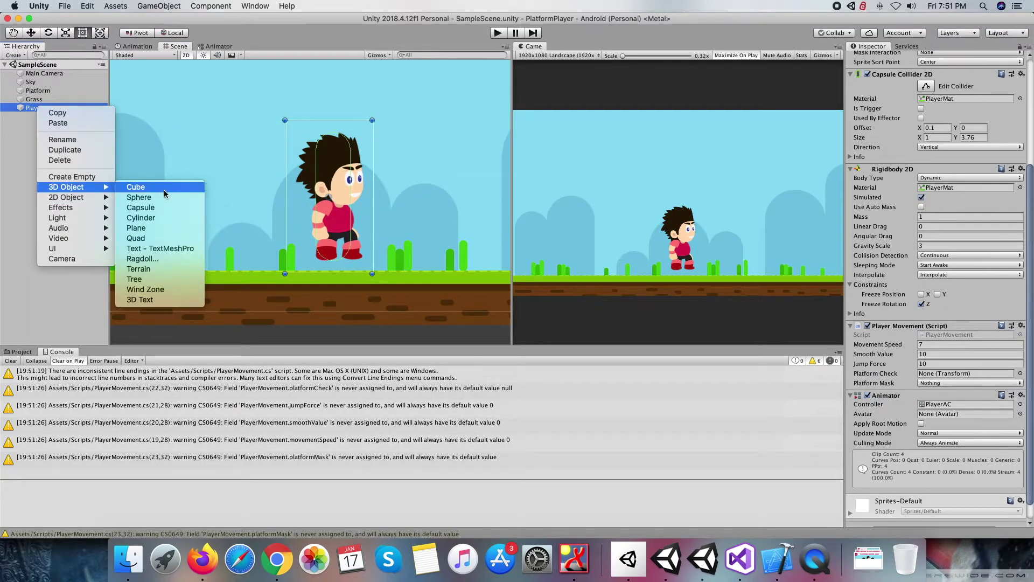
{"action": "left_click", "coordinate": [164, 189]}
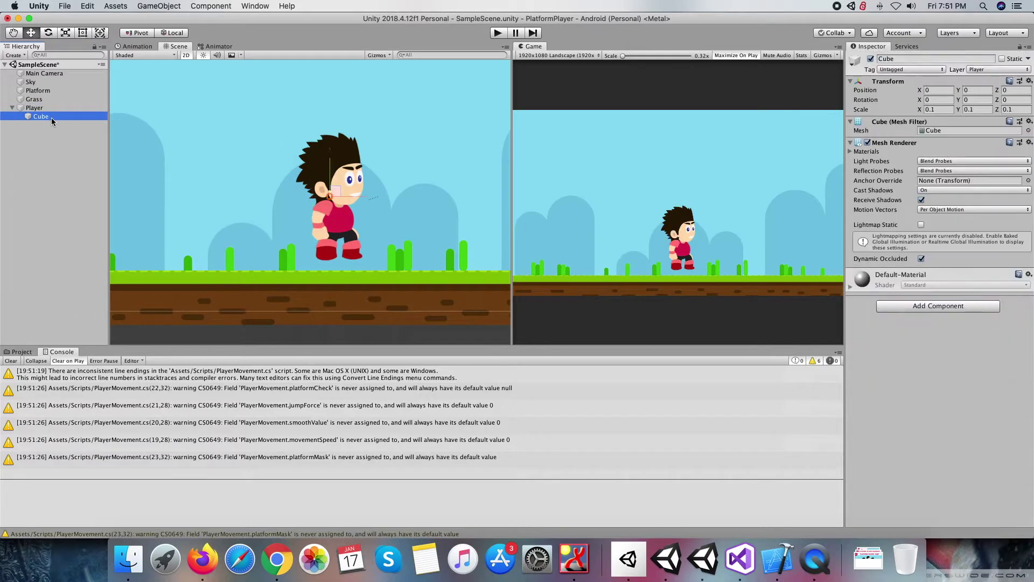
{"action": "type", "text": "PlatformChec"}
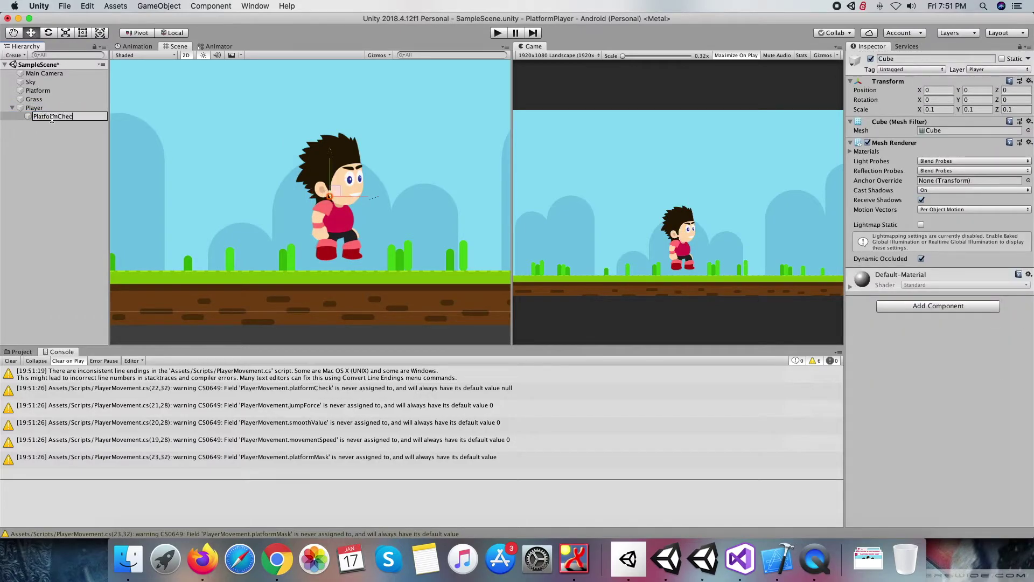
{"action": "type", "text": "k"}
{"action": "key", "text": "Return"}
Step: Move PlatformCheck down to the character's feet and nudge it into place
{"action": "left_click_drag", "start_coordinate": [329, 156], "coordinate": [328, 215]}
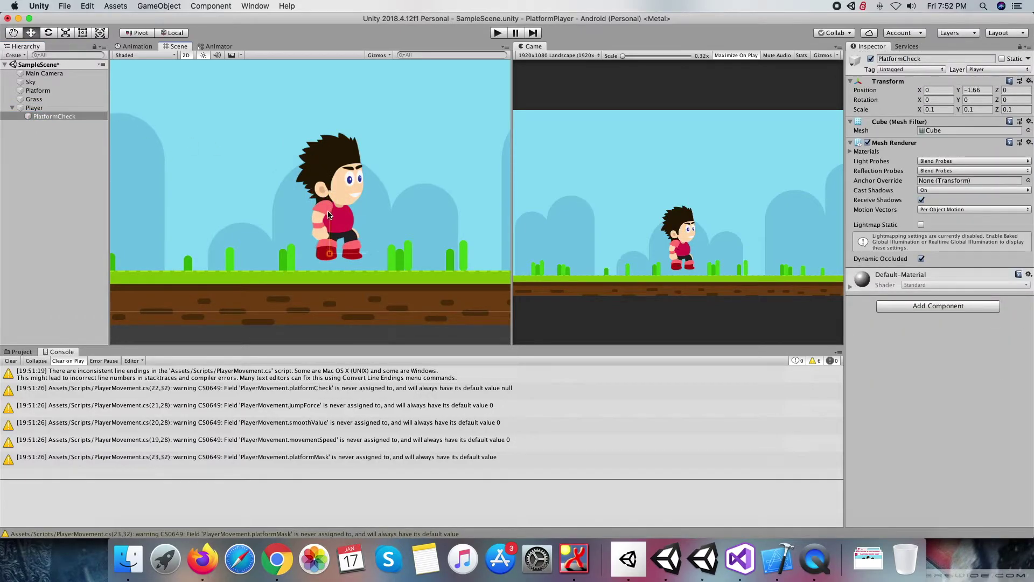
{"action": "left_click", "coordinate": [34, 108]}
{"action": "scroll", "coordinate": [251, 166], "scroll_direction": "up", "scroll_amount": 1}
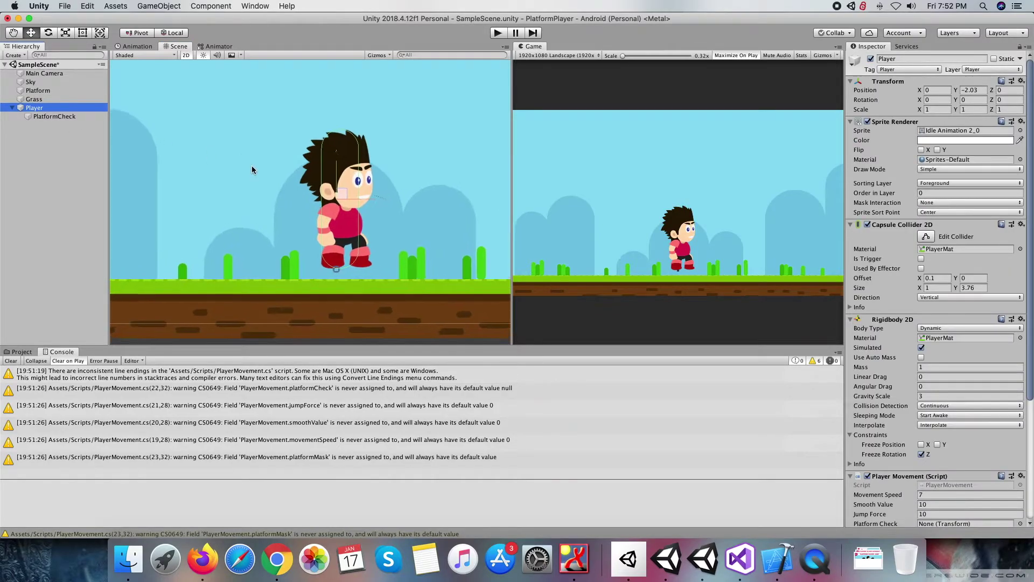
{"action": "scroll", "coordinate": [251, 165], "scroll_direction": "up", "scroll_amount": 1}
{"action": "scroll", "coordinate": [259, 162], "scroll_direction": "up", "scroll_amount": 1}
{"action": "scroll", "coordinate": [261, 158], "scroll_direction": "up", "scroll_amount": 1}
{"action": "scroll", "coordinate": [350, 238], "scroll_direction": "up", "scroll_amount": 2}
{"action": "left_click", "coordinate": [350, 238]}
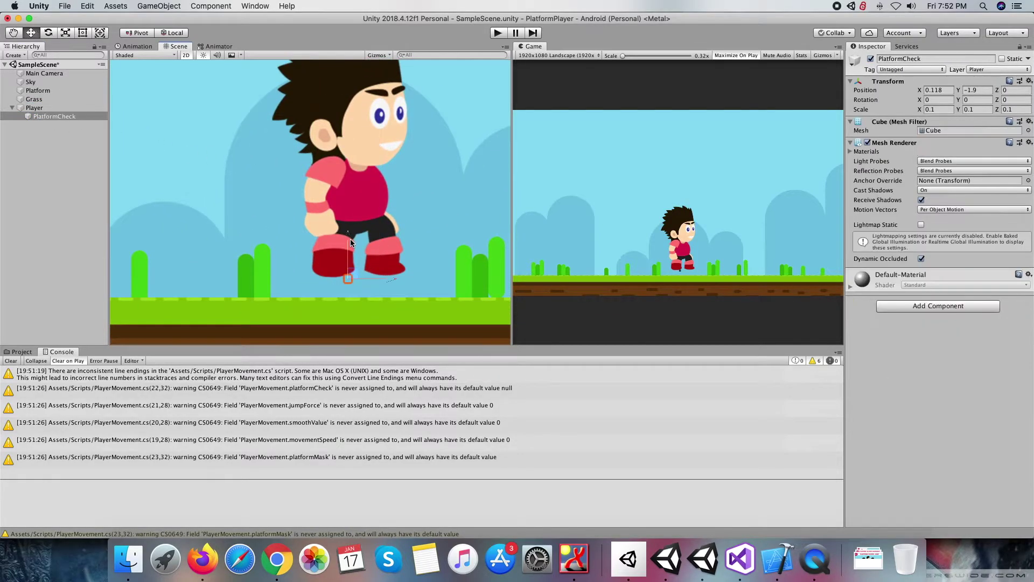
{"action": "left_click_drag", "start_coordinate": [350, 238], "coordinate": [350, 237]}
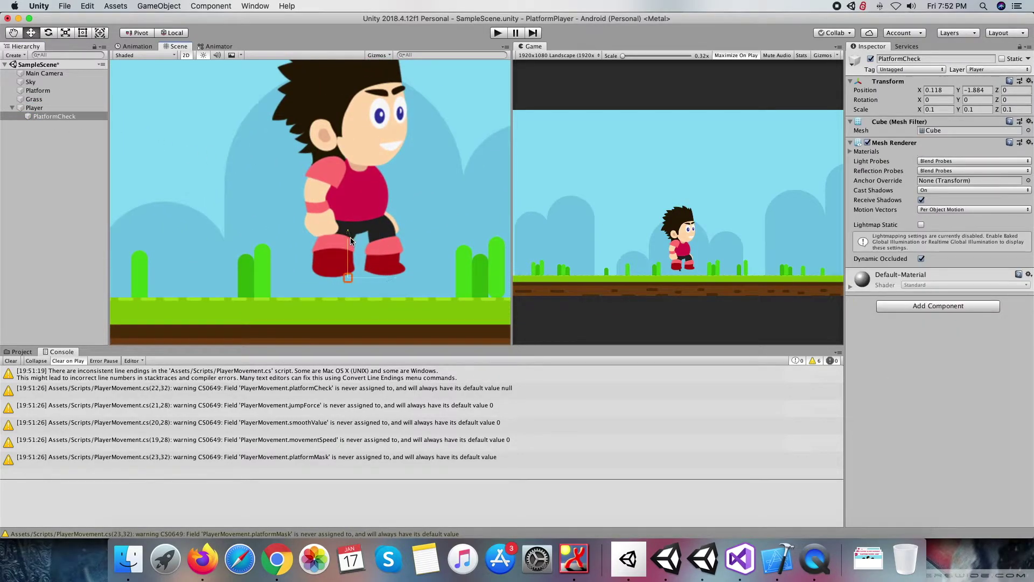
{"action": "left_click", "coordinate": [50, 110]}
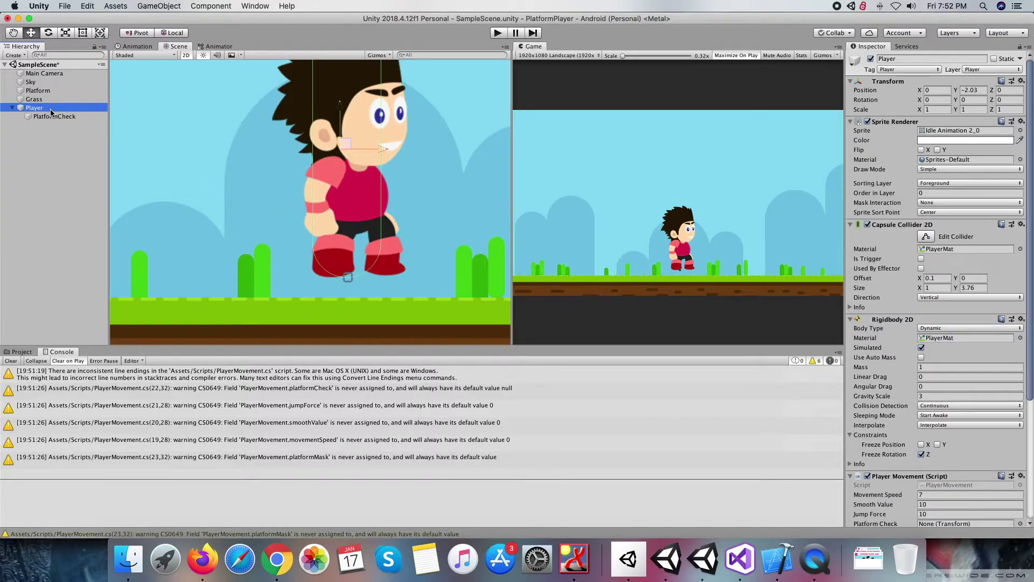
{"action": "scroll", "coordinate": [953, 418], "scroll_direction": "down", "scroll_amount": 2}
Step: Assign PlatformCheck to the Platform Check field and keep the Platform object on the Platform layer
{"action": "scroll", "coordinate": [954, 409], "scroll_direction": "down", "scroll_amount": 3}
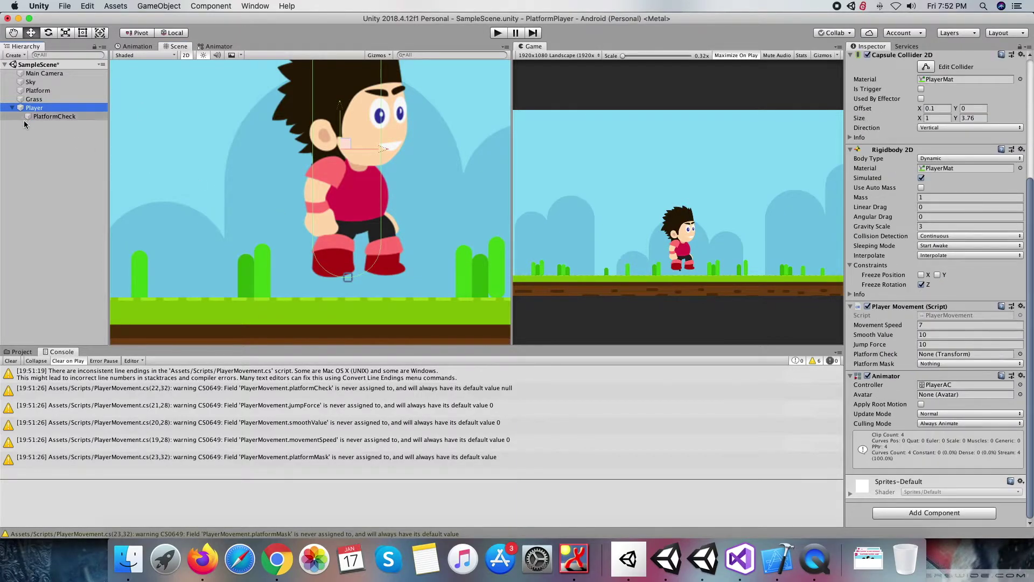
{"action": "left_click_drag", "start_coordinate": [51, 117], "coordinate": [929, 355]}
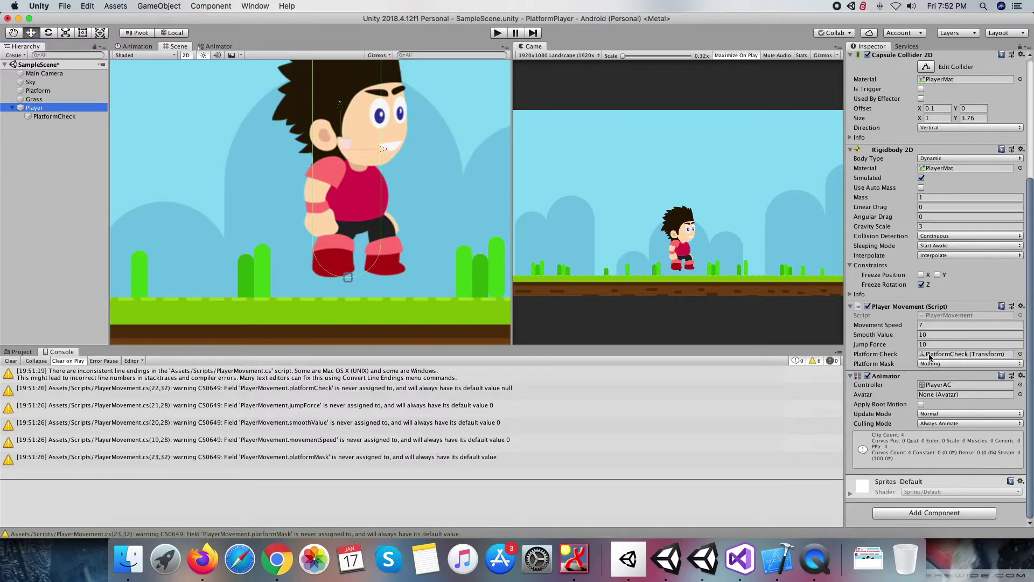
{"action": "scroll", "coordinate": [253, 167], "scroll_direction": "down", "scroll_amount": 1}
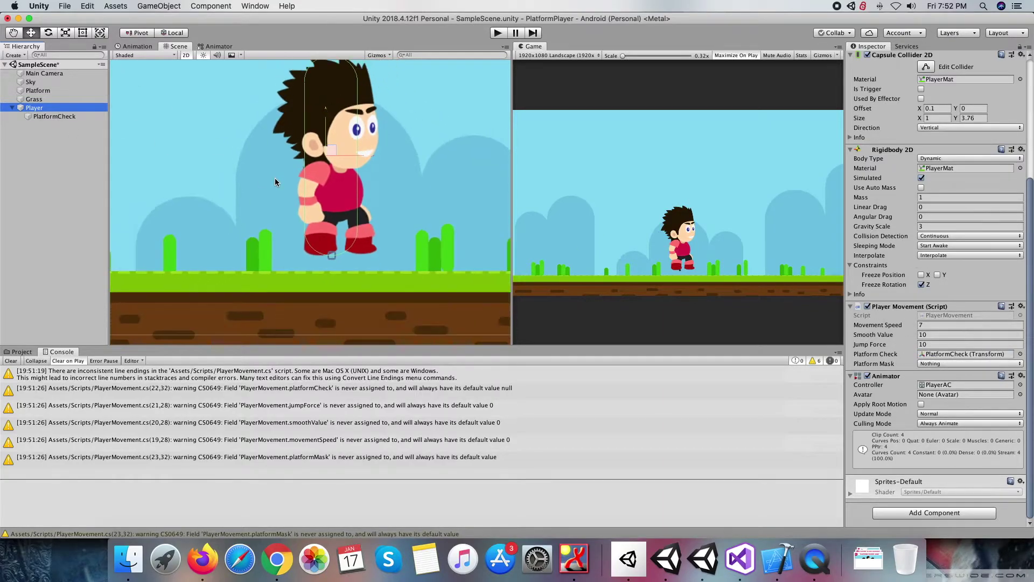
{"action": "left_click", "coordinate": [38, 90]}
{"action": "left_click", "coordinate": [994, 72]}
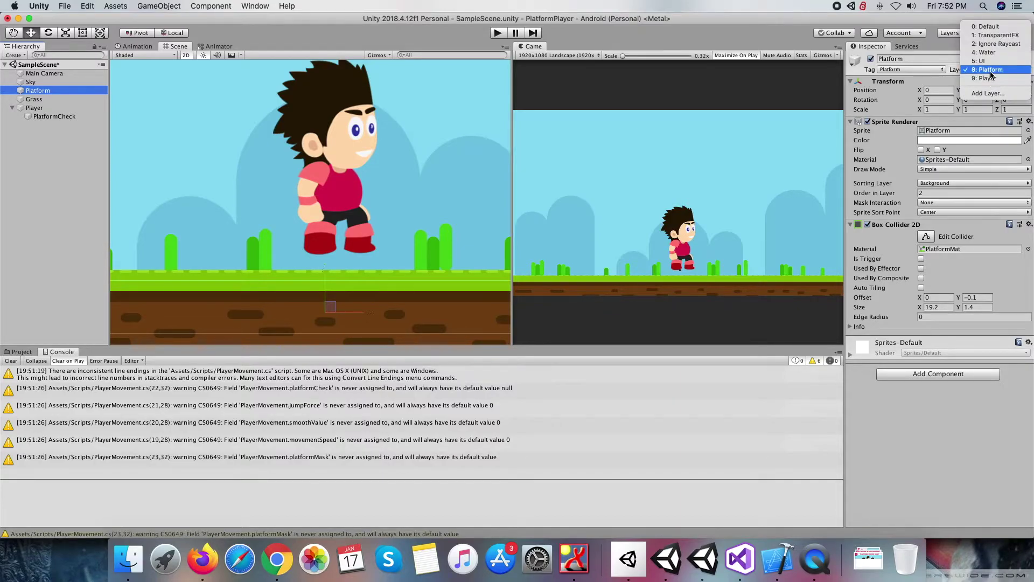
{"action": "left_click", "coordinate": [990, 71]}
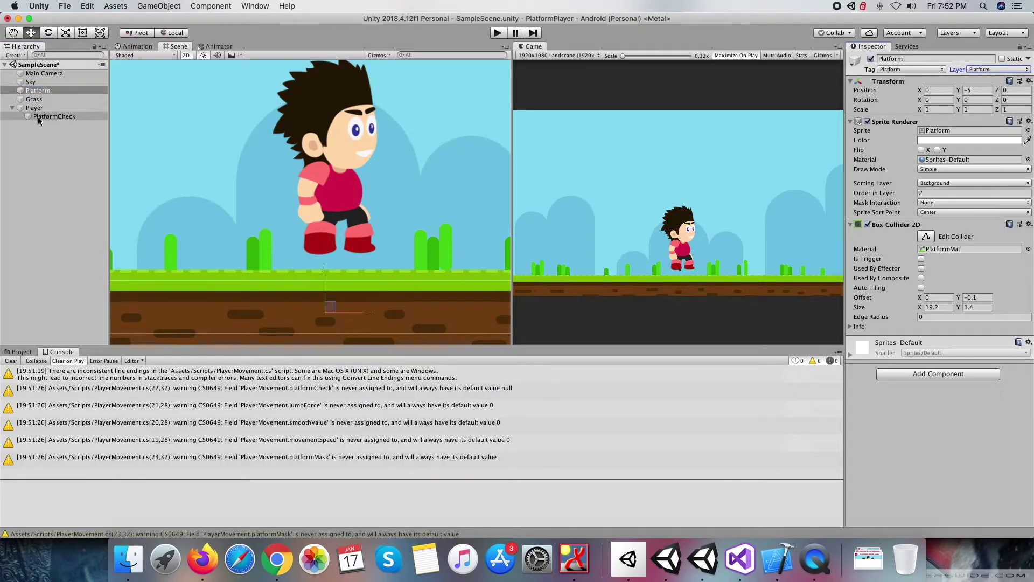
Step: Set the Player's Platform Mask to the Platform layer and save the scene
{"action": "left_click", "coordinate": [51, 108]}
{"action": "scroll", "coordinate": [945, 372], "scroll_direction": "down", "scroll_amount": 1}
{"action": "scroll", "coordinate": [944, 371], "scroll_direction": "down", "scroll_amount": 5}
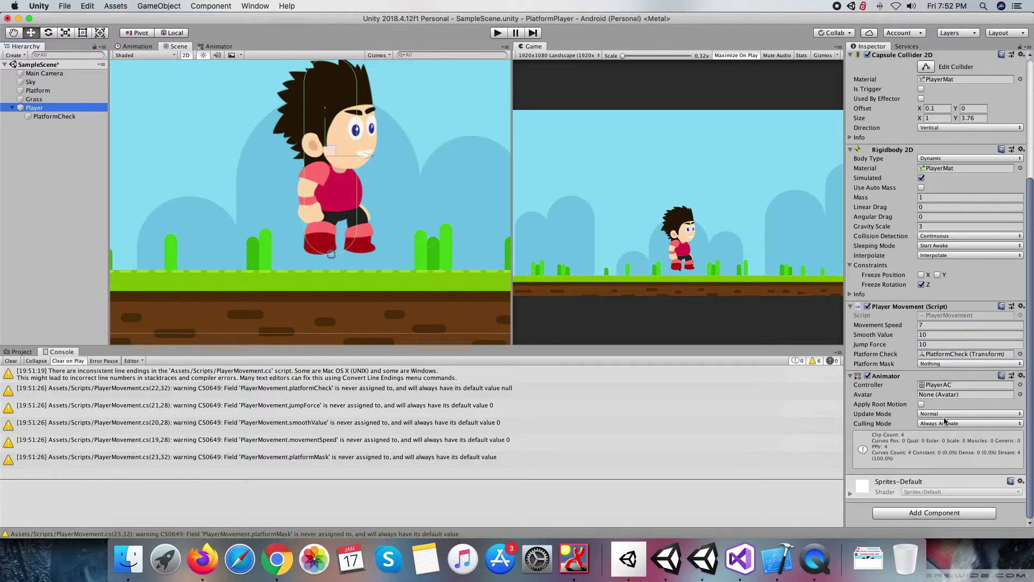
{"action": "left_click", "coordinate": [938, 364]}
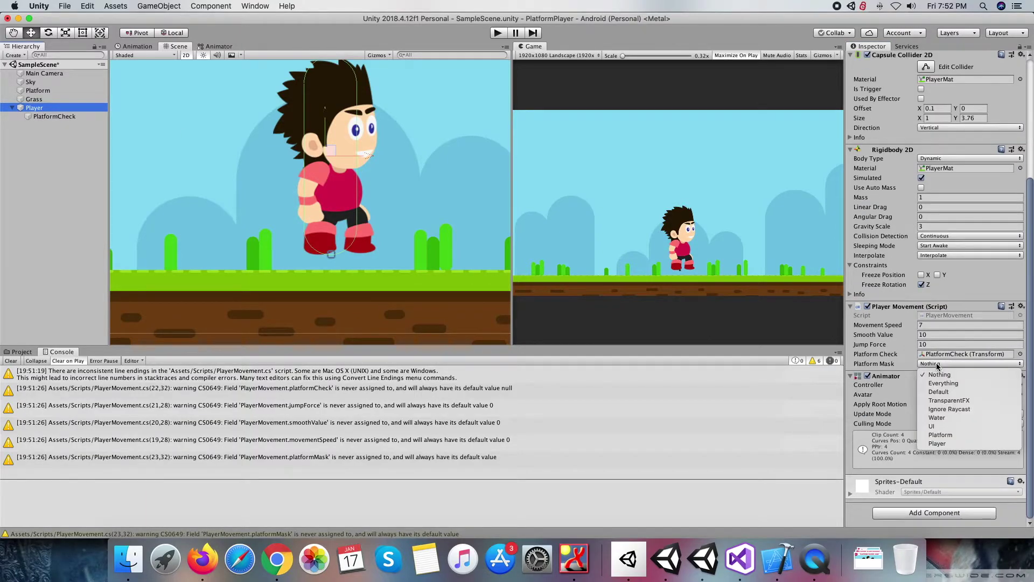
{"action": "left_click", "coordinate": [952, 436]}
{"action": "key", "text": "super+s"}
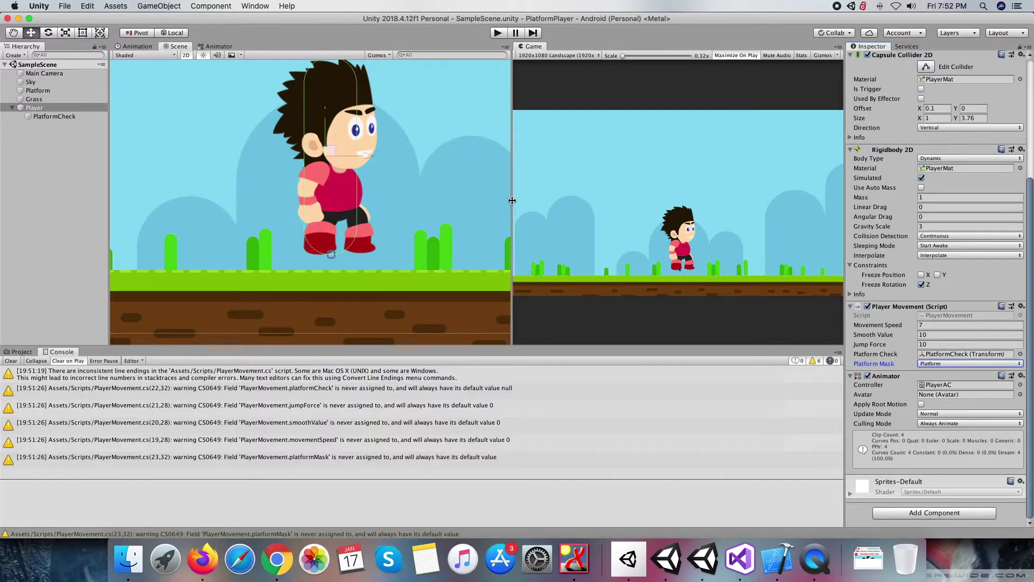
{"action": "left_click_drag", "start_coordinate": [512, 202], "coordinate": [327, 222]}
Step: Play the scene, running left and right and making single jumps that land properly
{"action": "key", "text": "super+p"}
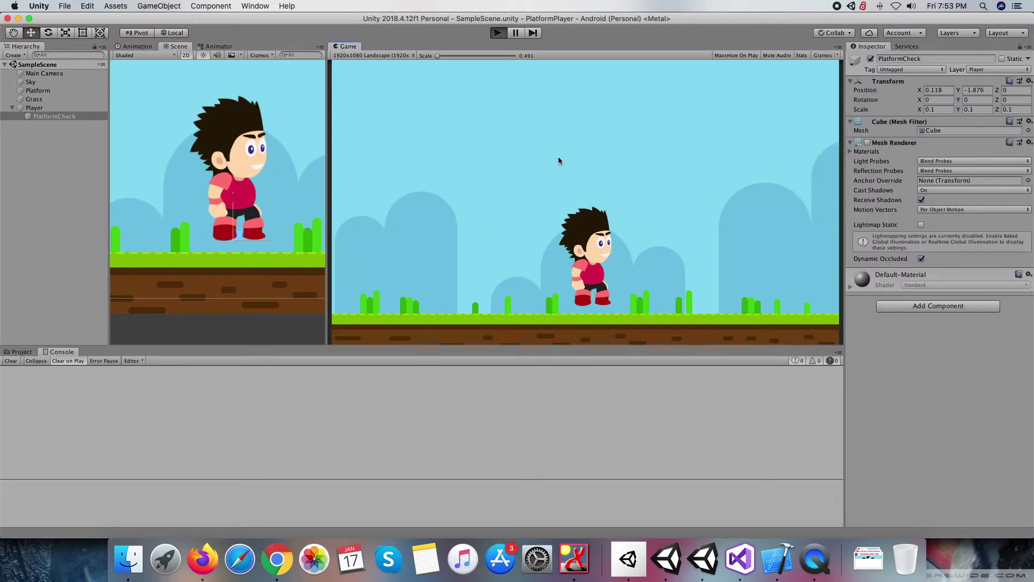
{"action": "key", "text": "Left"}
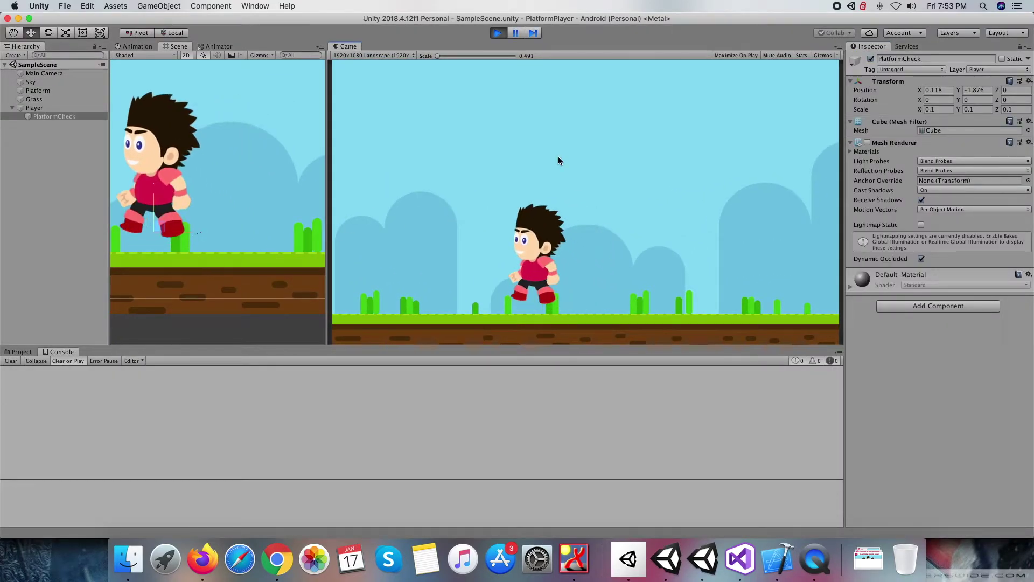
{"action": "key", "text": "Right"}
{"action": "key", "text": "space"}
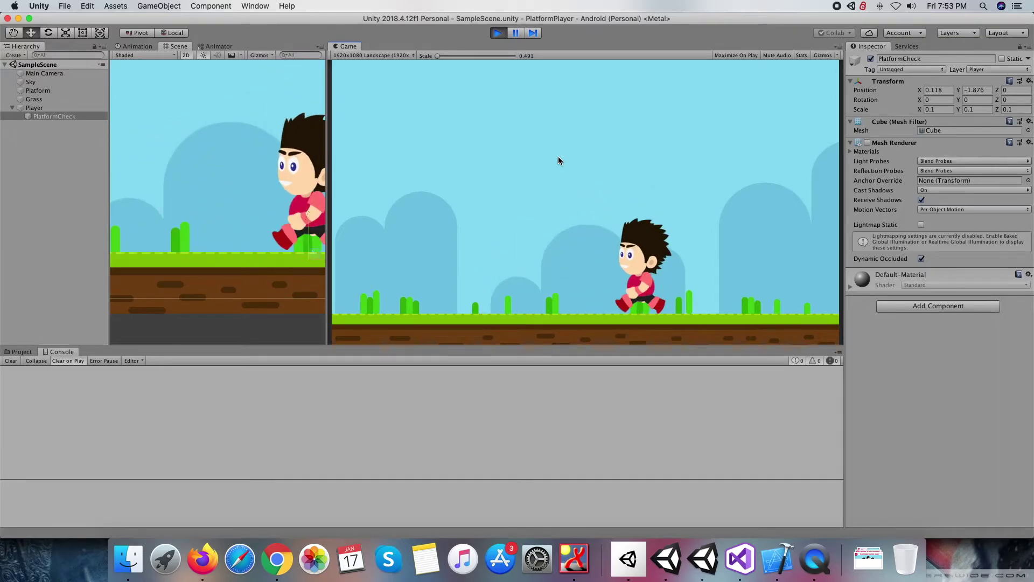
{"action": "key", "text": "Right"}
{"action": "key", "text": "space"}
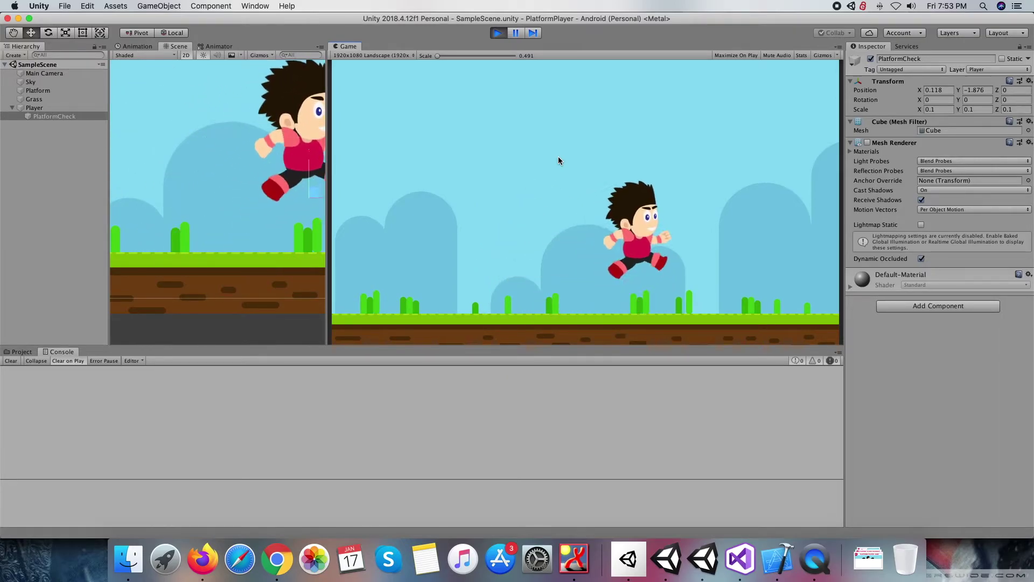
{"action": "key", "text": "Left"}
{"action": "key", "text": "Right"}
{"action": "key", "text": "space"}
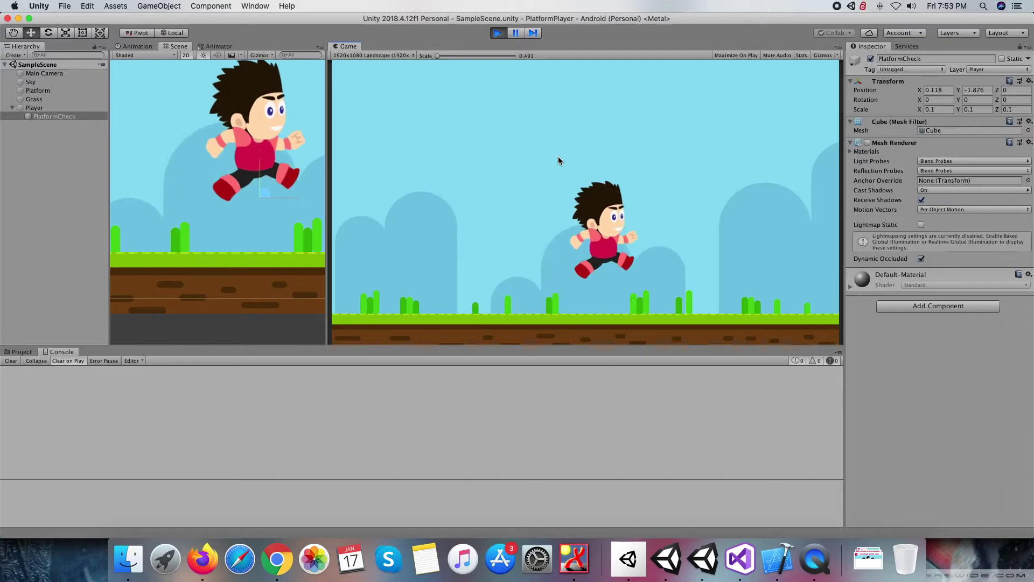
{"action": "key", "text": "Left"}
{"action": "key", "text": "space"}
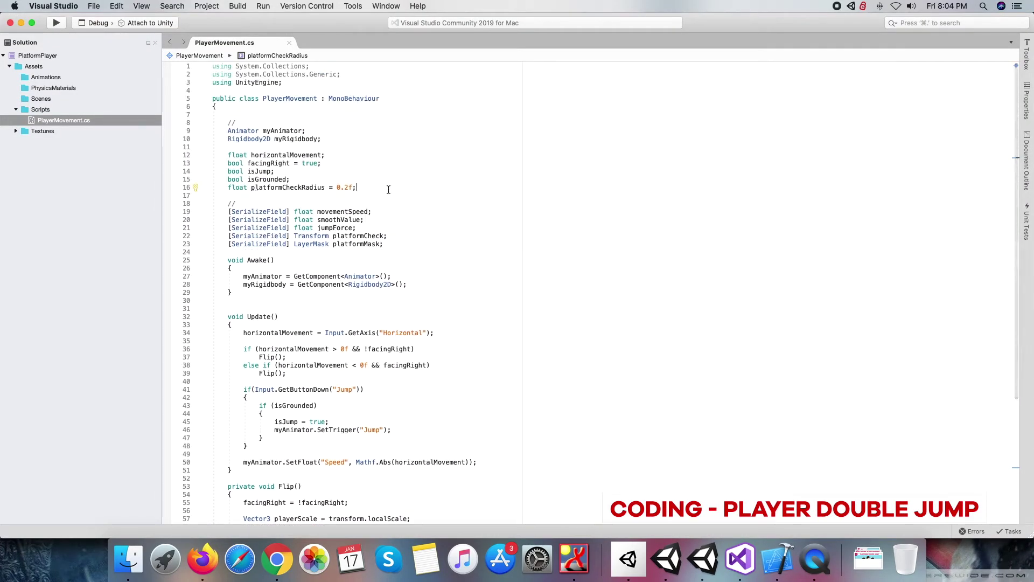
Step: Declare bool isDoubleJump and bool allowDoubleJump fields below isGrounded
{"action": "left_click", "coordinate": [275, 171]}
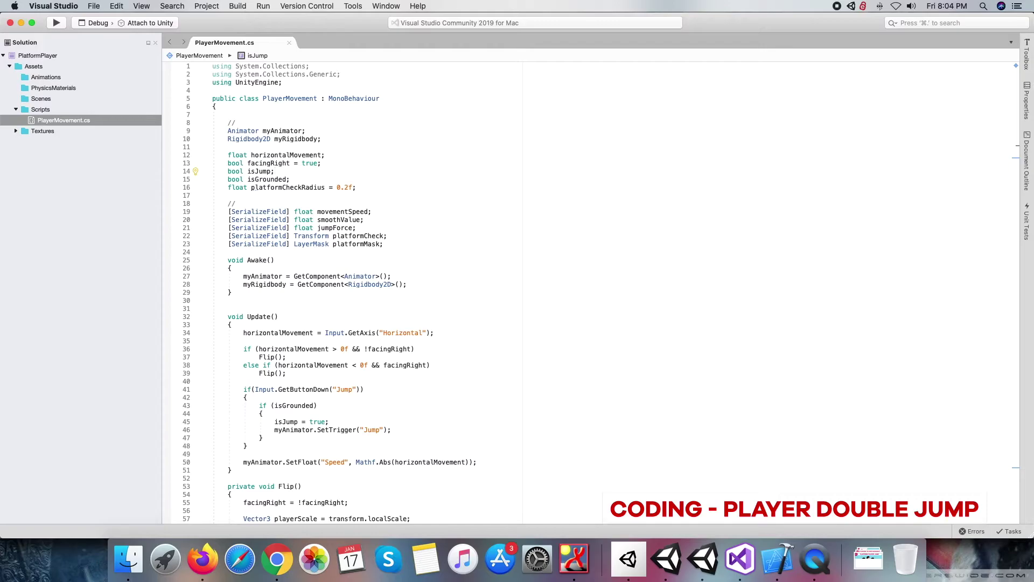
{"action": "left_click", "coordinate": [291, 180]}
{"action": "key", "text": "Return"}
{"action": "type", "text": "bool "}
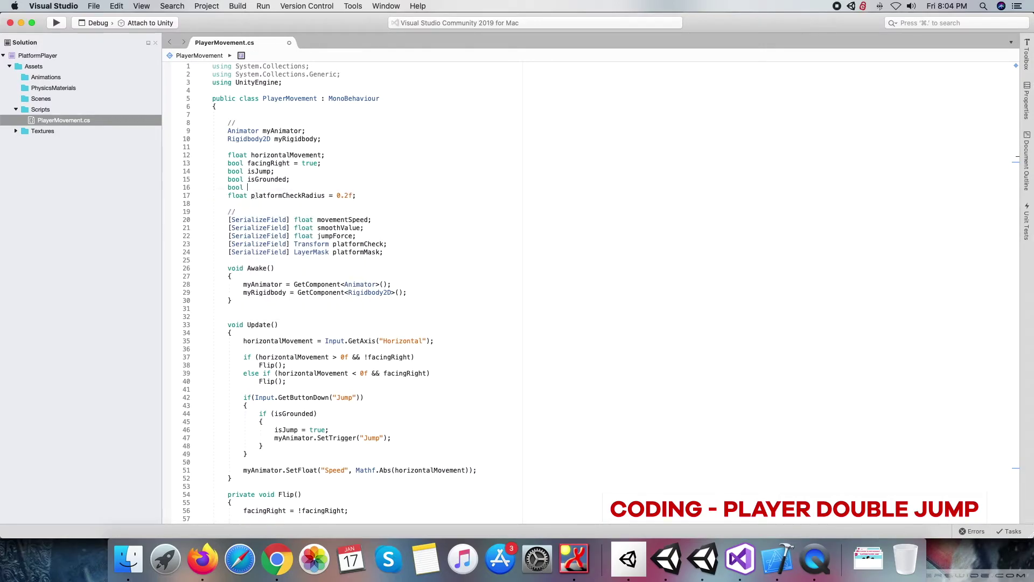
{"action": "type", "text": "isDoubleJum"}
{"action": "type", "text": "p;"}
{"action": "key", "text": "Return"}
{"action": "type", "text": "bool "}
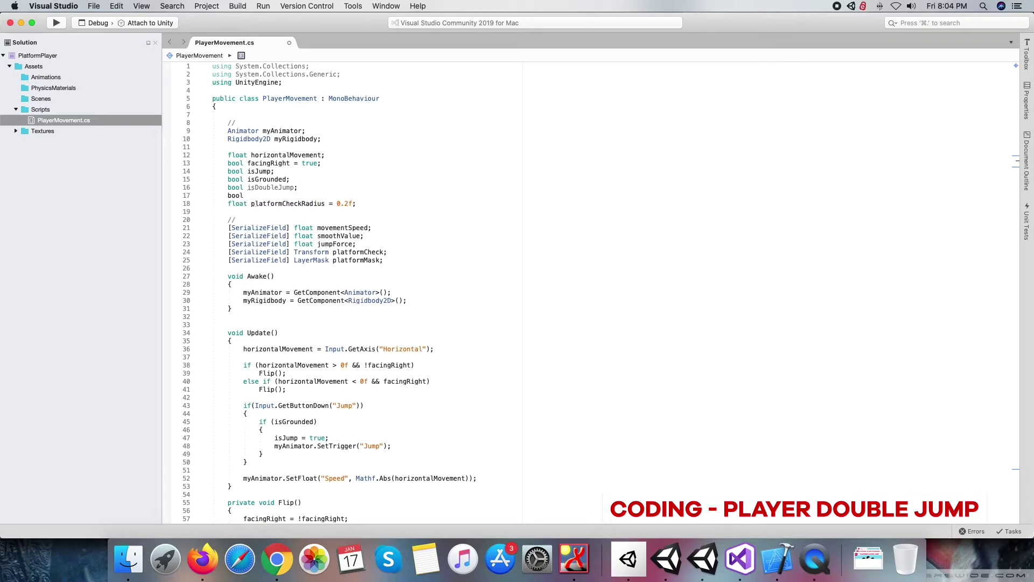
{"action": "type", "text": "allowDoub"}
{"action": "type", "text": "leJump;"}
Step: In FixedUpdate, set allowDoubleJump = true when isGrounded, with an explanatory comment
{"action": "scroll", "coordinate": [311, 197], "scroll_direction": "down", "scroll_amount": 10}
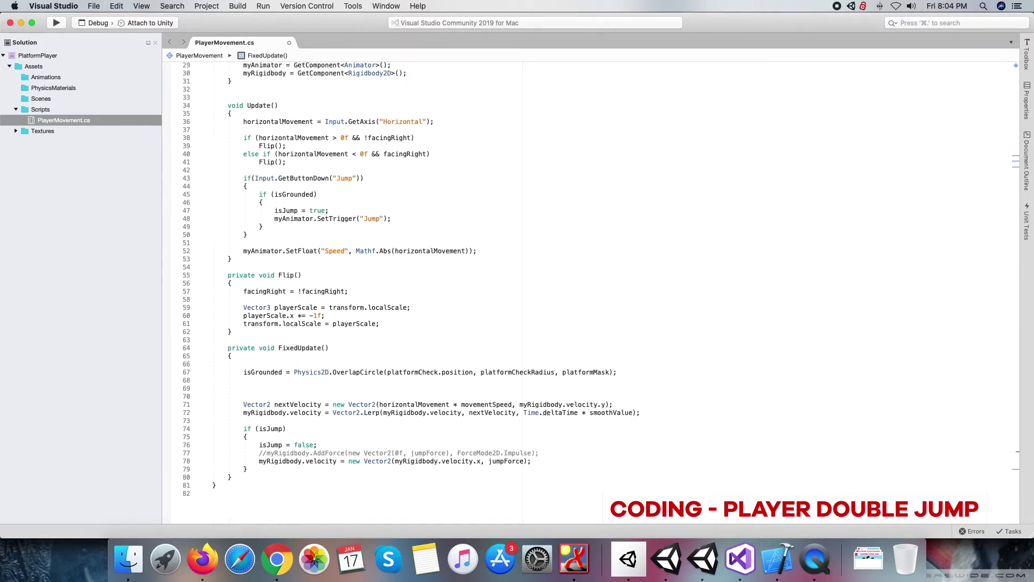
{"action": "left_click", "coordinate": [244, 380]}
{"action": "key", "text": "Return"}
{"action": "type", "text": "if("}
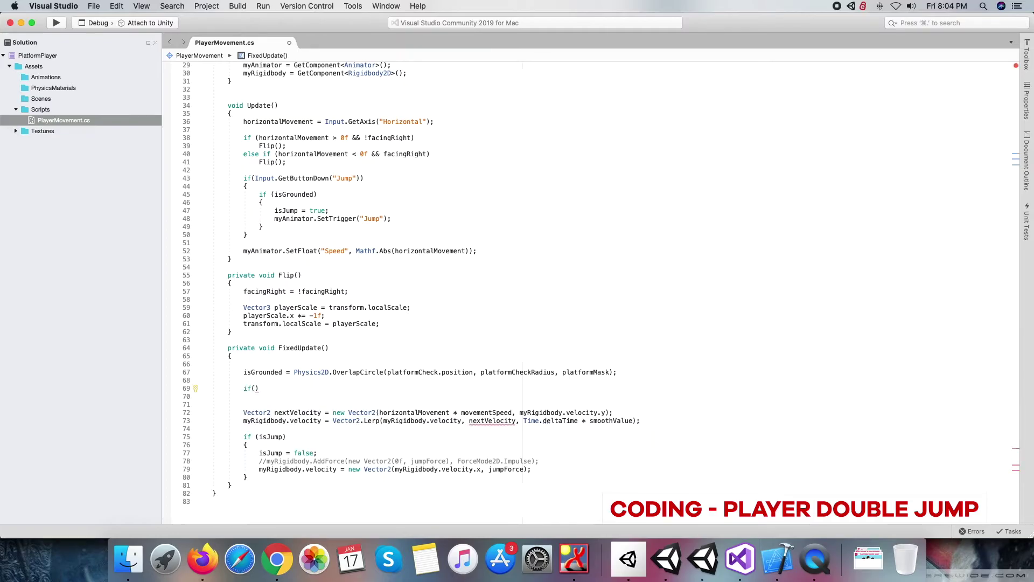
{"action": "type", "text": "isGr"}
{"action": "key", "text": "Return"}
{"action": "type", "text": ")"}
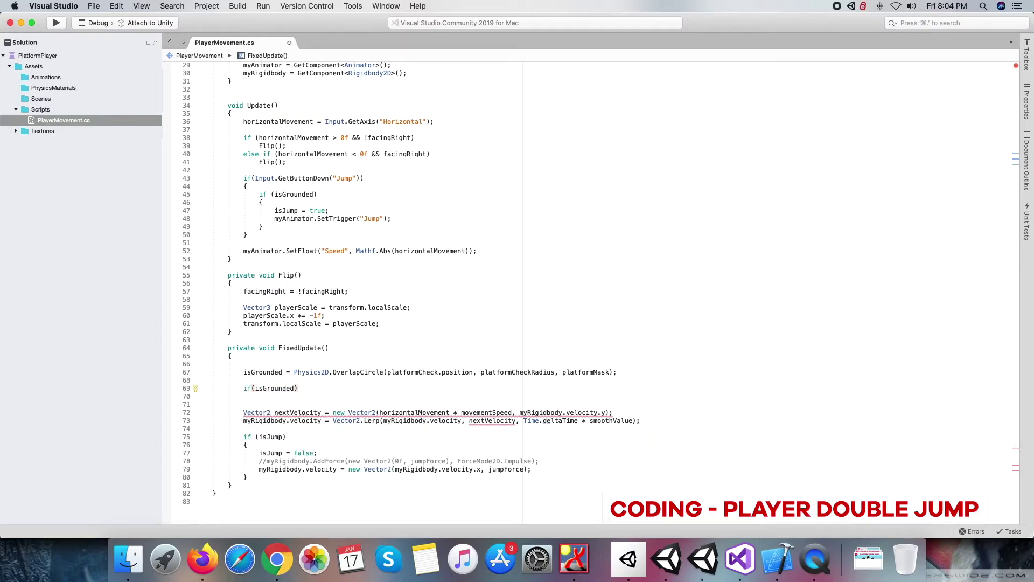
{"action": "key", "text": "Return"}
{"action": "type", "text": "al"}
{"action": "key", "text": "Return"}
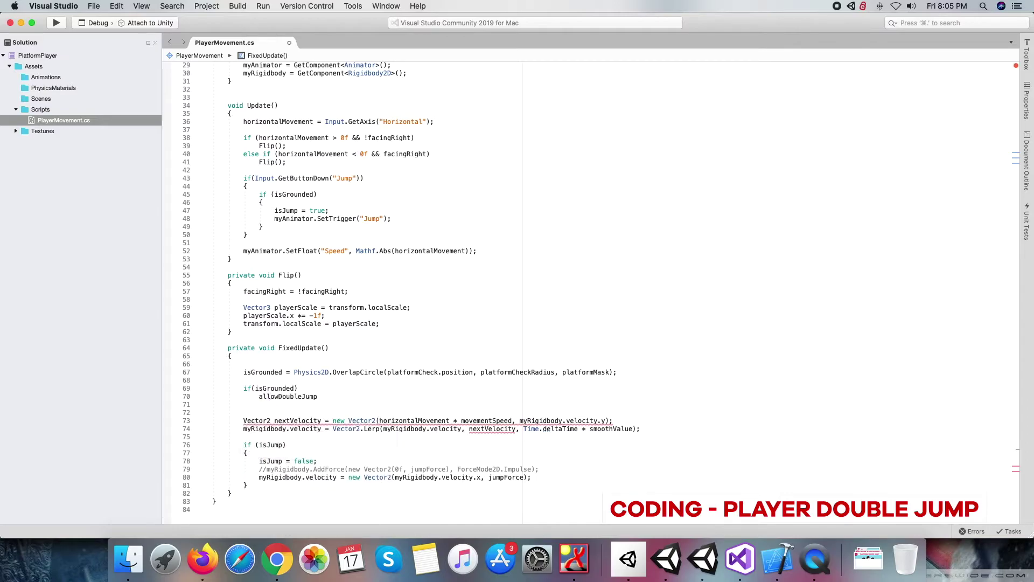
{"action": "type", "text": "= true"}
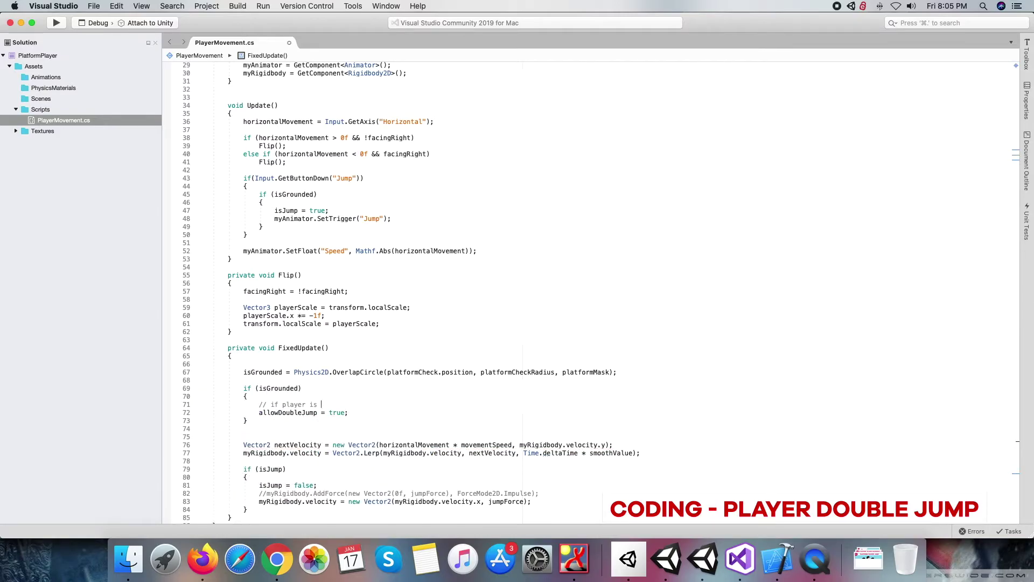
{"action": "type", "text": "on the "}
{"action": "type", "text": "form then all"}
{"action": "type", "text": "t to all"}
{"action": "type", "text": " double jump"}
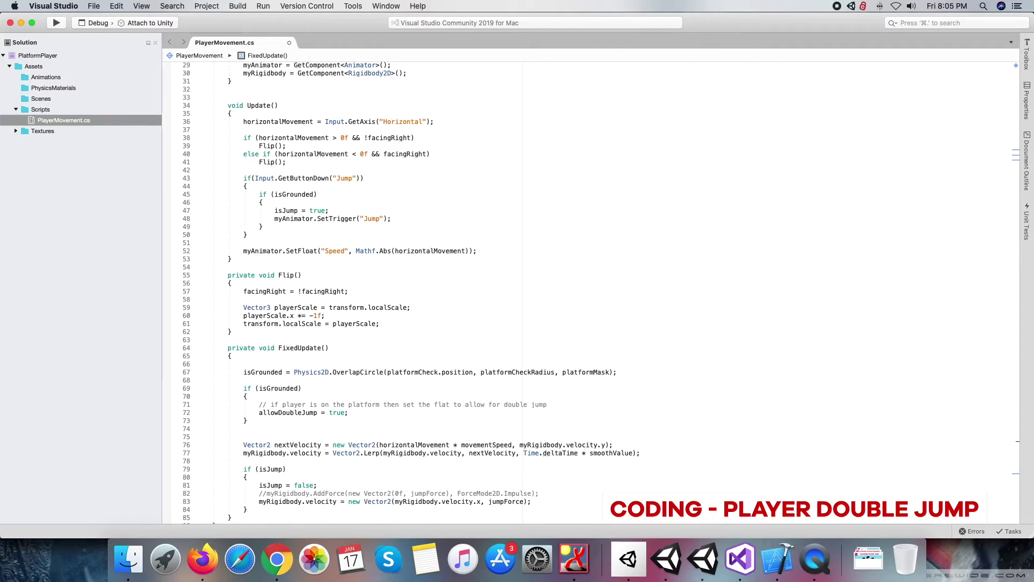
{"action": "scroll", "coordinate": [545, 454], "scroll_direction": "up", "scroll_amount": 3}
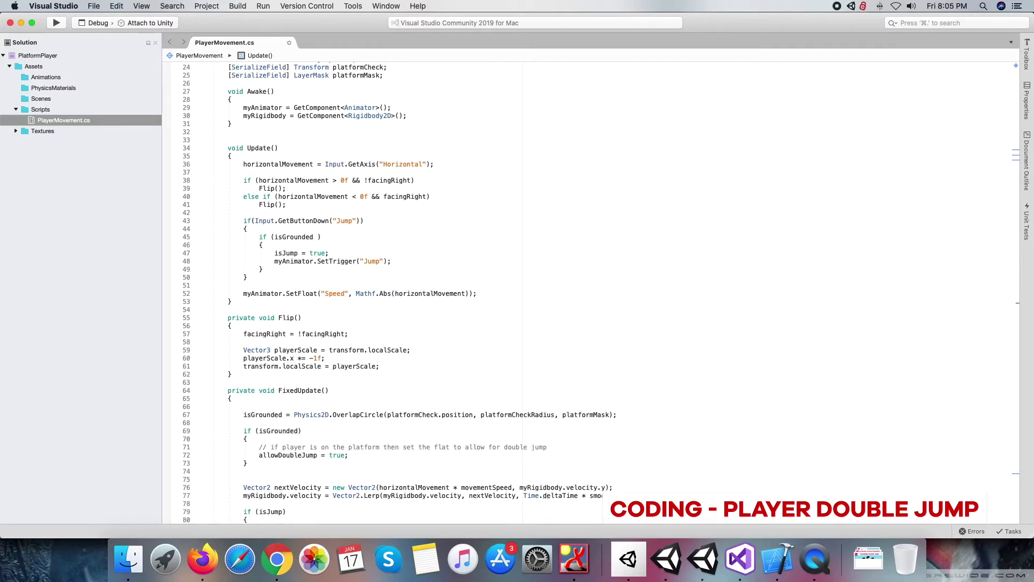
Step: Change the first jump check to isGrounded && !isJump and add else if (!isGrounded && allowDoubleJump)
{"action": "type", "text": "&& !"}
{"action": "type", "text": "isJ"}
{"action": "key", "text": "Return"}
{"action": "key", "text": "Down"}
{"action": "key", "text": "Down"}
{"action": "key", "text": "Down"}
{"action": "key", "text": "Down"}
{"action": "type", "text": "els"}
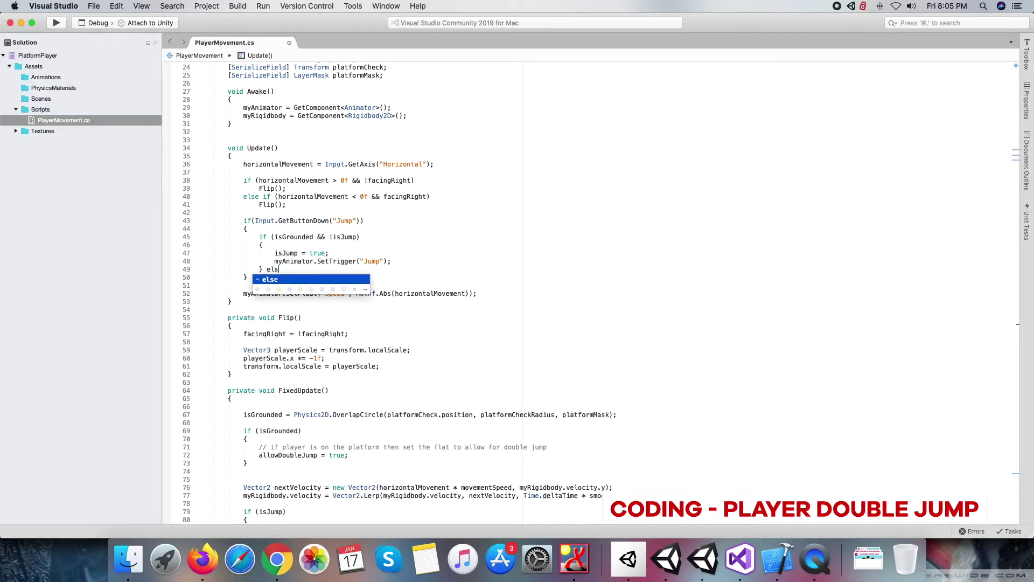
{"action": "key", "text": "Return"}
{"action": "type", "text": "f("}
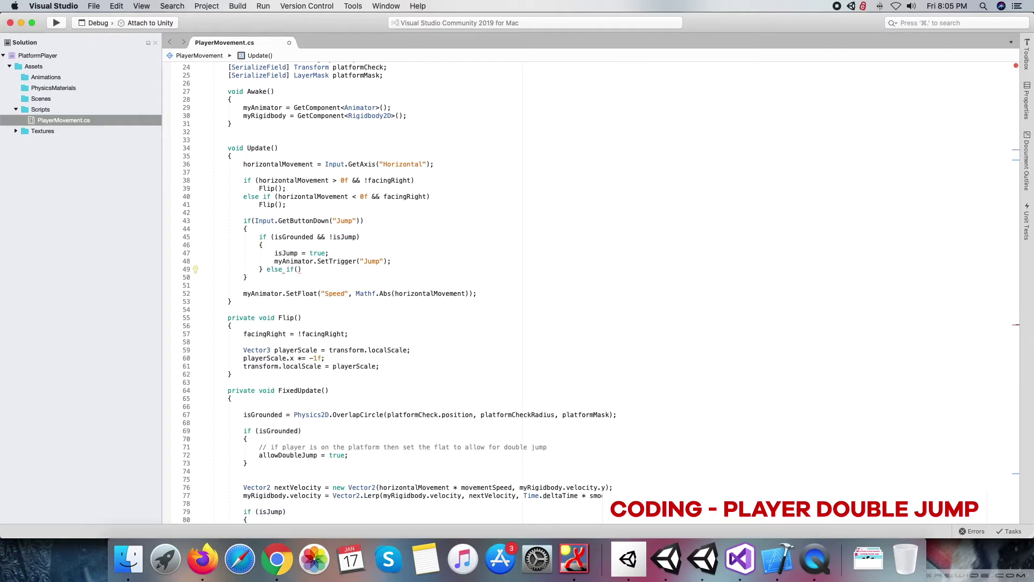
{"action": "type", "text": "!isGrounded "}
{"action": "type", "text": "&& allo"}
{"action": "key", "text": "Return"}
{"action": "key", "text": "End"}
{"action": "key", "text": "Return"}
{"action": "type", "text": "{"}
{"action": "key", "text": "Return"}
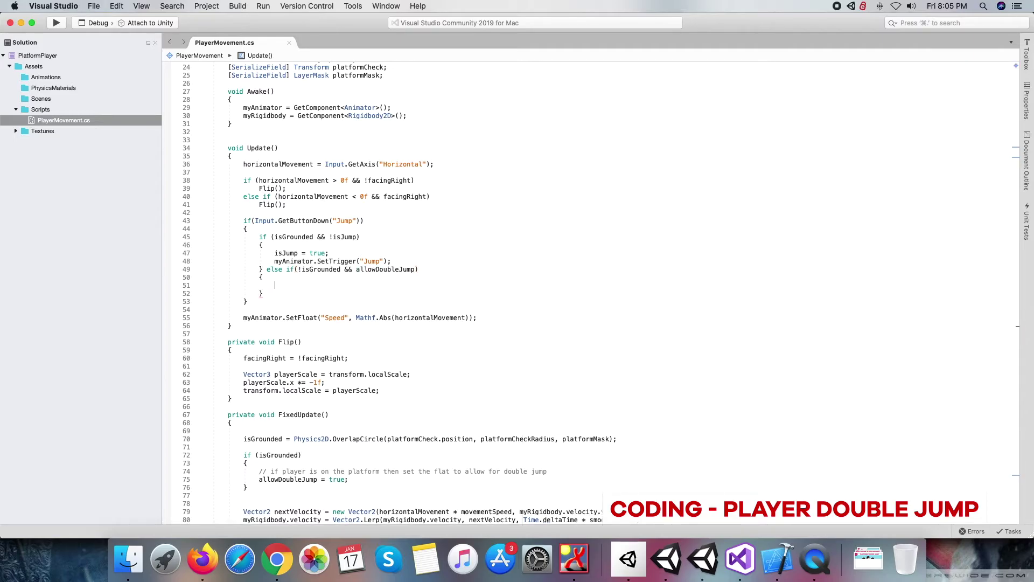
Step: In the double-jump block, set isDoubleJump = true and allowDoubleJump = false, then save
{"action": "type", "text": "is"}
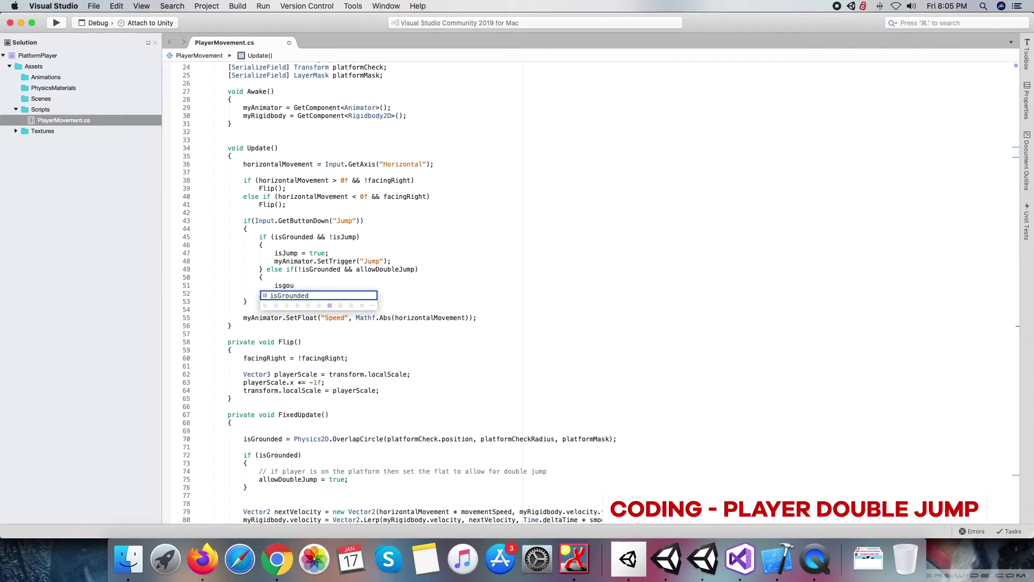
{"action": "type", "text": "g"}
{"action": "key", "text": "BackSpace"}
{"action": "type", "text": "d"}
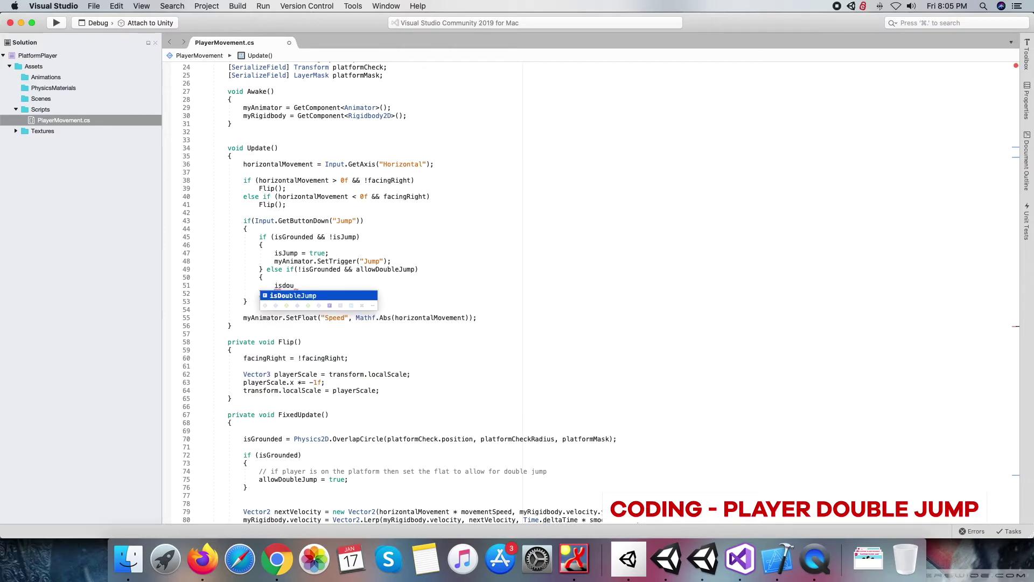
{"action": "key", "text": "Return"}
{"action": "type", "text": "= tr"}
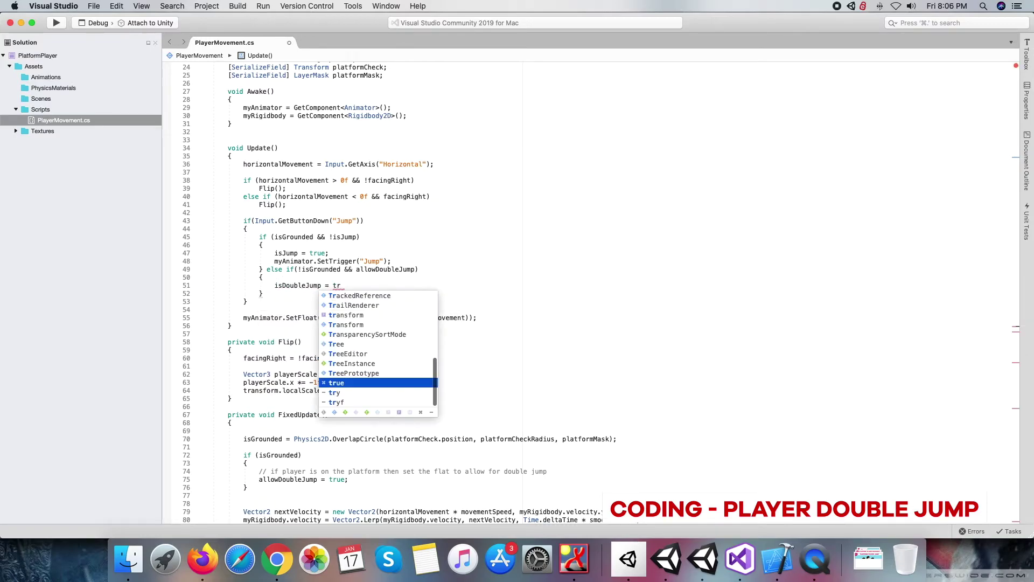
{"action": "type", "text": "ue;"}
{"action": "key", "text": "Return"}
{"action": "type", "text": "a"}
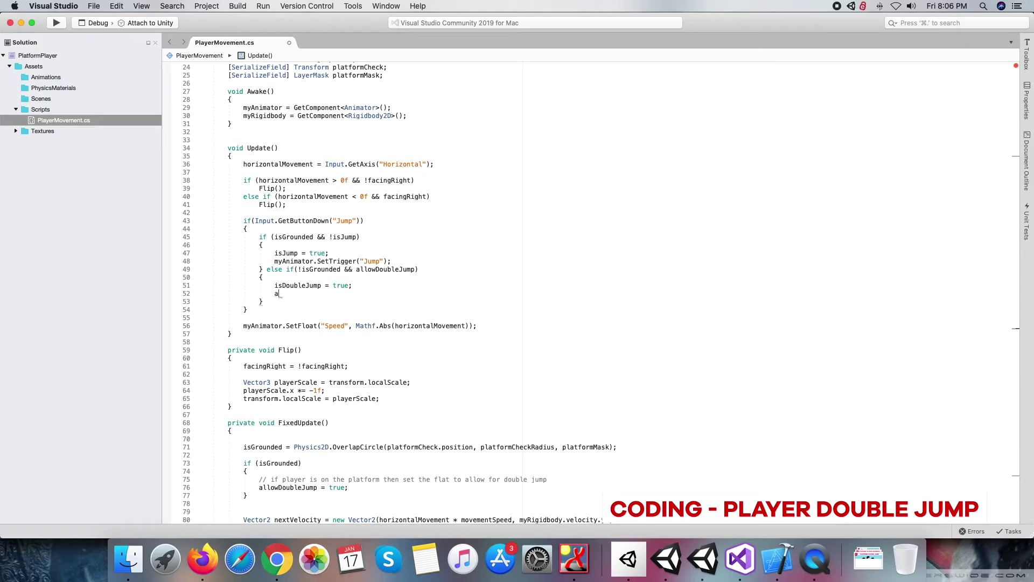
{"action": "type", "text": "l"}
{"action": "key", "text": "Return"}
{"action": "type", "text": "= facingRight"}
{"action": "key", "text": "BackSpace"}
{"action": "key", "text": "BackSpace"}
{"action": "key", "text": "BackSpace"}
{"action": "key", "text": "BackSpace"}
{"action": "key", "text": "BackSpace"}
{"action": "key", "text": "BackSpace"}
{"action": "type", "text": "se"}
{"action": "key", "text": "super+s"}
Step: Copy the SetTrigger("Jump") animation line into the double-jump block and reformat the code
{"action": "key", "text": "Up"}
{"action": "triple_click", "coordinate": [377, 260]}
{"action": "key", "text": "super+c"}
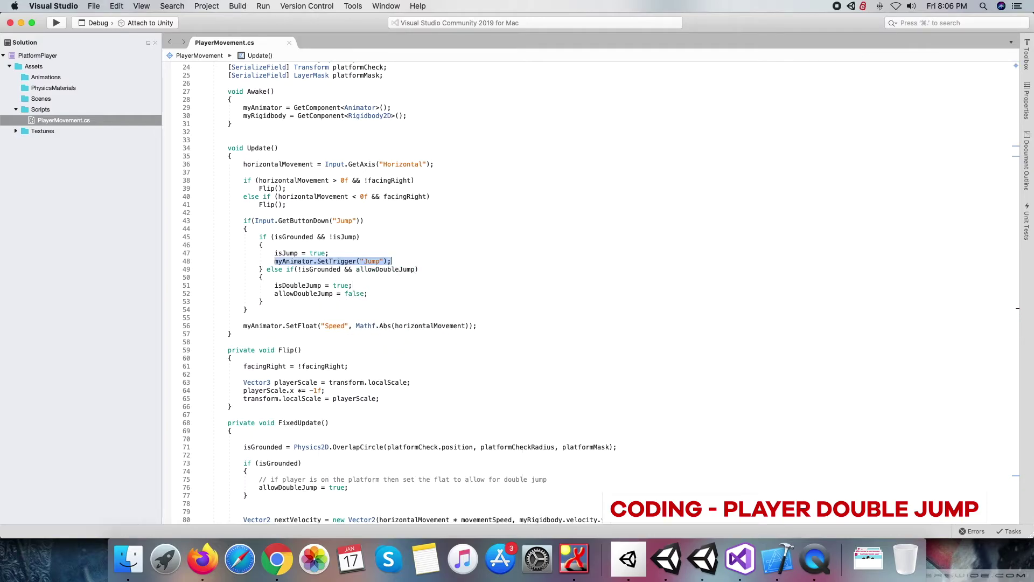
{"action": "left_click", "coordinate": [353, 285]}
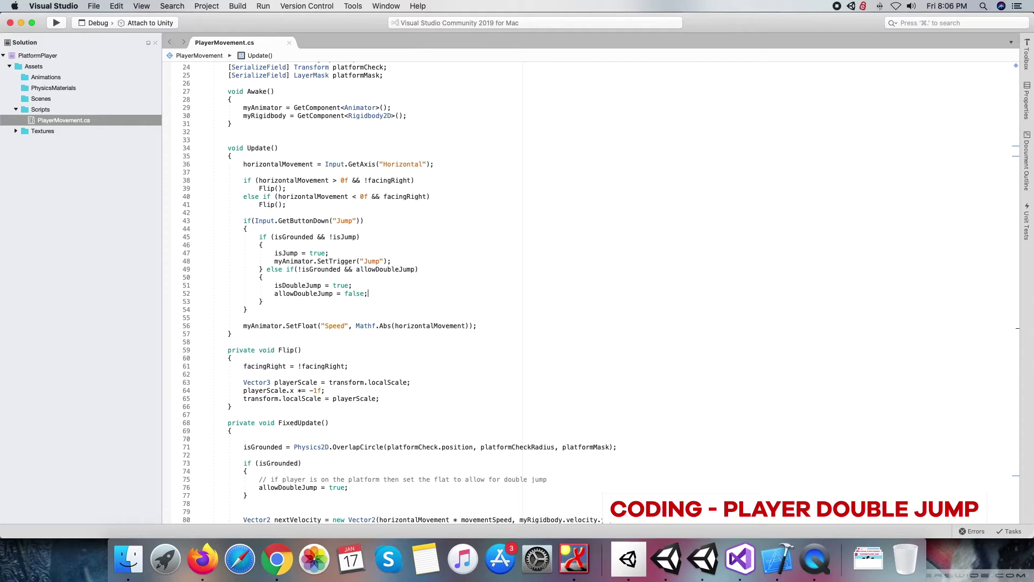
{"action": "key", "text": "Down"}
{"action": "key", "text": "Return"}
{"action": "key", "text": "super+v"}
{"action": "key", "text": "ctrl+i"}
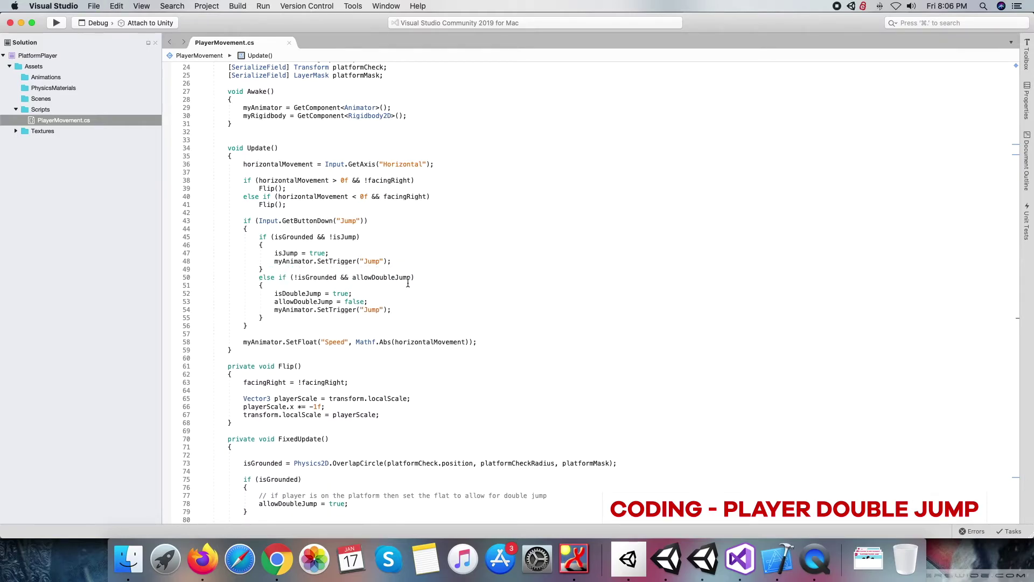
Step: Add comments marking the first jump check and the double-jump check
{"action": "scroll", "coordinate": [408, 283], "scroll_direction": "down", "scroll_amount": 3}
{"action": "scroll", "coordinate": [396, 184], "scroll_direction": "up", "scroll_amount": 1}
{"action": "left_click", "coordinate": [396, 185]}
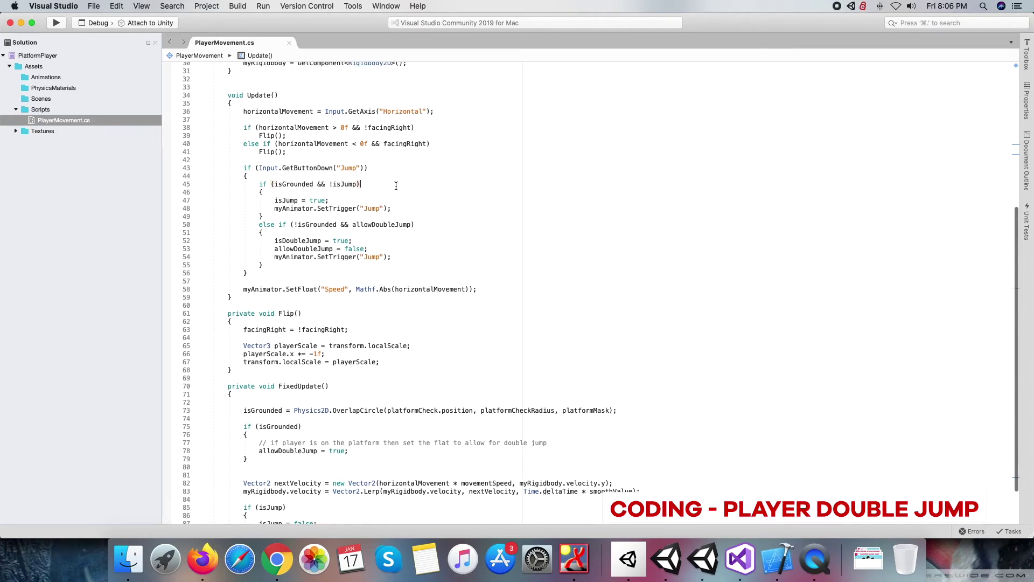
{"action": "type", "text": " // check for the first jump"}
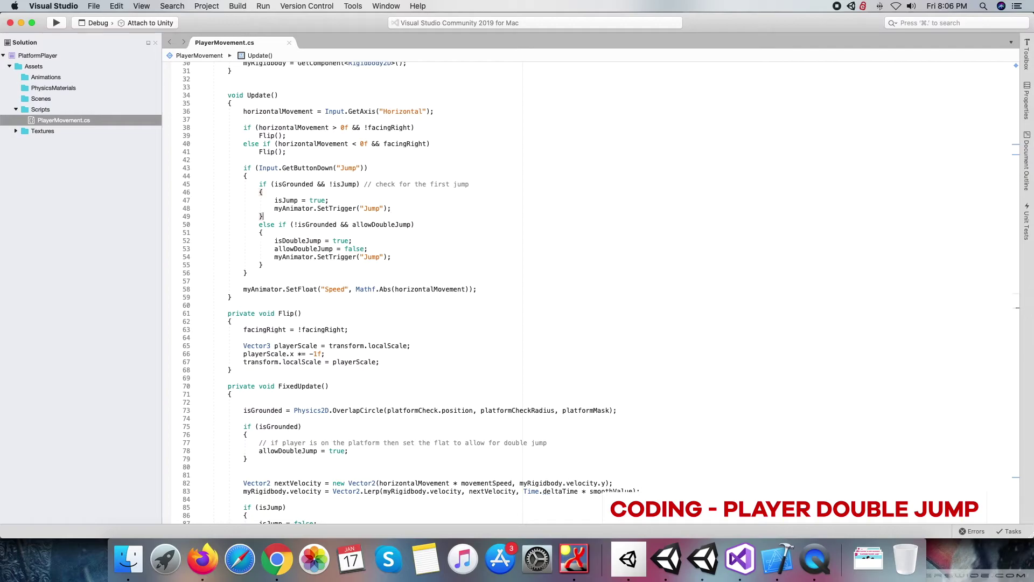
{"action": "key", "text": "Down"}
{"action": "type", "text": "check fo"}
{"action": "left_click", "coordinate": [374, 224]}
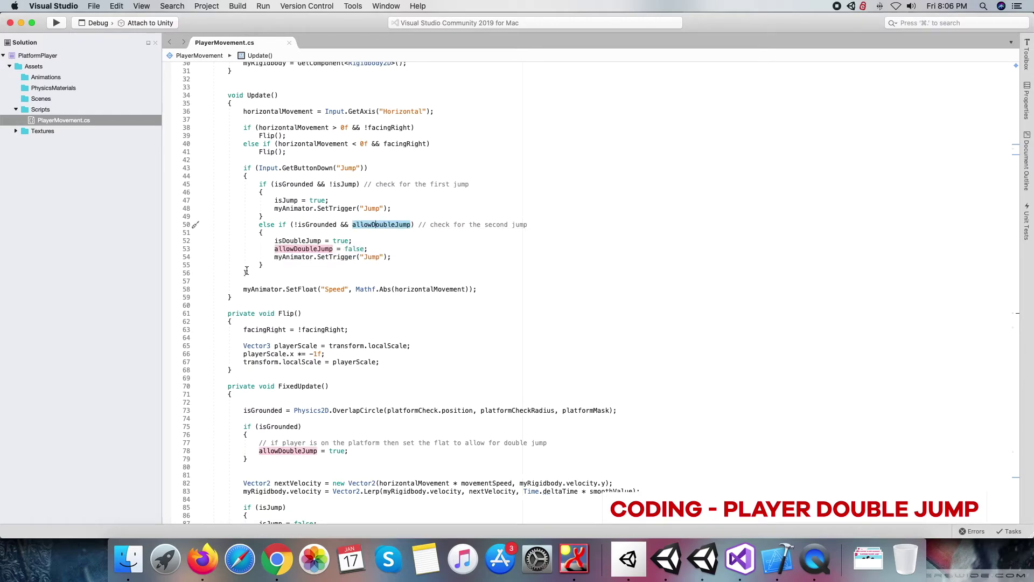
Step: In FixedUpdate, add else if (!isGrounded && isDoubleJump) that sets isDoubleJump = false
{"action": "scroll", "coordinate": [395, 256], "scroll_direction": "down", "scroll_amount": 3}
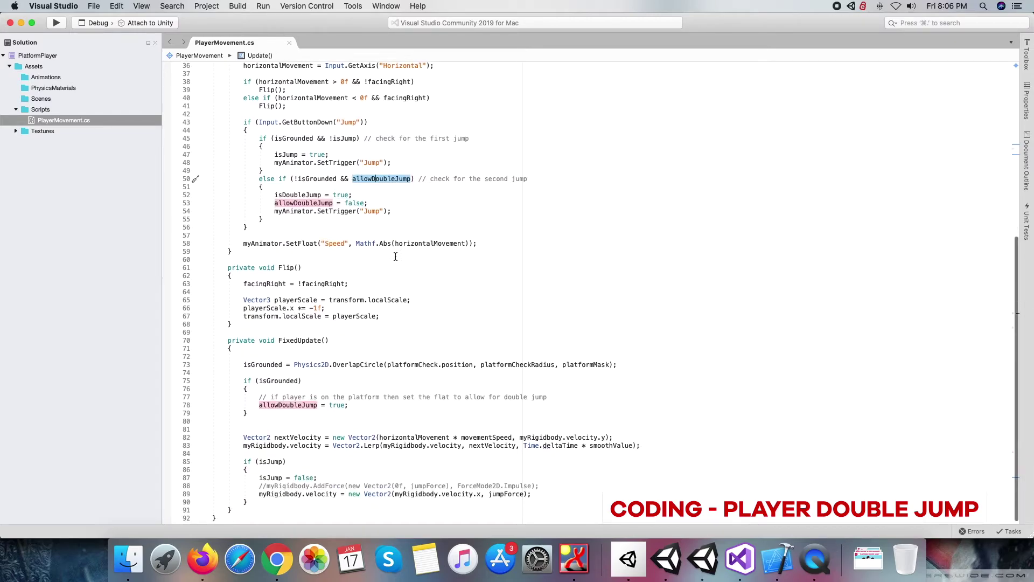
{"action": "scroll", "coordinate": [395, 256], "scroll_direction": "down", "scroll_amount": 3}
{"action": "left_click", "coordinate": [305, 390]}
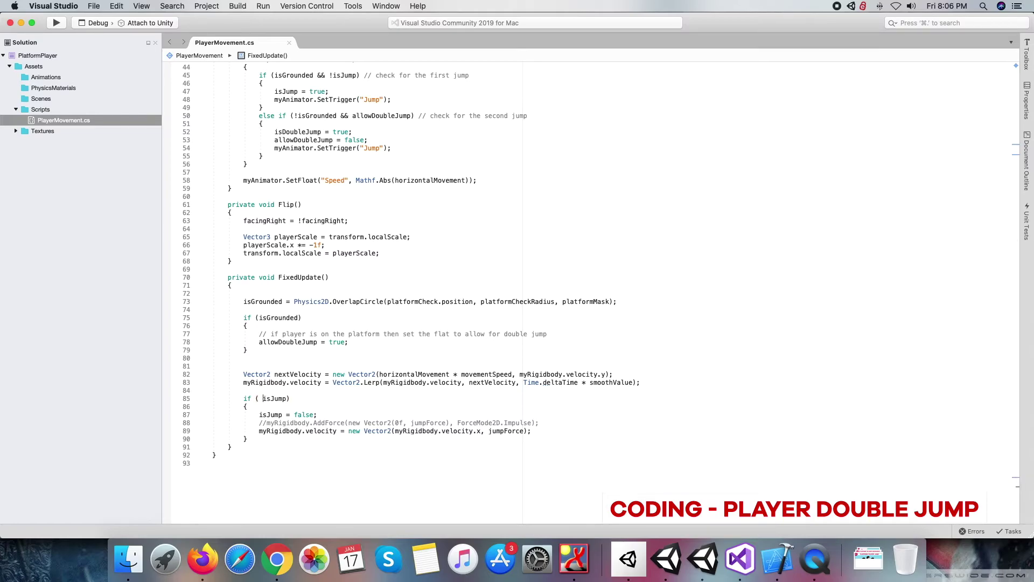
{"action": "type", "text": "isGrounded "}
{"action": "type", "text": "&&"}
{"action": "type", "text": " else if("}
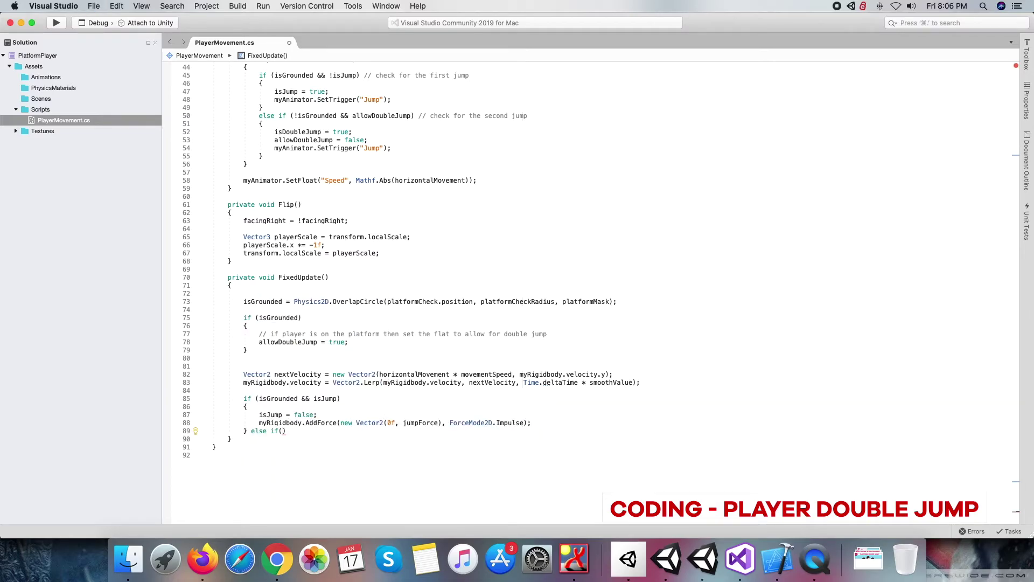
{"action": "type", "text": "!isG"}
{"action": "key", "text": "Return"}
{"action": "type", "text": "& i"}
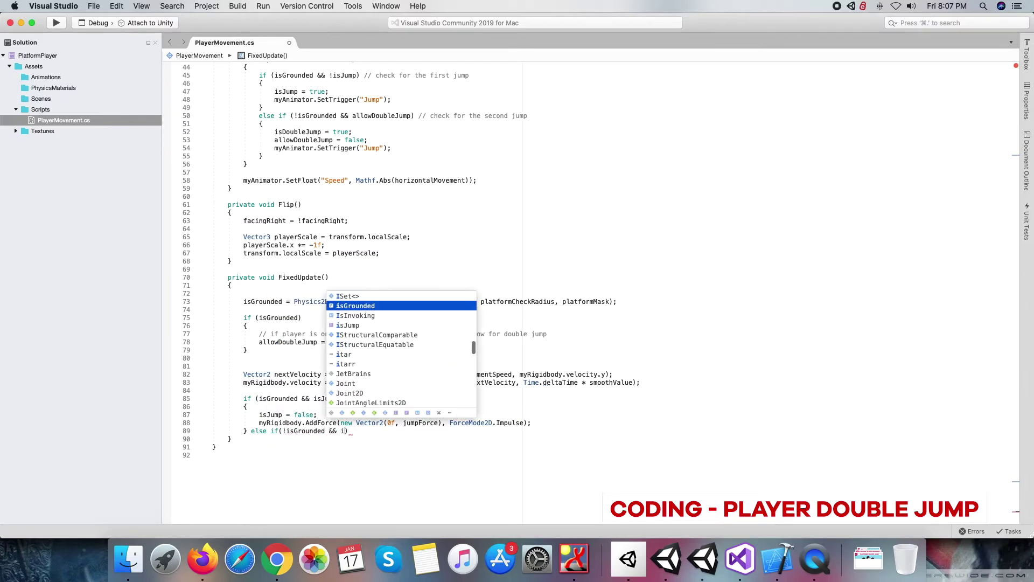
{"action": "type", "text": "sdou"}
{"action": "key", "text": "Return"}
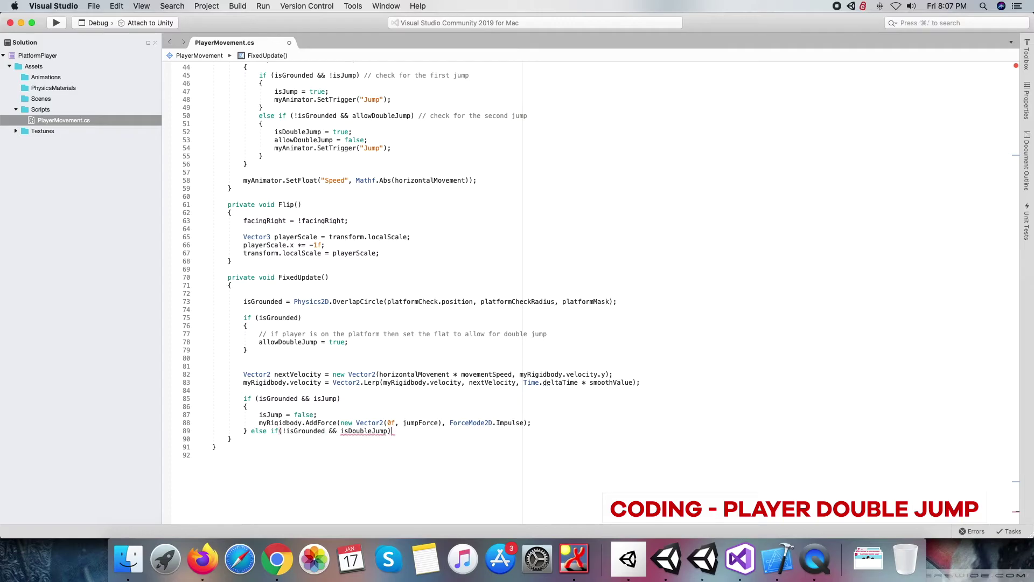
{"action": "type", "text": "{"}
{"action": "key", "text": "Return"}
{"action": "type", "text": "isdou"}
{"action": "key", "text": "Return"}
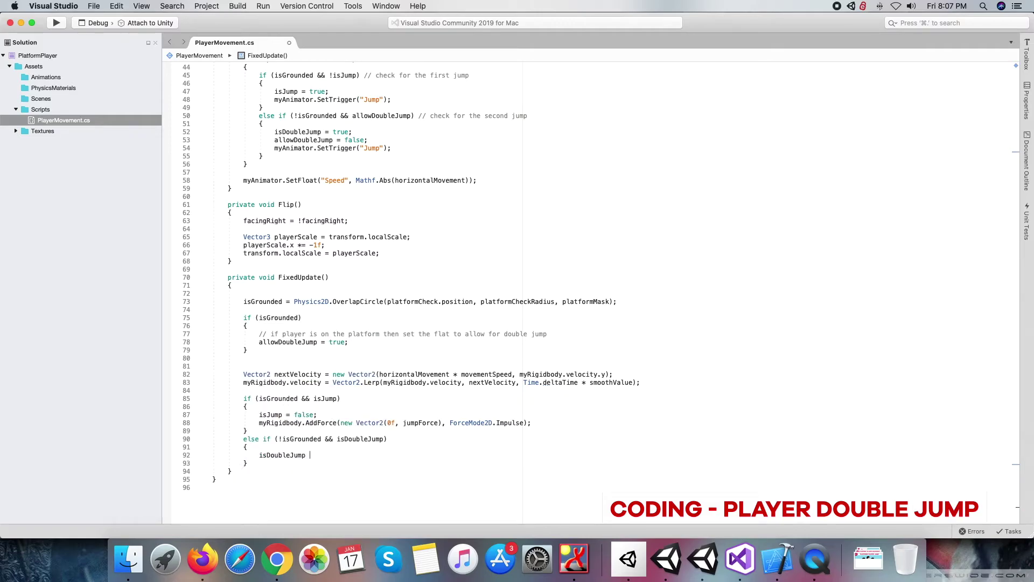
{"action": "type", "text": "= false;"}
Step: Copy the first jump's AddForce statement into the double-jump block and save
{"action": "key", "text": "Up"}
{"action": "key", "text": "End"}
{"action": "key", "text": "shift+Home"}
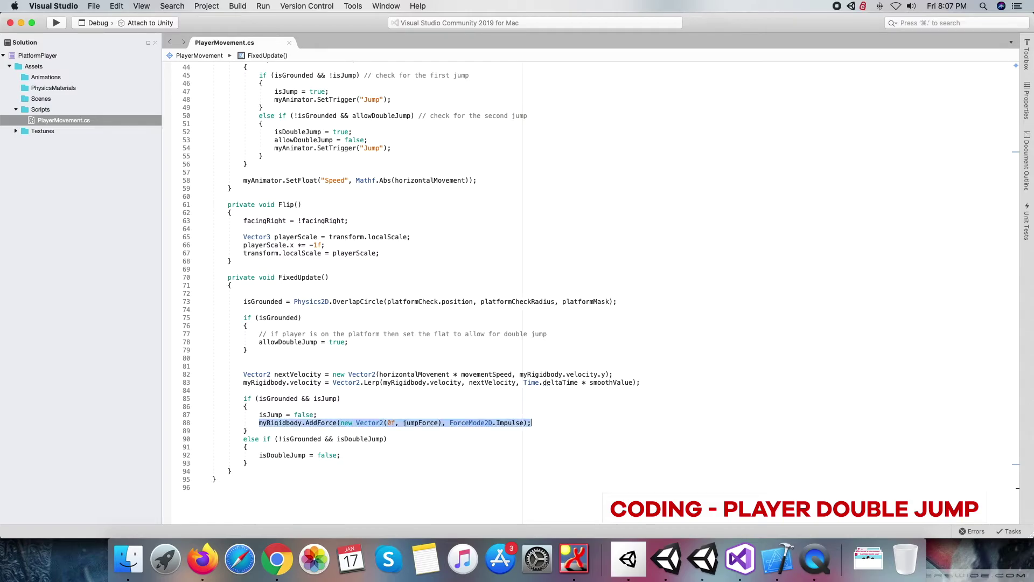
{"action": "key", "text": "super+c"}
{"action": "key", "text": "Down"}
{"action": "key", "text": "Down"}
{"action": "key", "text": "Down"}
{"action": "key", "text": "End"}
{"action": "key", "text": "Return"}
{"action": "key", "text": "super+v"}
{"action": "key", "text": "super+s"}
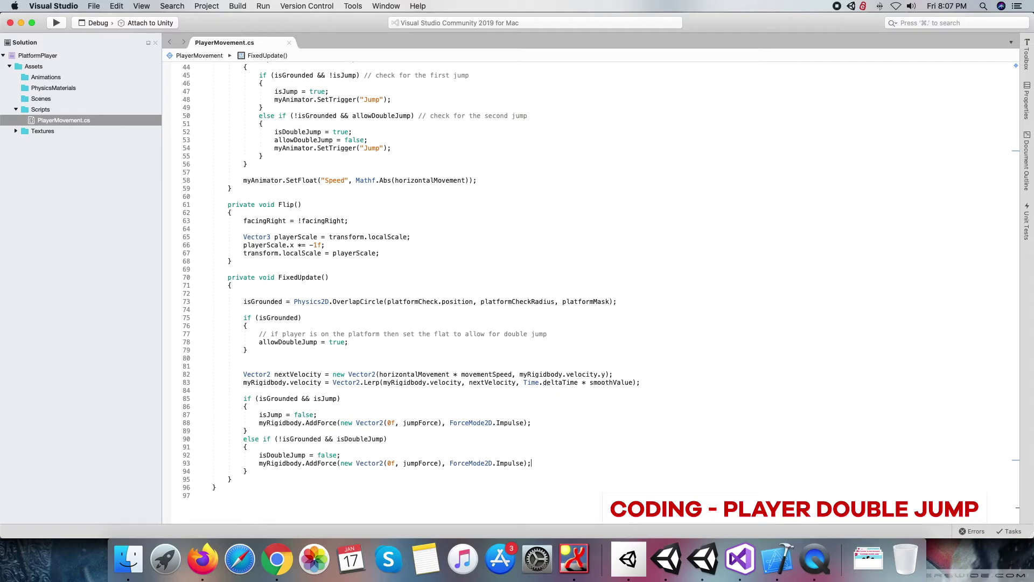
Step: Zero vertical velocity before the double-jump force with myRigidbody.velocity = new Vector2(velocity.x, 0f), and save
{"action": "key", "text": "Return"}
{"action": "type", "text": "myAnimator."}
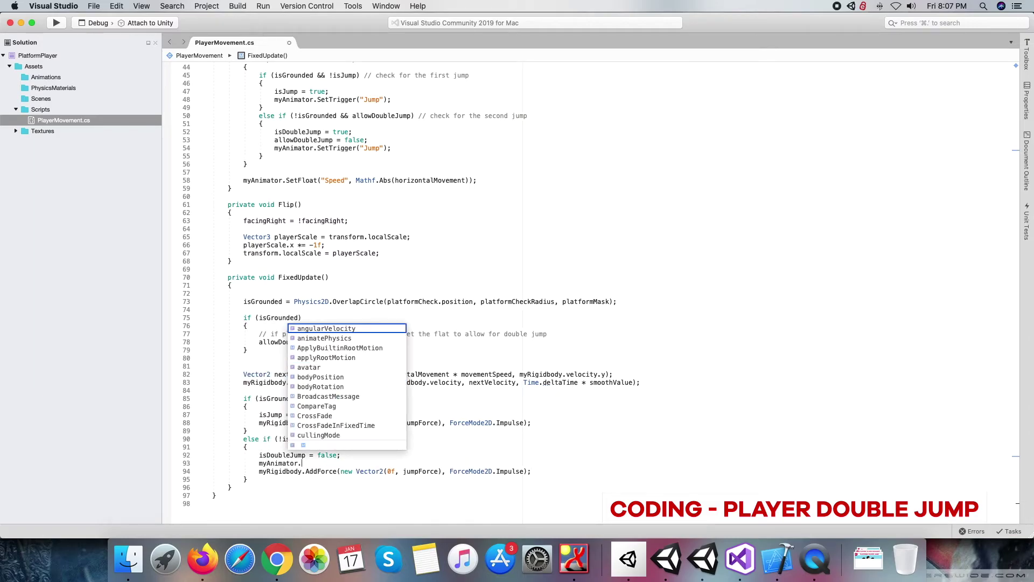
{"action": "key", "text": "Escape"}
{"action": "type", "text": "myRigidbody"}
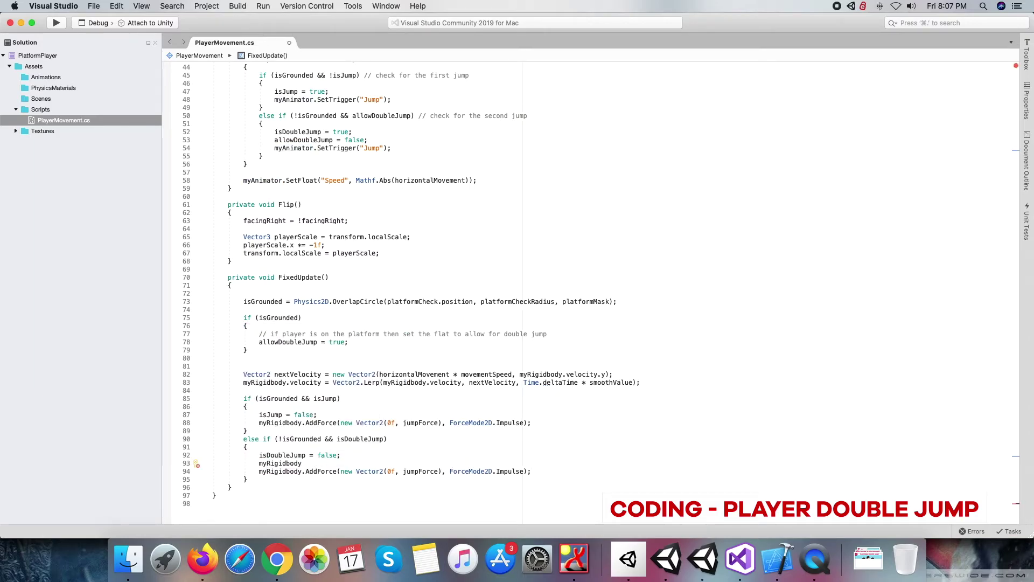
{"action": "type", "text": ".ve"}
{"action": "key", "text": "Return"}
{"action": "type", "text": "= new Vec"}
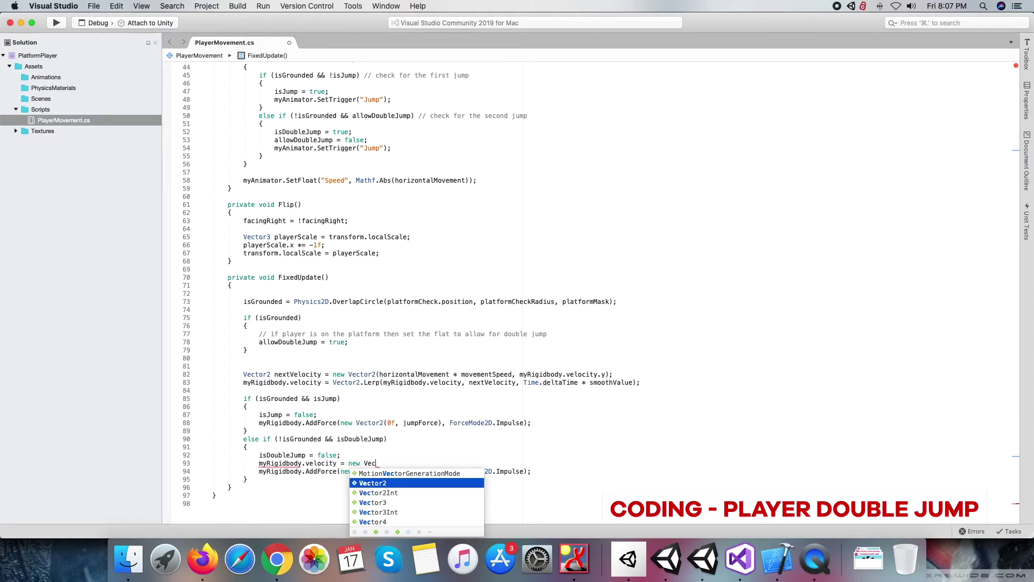
{"action": "type", "text": "tor2(myRigidbody.velocity"}
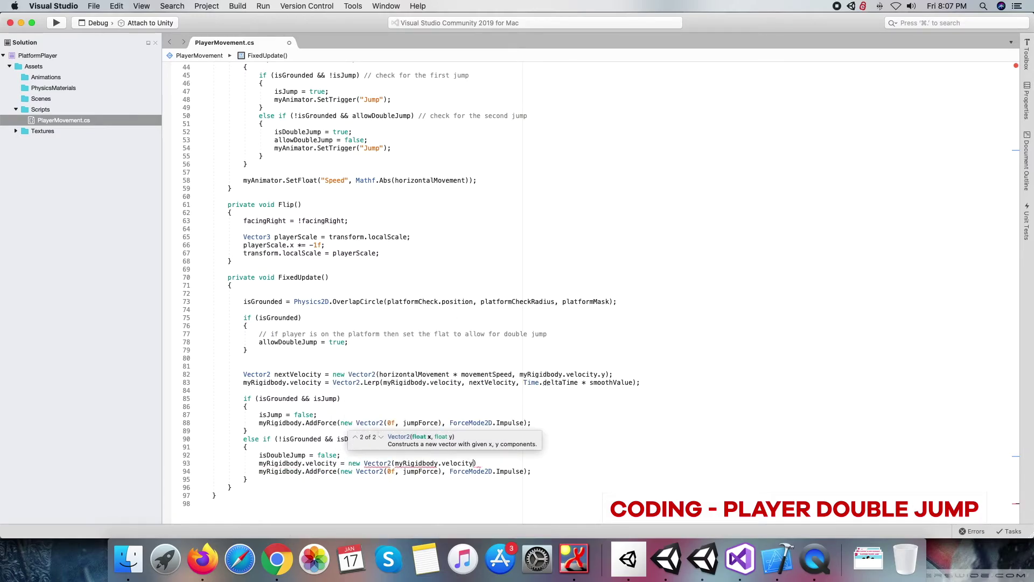
{"action": "type", "text": ".x , 0f);"}
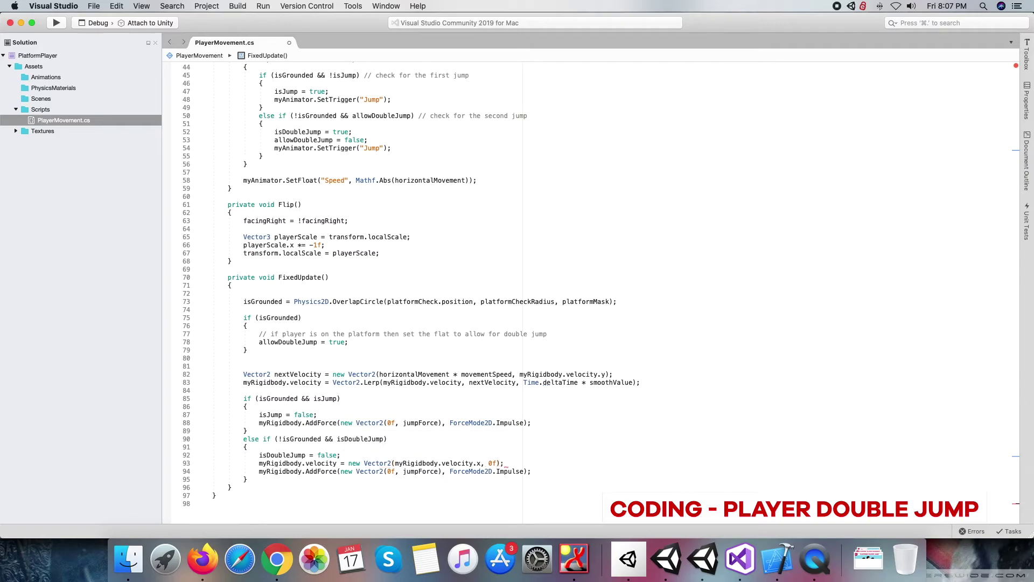
{"action": "key", "text": "super+s"}
{"action": "key", "text": "super+Tab"}
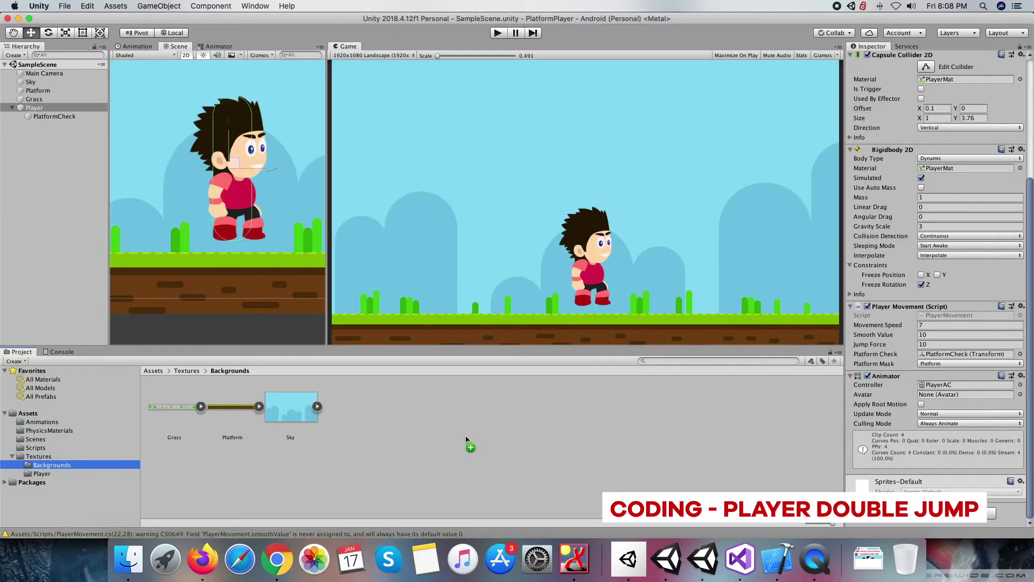
Step: Add the floating platform sprite to the scene on the Background sorting layer, order 1
{"action": "left_click", "coordinate": [185, 415]}
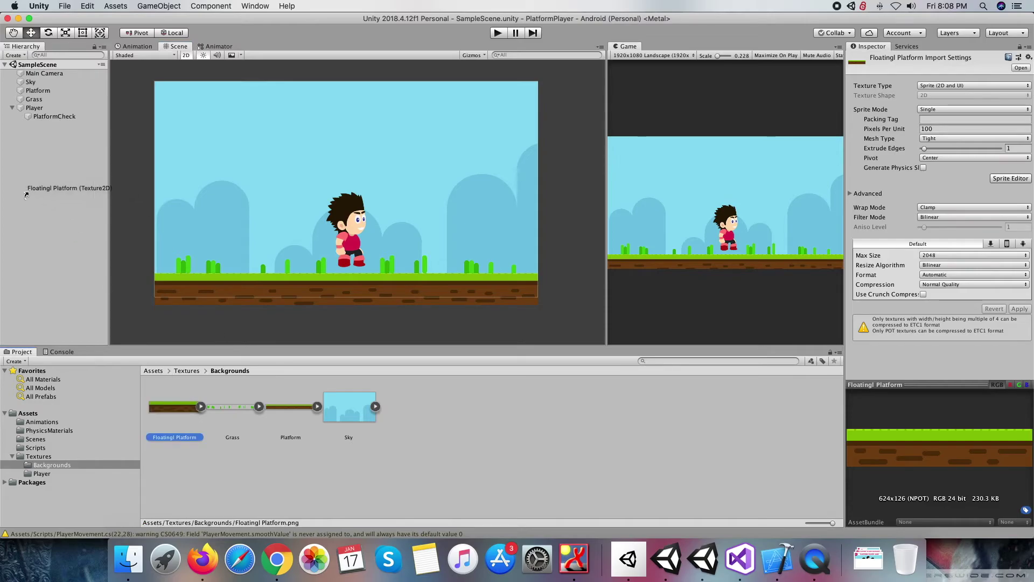
{"action": "left_click_drag", "start_coordinate": [26, 195], "coordinate": [28, 192]}
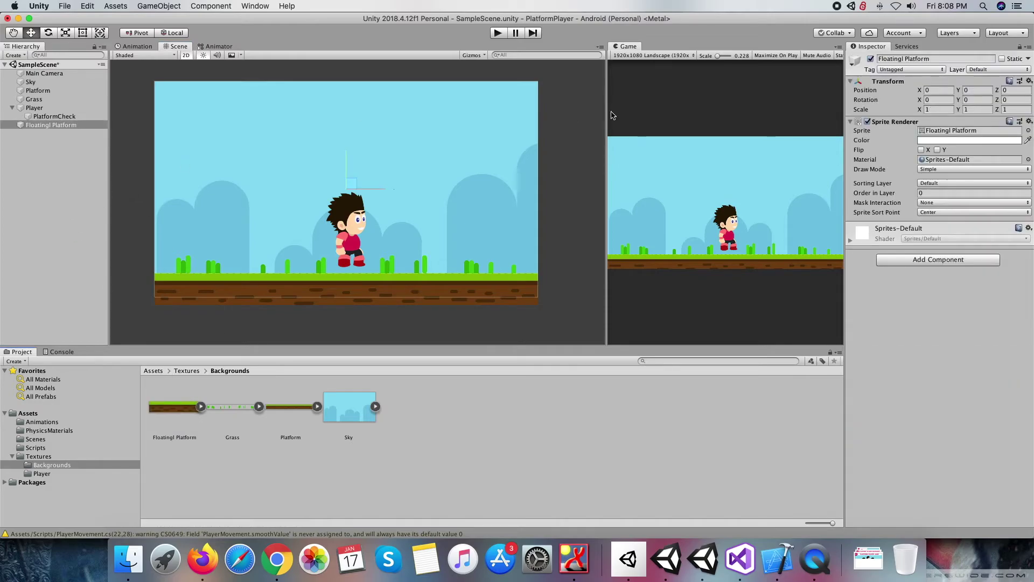
{"action": "left_click", "coordinate": [942, 183]}
{"action": "left_click", "coordinate": [939, 193]}
{"action": "left_click", "coordinate": [933, 192]}
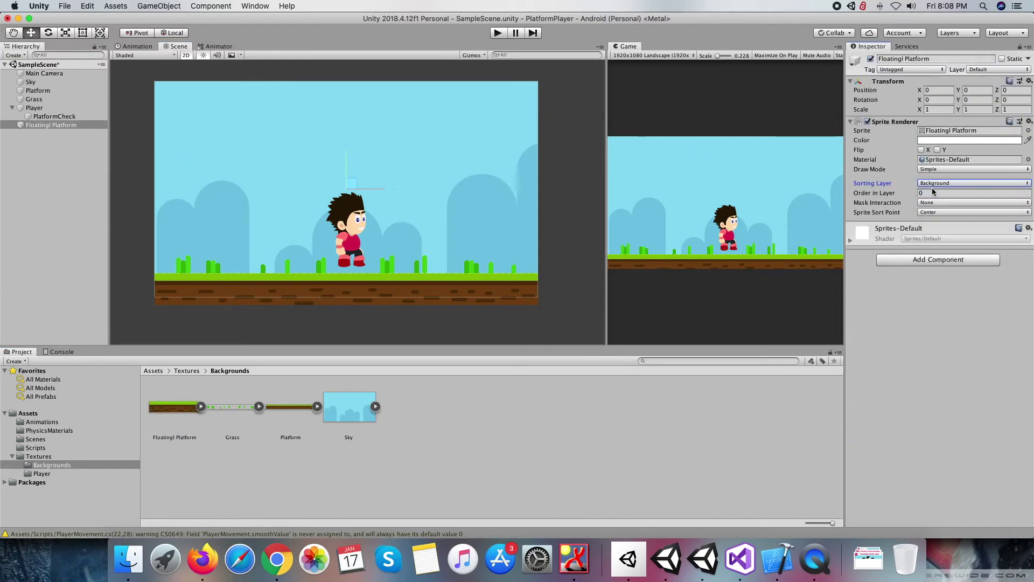
{"action": "type", "text": "1"}
{"action": "scroll", "coordinate": [301, 142], "scroll_direction": "up", "scroll_amount": 3}
{"action": "scroll", "coordinate": [302, 142], "scroll_direction": "up", "scroll_amount": 3}
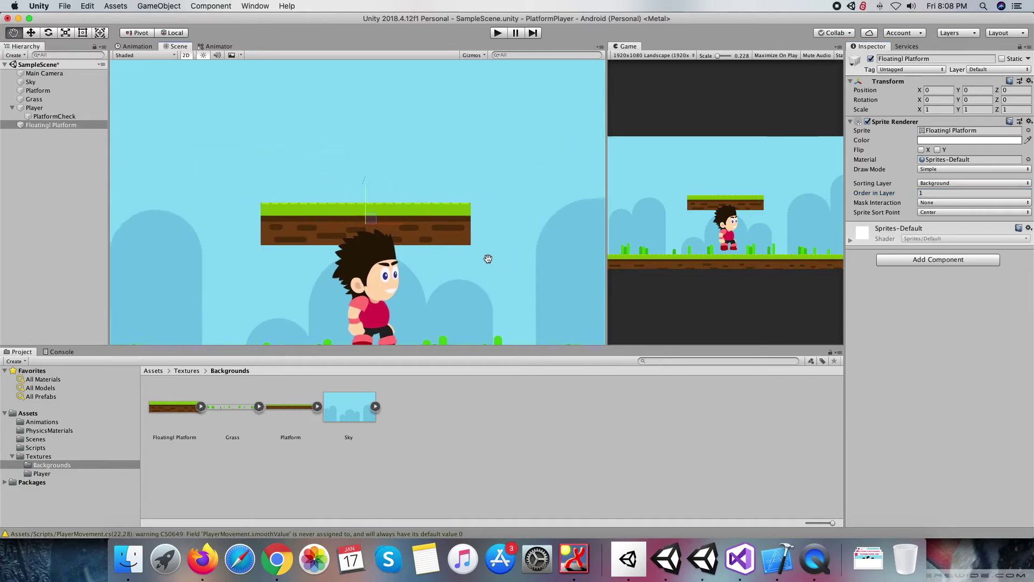
Step: Put the floating platform on the Platform layer, tag it Platform, and add a Box Collider 2D
{"action": "left_click", "coordinate": [997, 70]}
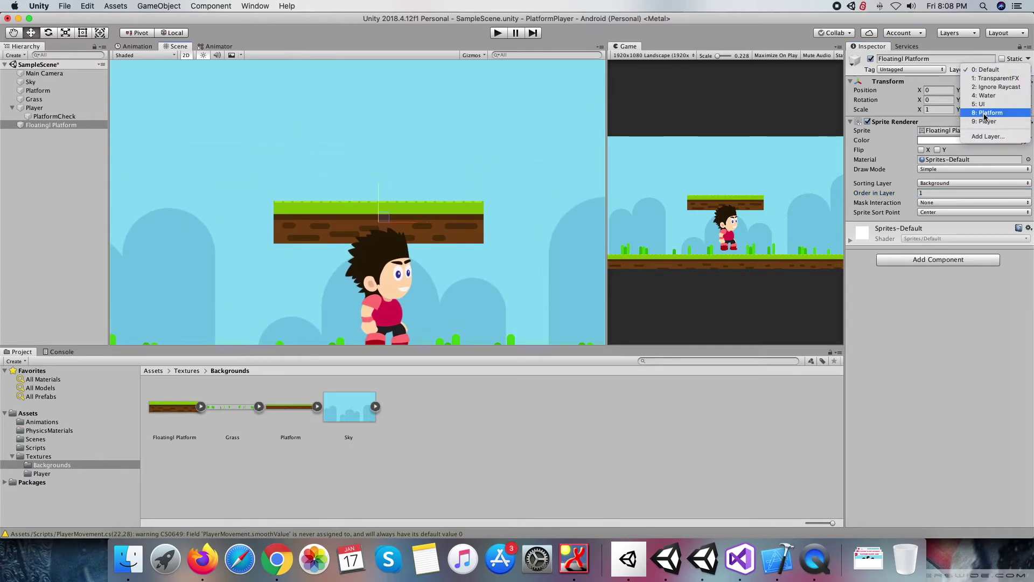
{"action": "left_click", "coordinate": [985, 113]}
{"action": "left_click", "coordinate": [914, 70]}
{"action": "left_click", "coordinate": [918, 129]}
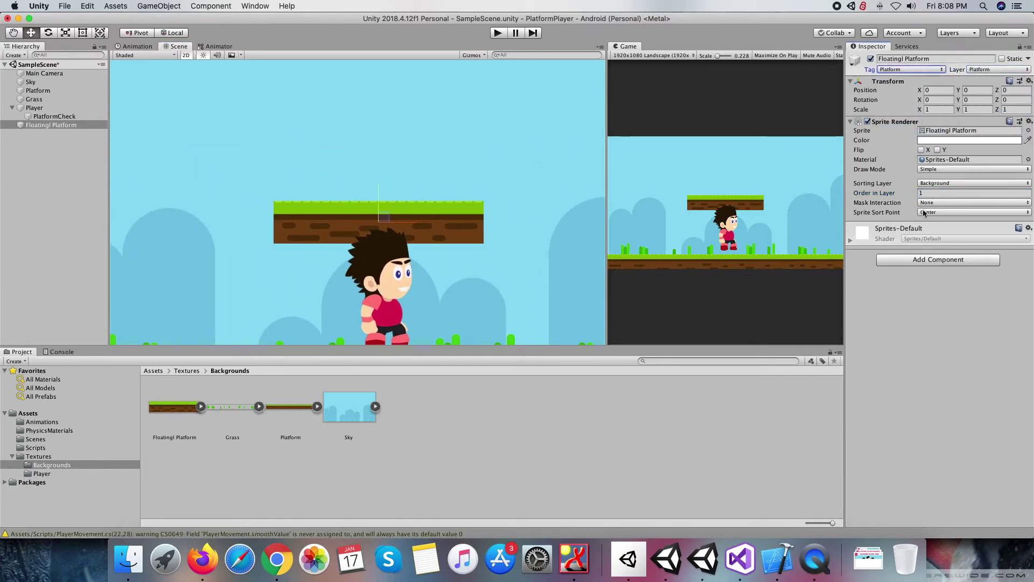
{"action": "left_click", "coordinate": [936, 260]}
{"action": "key", "text": "Return"}
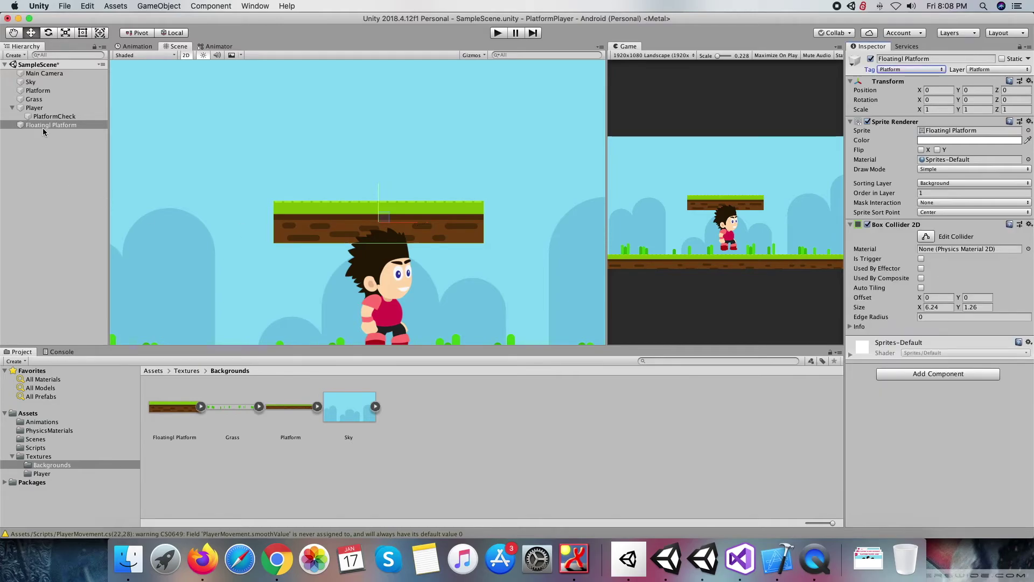
Step: Check the ground Platform's settings, assign PlatformMat to the floating platform, and save the scene
{"action": "left_click", "coordinate": [36, 92]}
{"action": "left_click", "coordinate": [47, 126]}
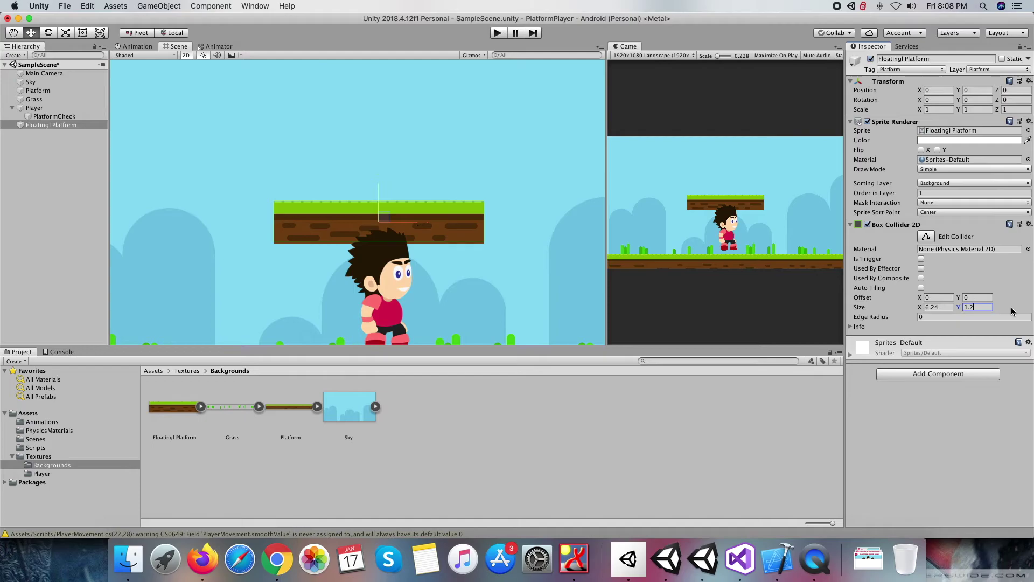
{"action": "left_click", "coordinate": [48, 431]}
{"action": "key", "text": "super+s"}
{"action": "scroll", "coordinate": [538, 216], "scroll_direction": "down", "scroll_amount": 3}
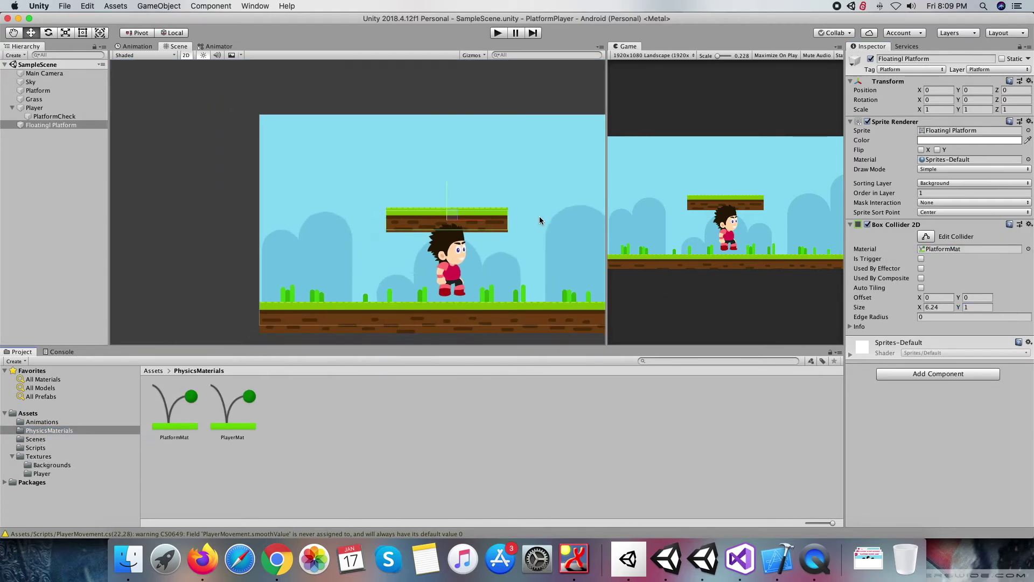
{"action": "scroll", "coordinate": [474, 219], "scroll_direction": "down", "scroll_amount": 2}
{"action": "scroll", "coordinate": [323, 204], "scroll_direction": "down", "scroll_amount": 2}
Step: Move the floating platform further right and lower it nearer the ground
{"action": "left_click_drag", "start_coordinate": [357, 228], "coordinate": [456, 231]}
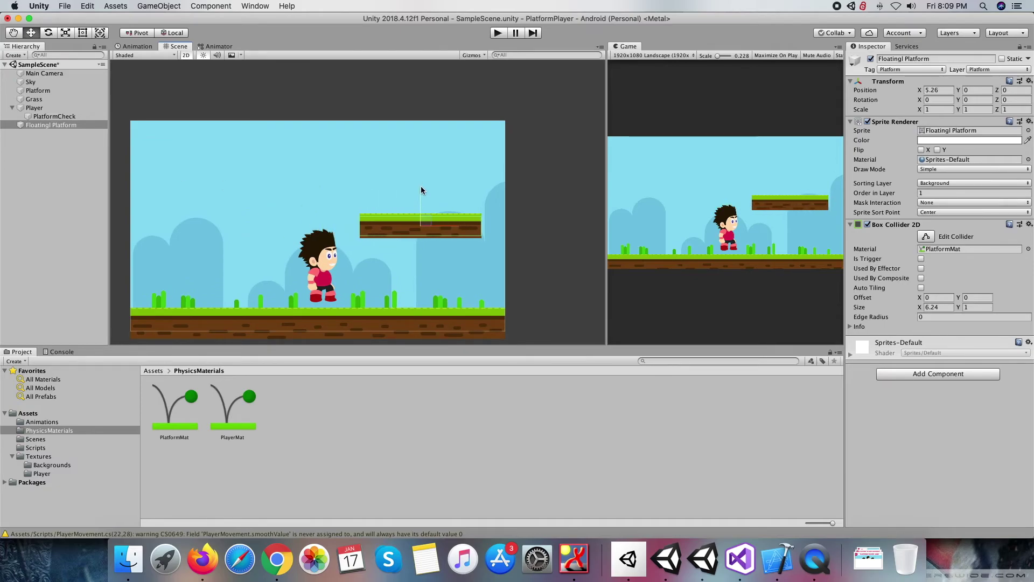
{"action": "left_click_drag", "start_coordinate": [421, 187], "coordinate": [421, 198]}
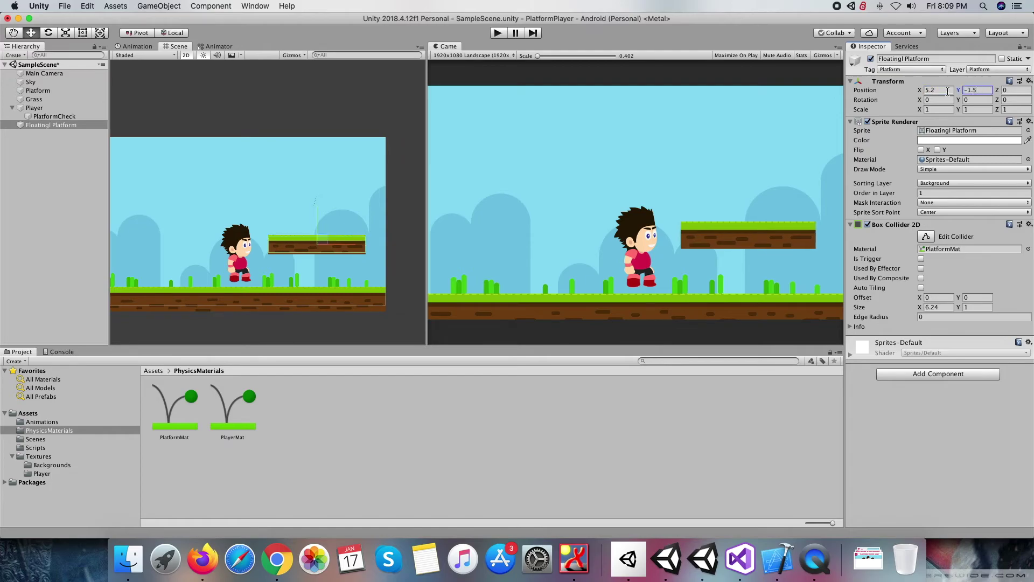
{"action": "scroll", "coordinate": [953, 377], "scroll_direction": "down", "scroll_amount": 4}
{"action": "scroll", "coordinate": [948, 371], "scroll_direction": "down", "scroll_amount": 2}
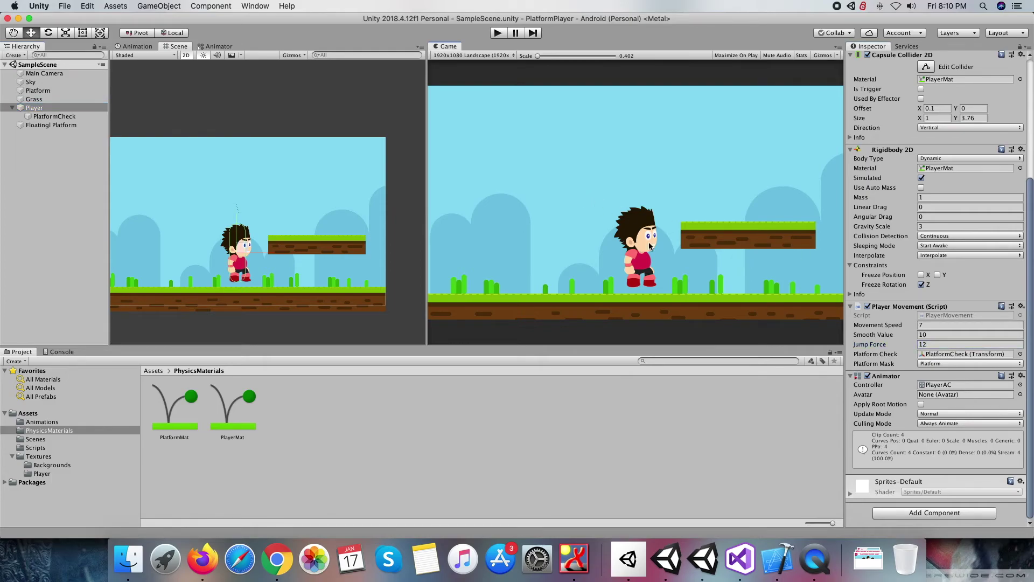
Step: Play-test running and jumping onto the floating platform, then stop the game
{"action": "left_click", "coordinate": [496, 33]}
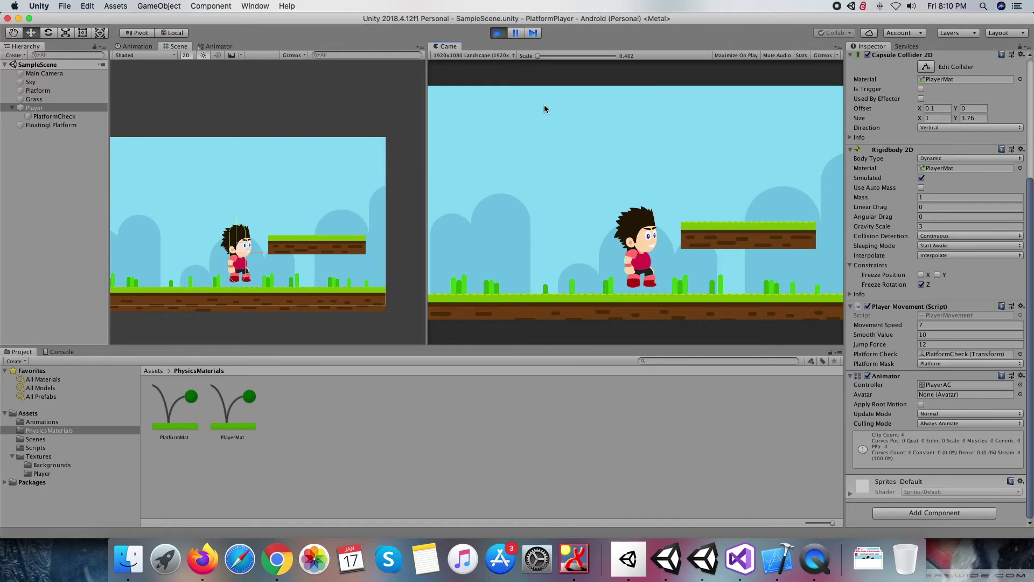
{"action": "key", "text": "Left"}
{"action": "key", "text": "Right"}
{"action": "key", "text": "space"}
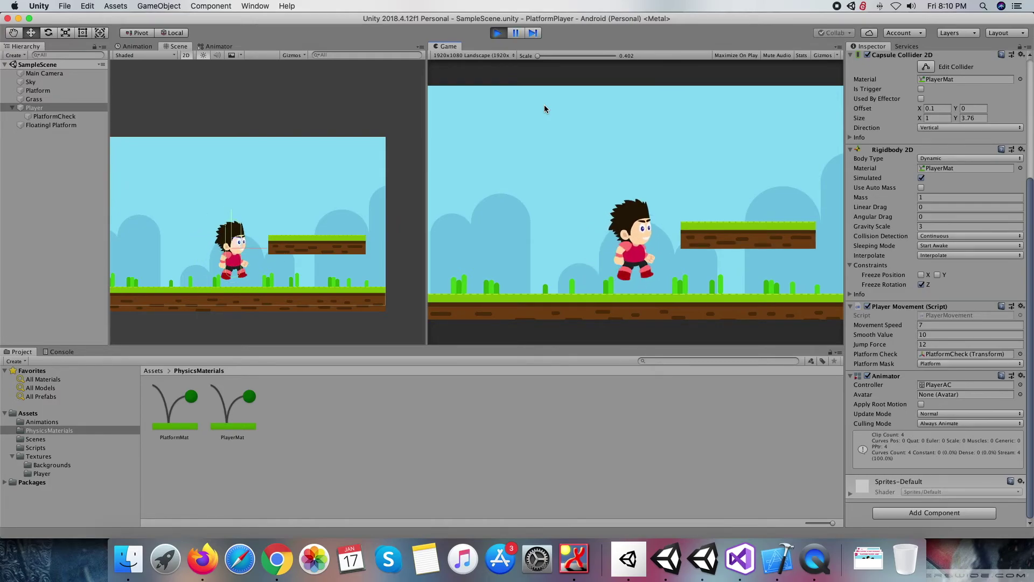
{"action": "key", "text": "space"}
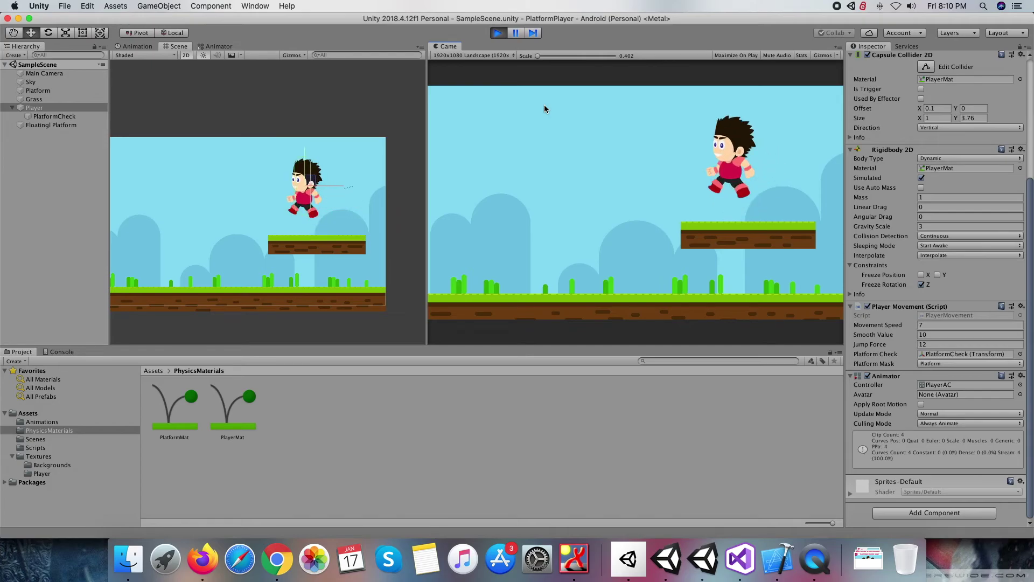
{"action": "key", "text": "Left"}
{"action": "key", "text": "Right"}
{"action": "key", "text": "space"}
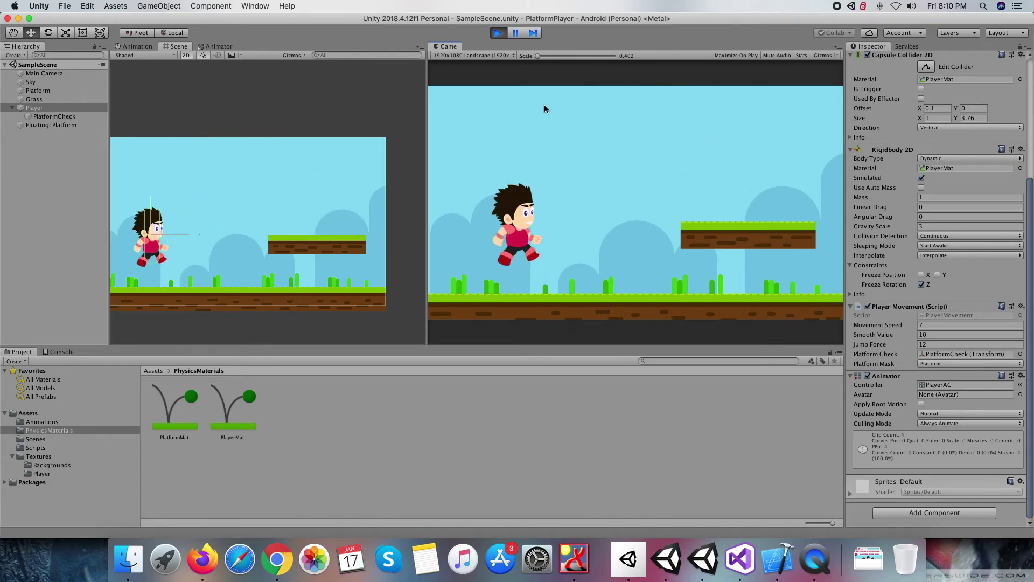
{"action": "key", "text": "space"}
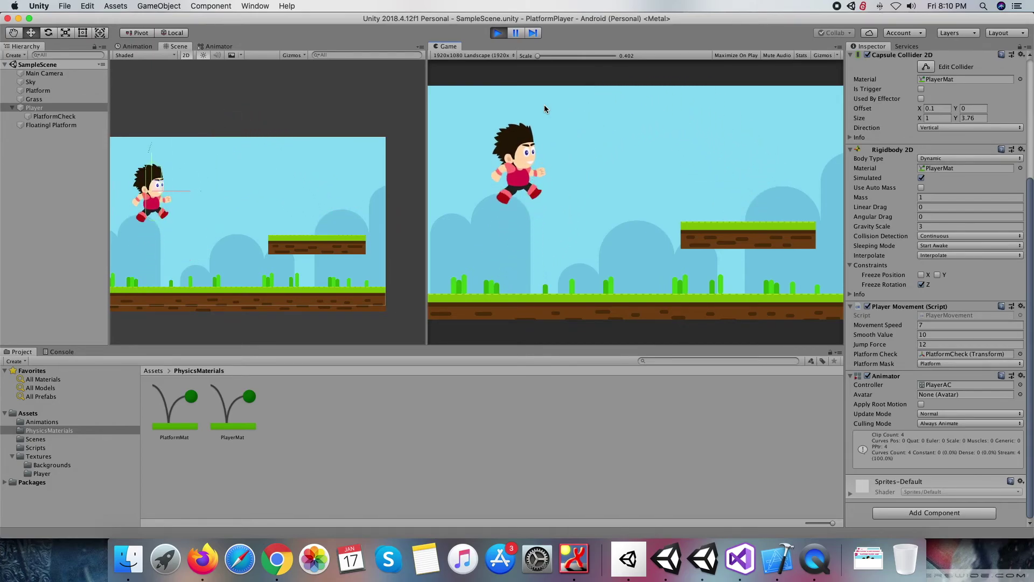
{"action": "key", "text": "Right"}
{"action": "key", "text": "space"}
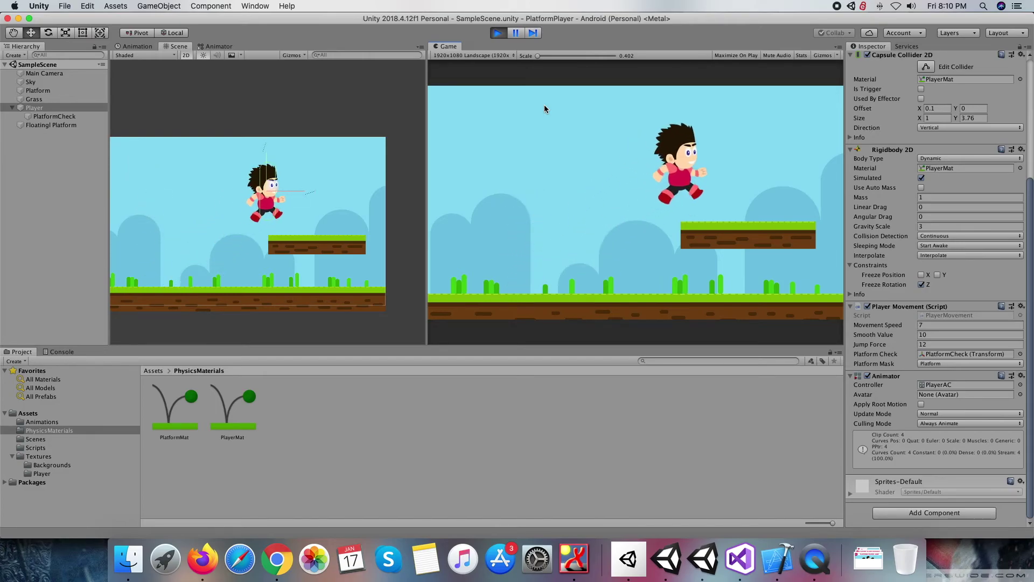
{"action": "key", "text": "super+p"}
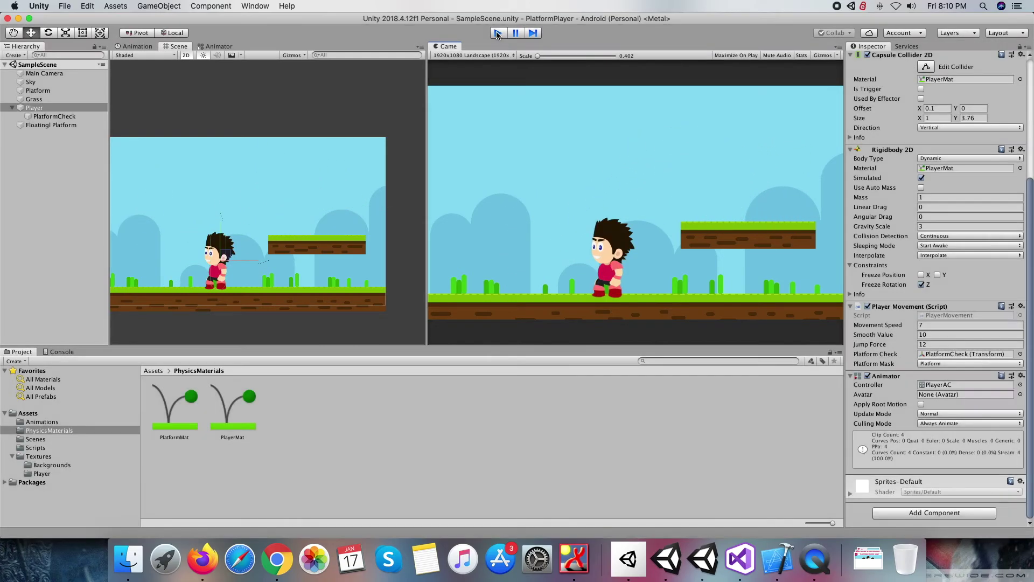
Step: Comment out the velocity reset on line 93, then return to Unity and jump
{"action": "left_click", "coordinate": [756, 560]}
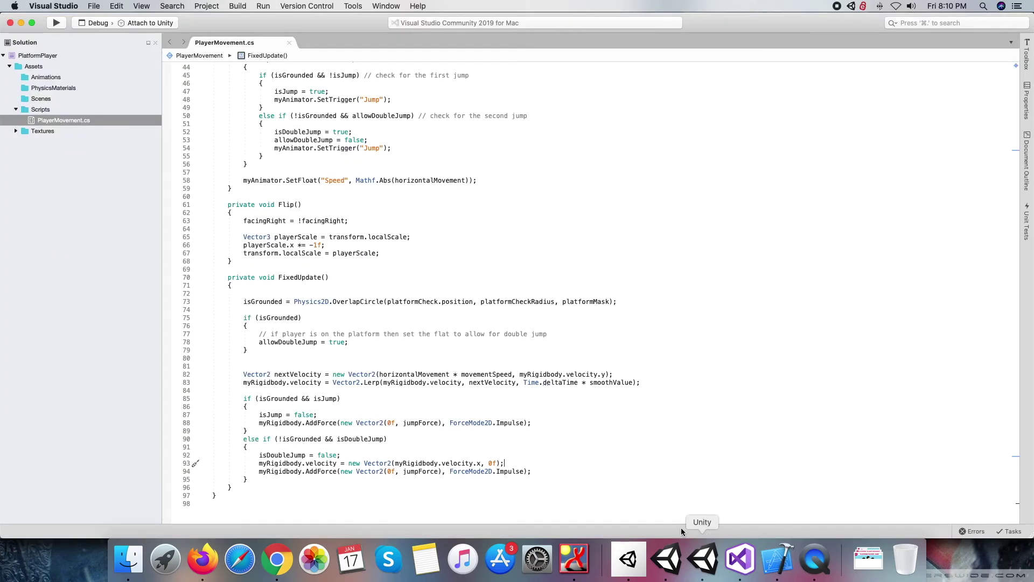
{"action": "left_click", "coordinate": [396, 462]}
{"action": "key", "text": "super+slash"}
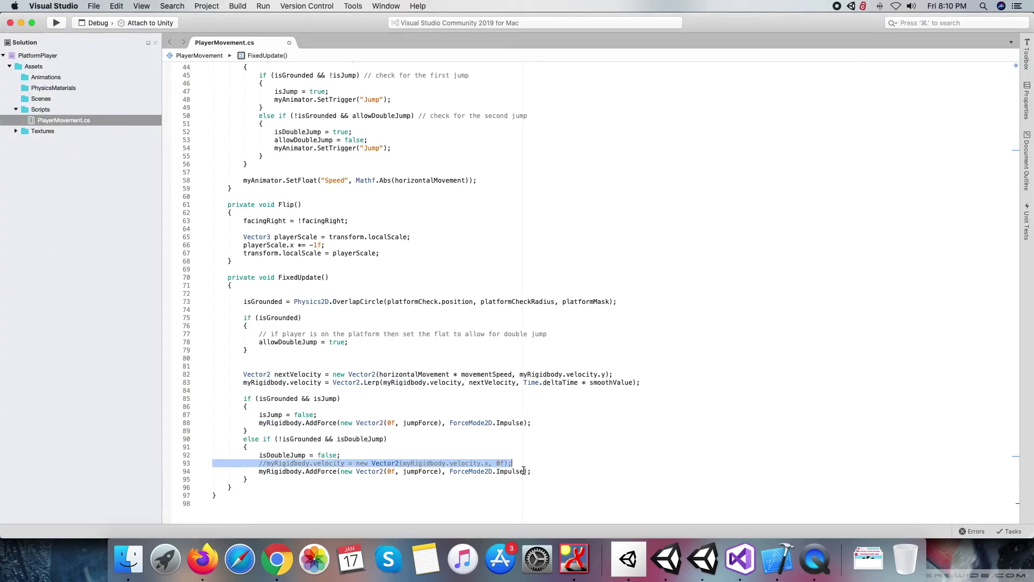
{"action": "key", "text": "super+Tab"}
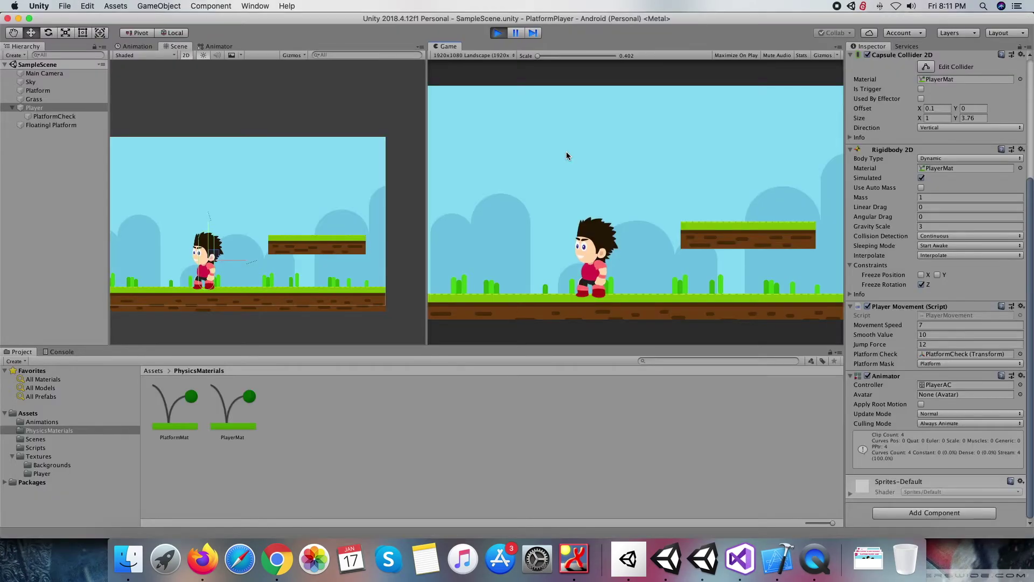
{"action": "key", "text": "space"}
Step: Jump and double-jump the player several times in the running game
{"action": "key", "text": "space"}
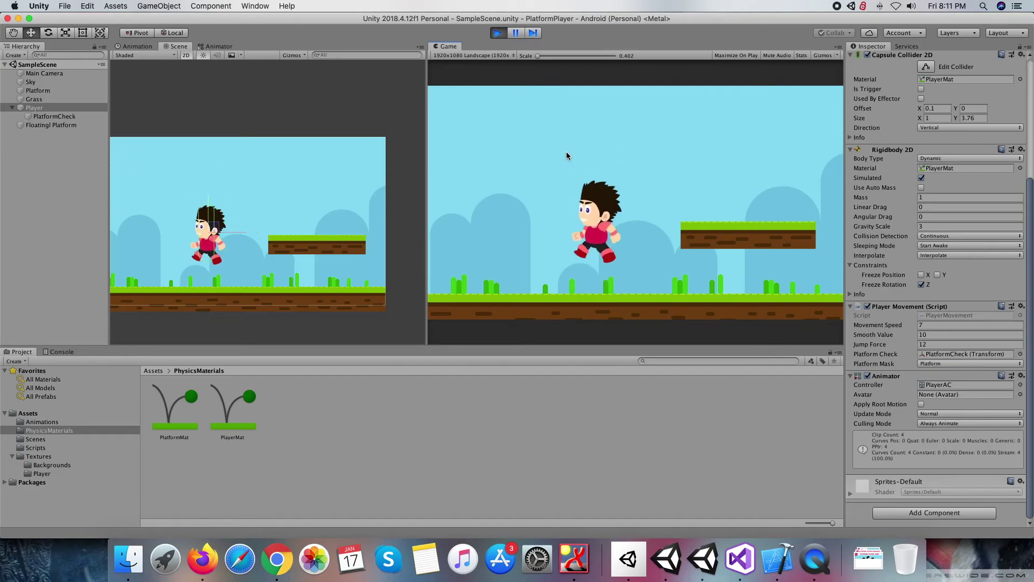
{"action": "key", "text": "space"}
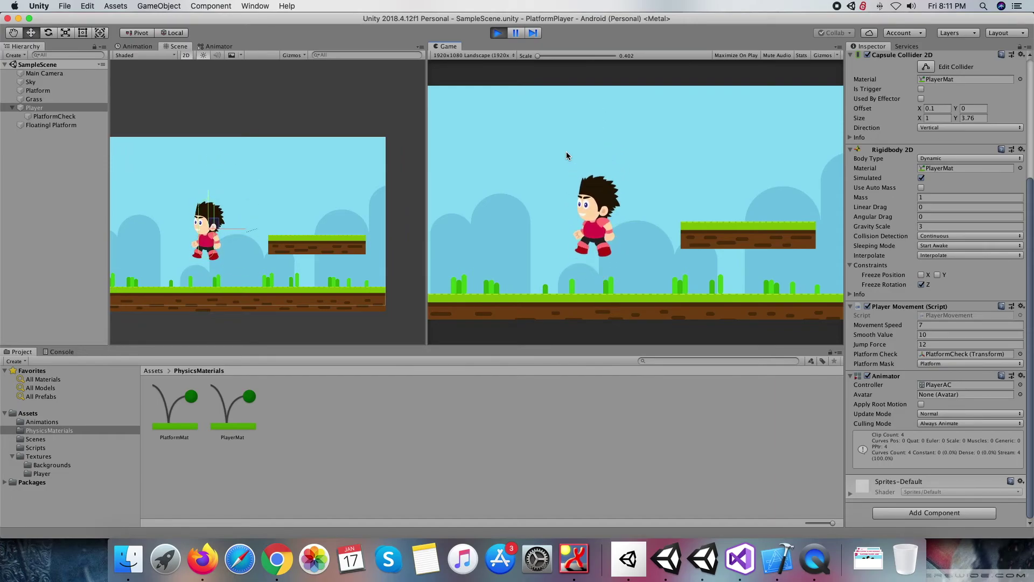
{"action": "key", "text": "space"}
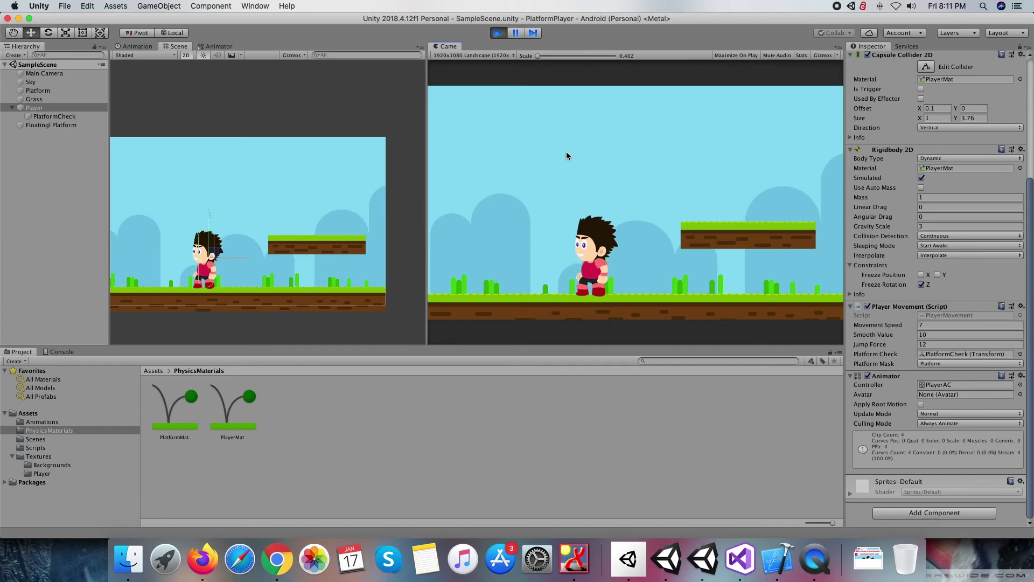
{"action": "key", "text": "space"}
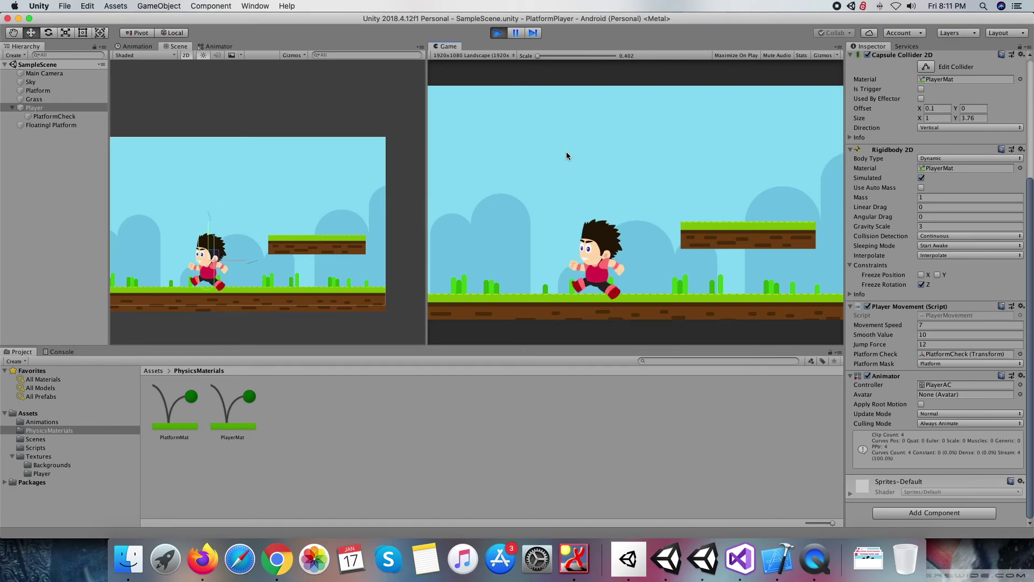
{"action": "key", "text": "space"}
{"action": "key", "text": "space"}
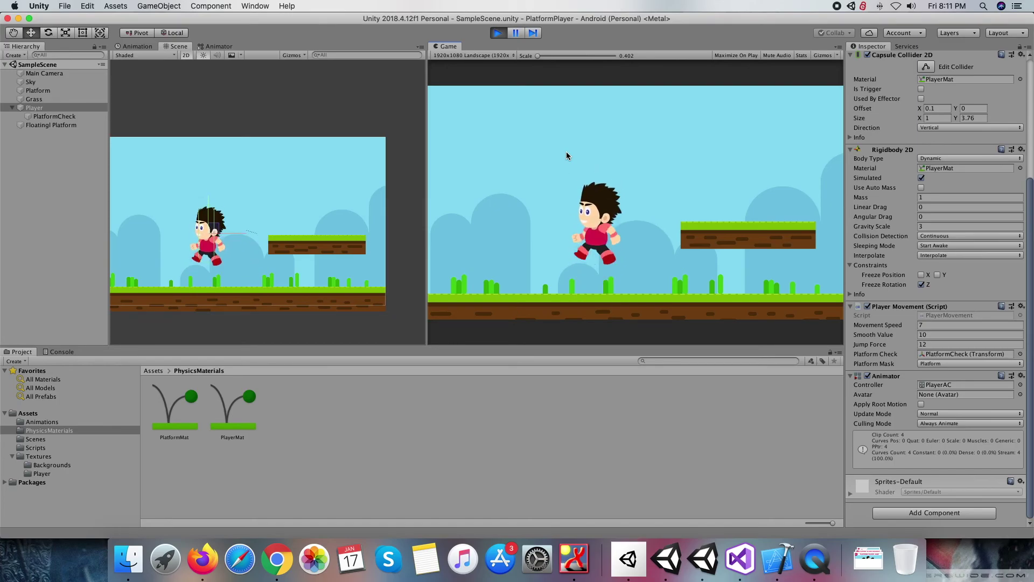
{"action": "key", "text": "super+Tab"}
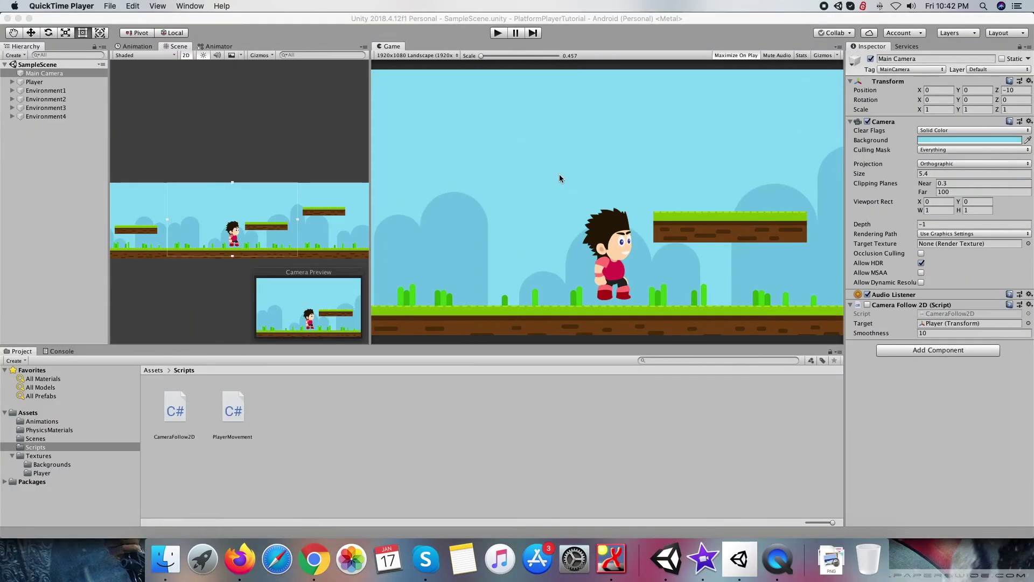
Step: Start play mode in Unity and double-jump the player onto the floating platform and off again
{"action": "left_click", "coordinate": [549, 180]}
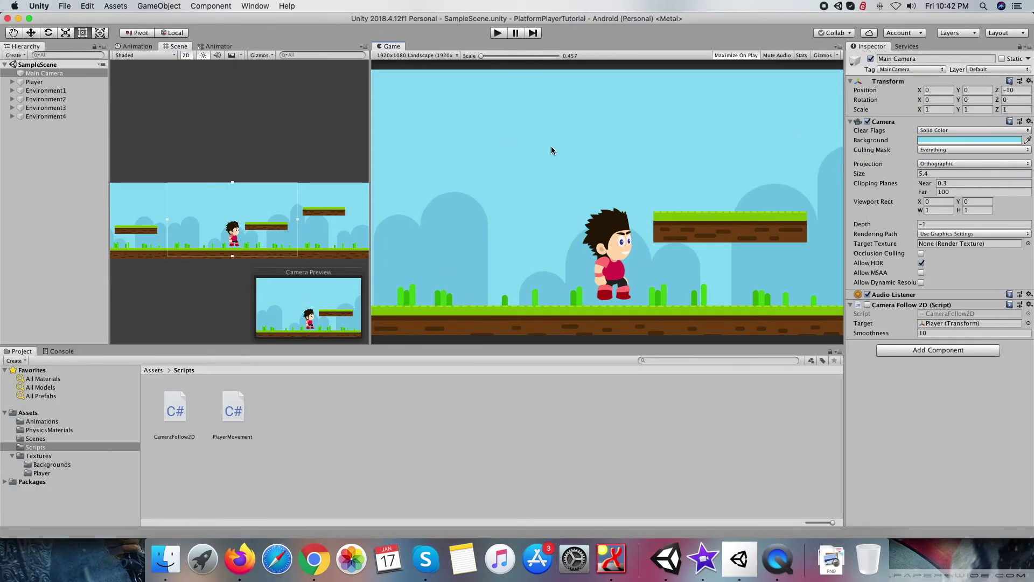
{"action": "left_click", "coordinate": [498, 34]}
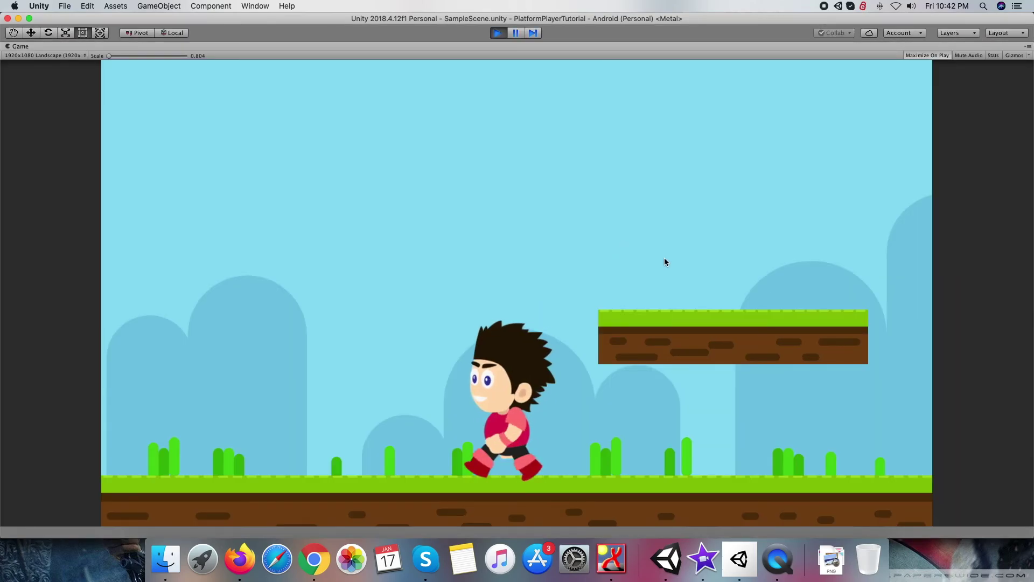
{"action": "key", "text": "Left"}
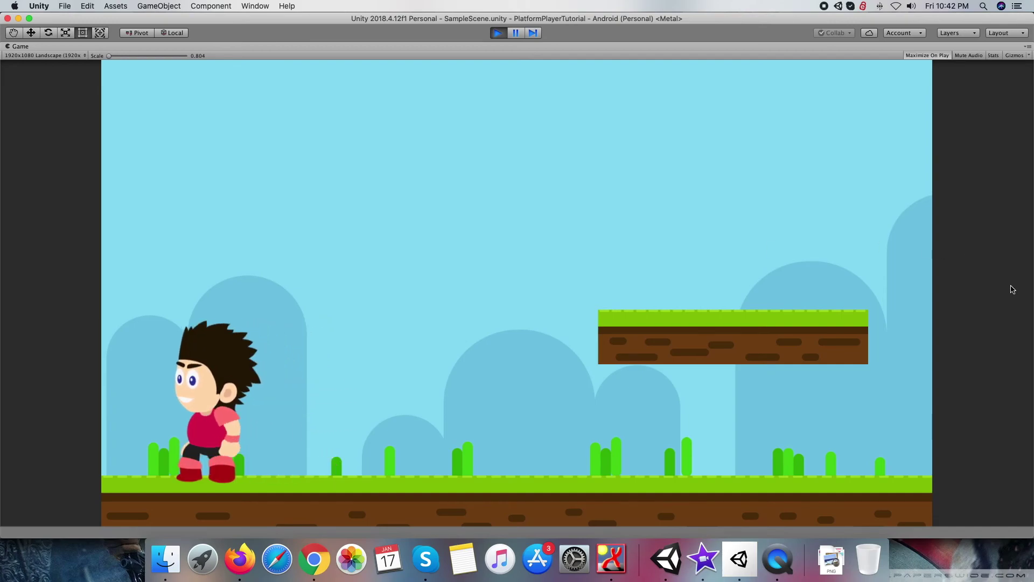
{"action": "key", "text": "Right"}
{"action": "key", "text": "space"}
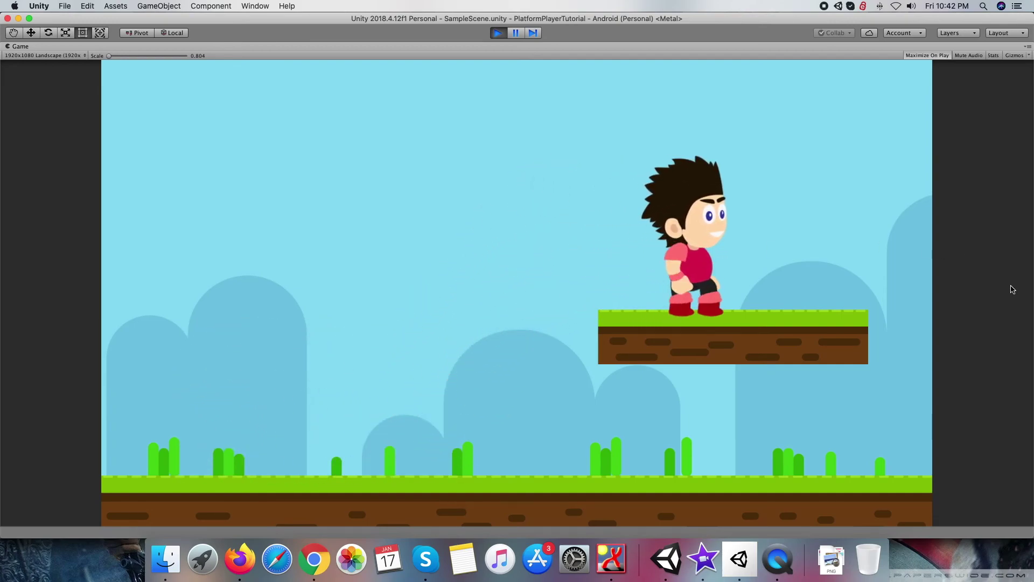
{"action": "key", "text": "Right"}
{"action": "key", "text": "Left"}
{"action": "key", "text": "space"}
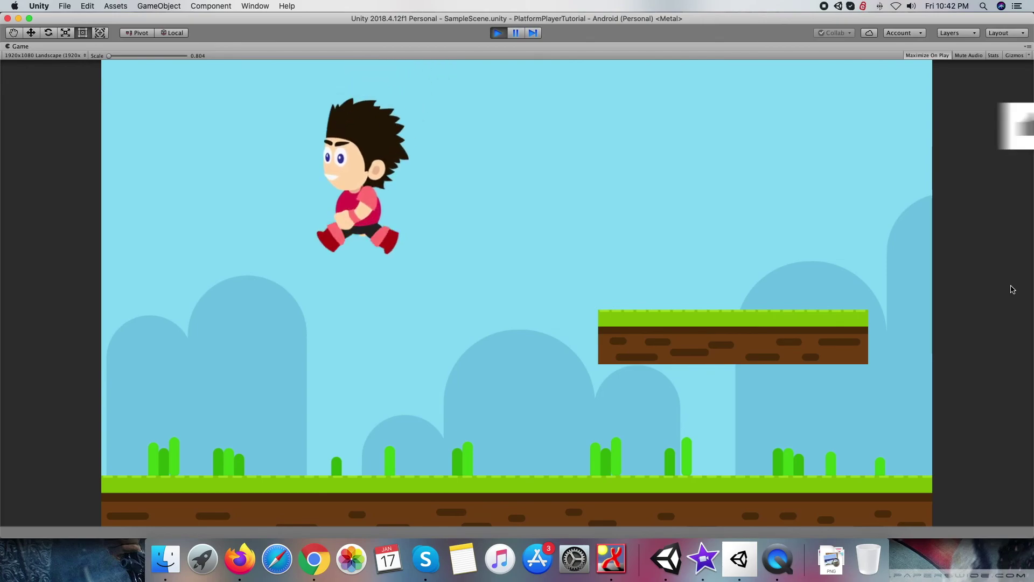
Step: Double-jump beside the platform, then jump onto it and off its left end
{"action": "key", "text": "space"}
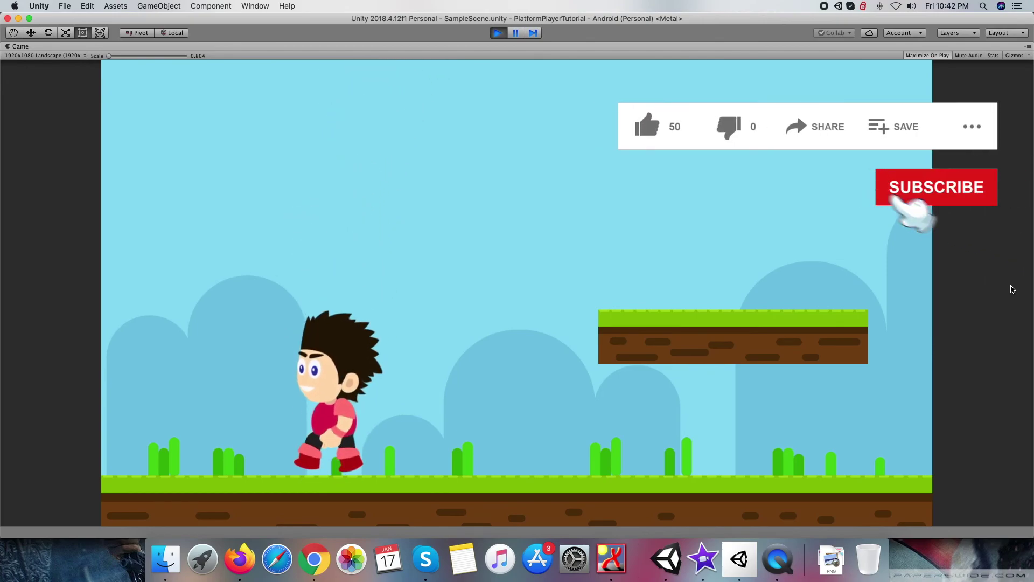
{"action": "key", "text": "Right"}
{"action": "key", "text": "space"}
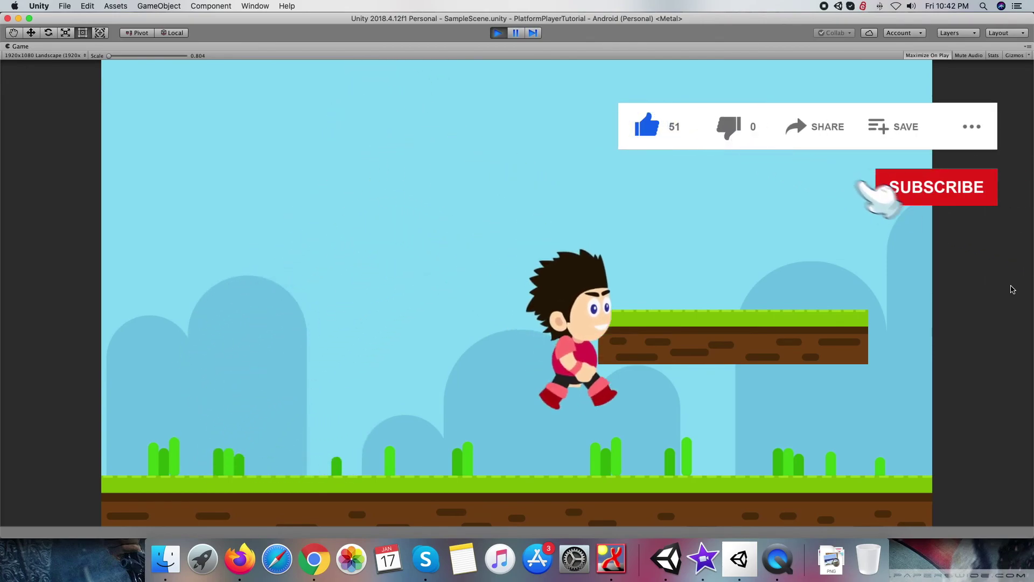
{"action": "key", "text": "Left"}
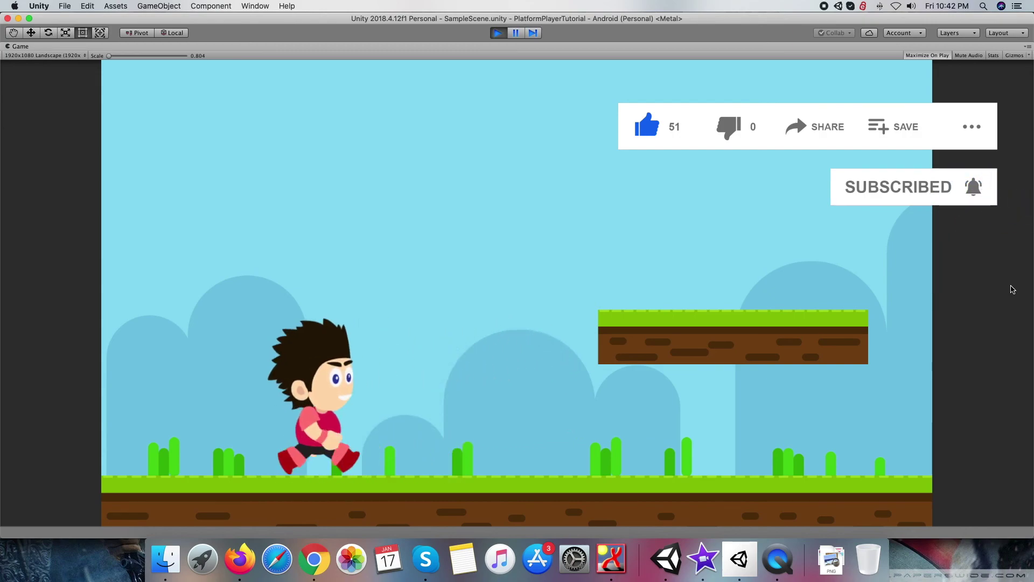
{"action": "key", "text": "space"}
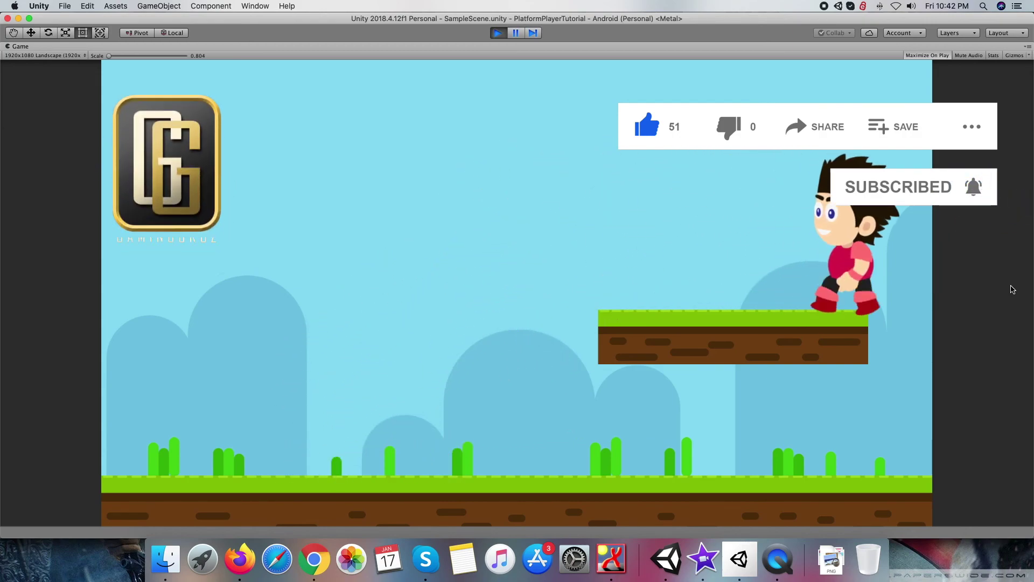
{"action": "key", "text": "Left"}
{"action": "key", "text": "space"}
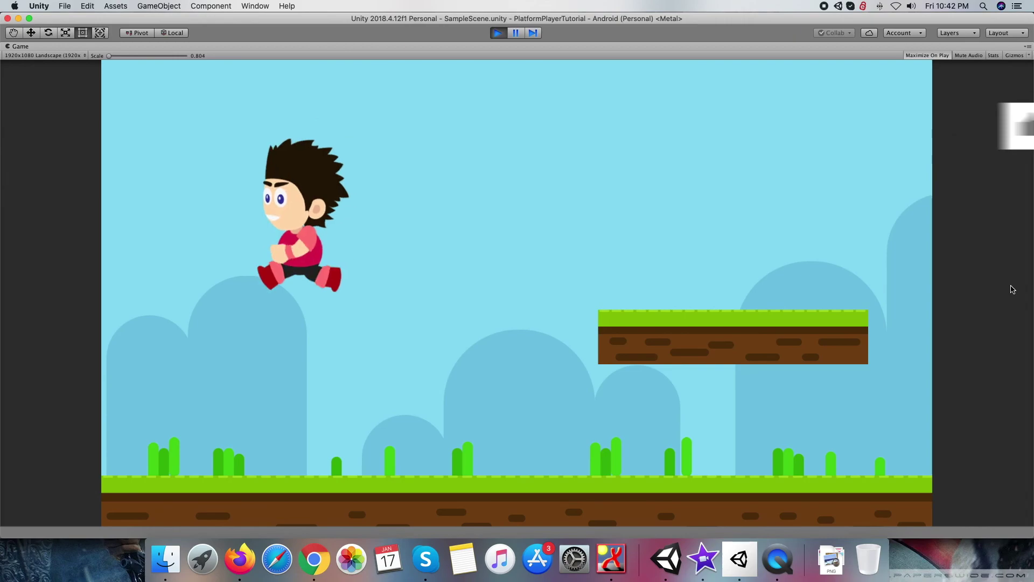
Step: Jump in place, double-jump onto the floating platform, then drop back to the ground
{"action": "key", "text": "Right"}
{"action": "key", "text": "space"}
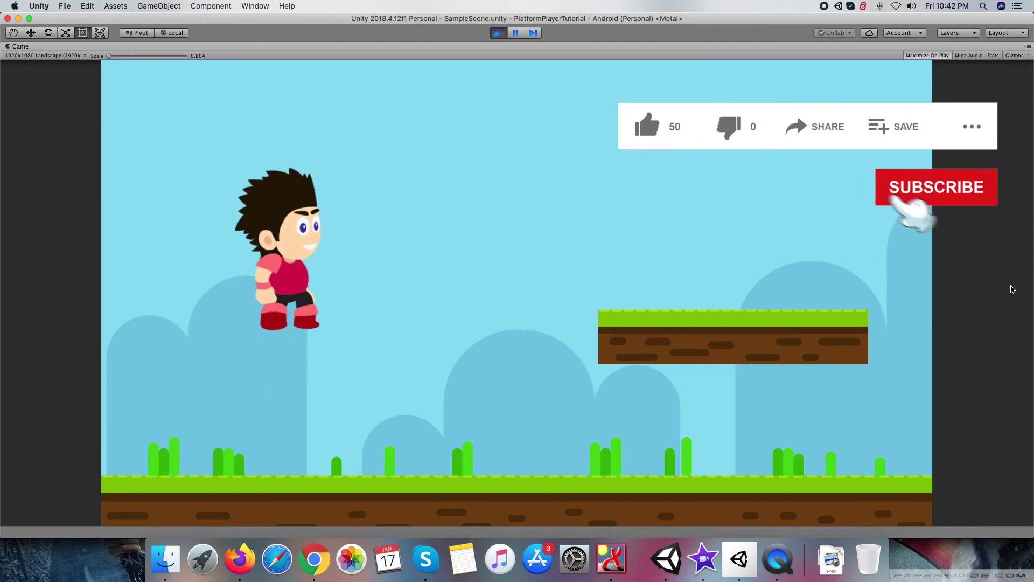
{"action": "key", "text": "space"}
{"action": "key", "text": "Right"}
{"action": "key", "text": "space"}
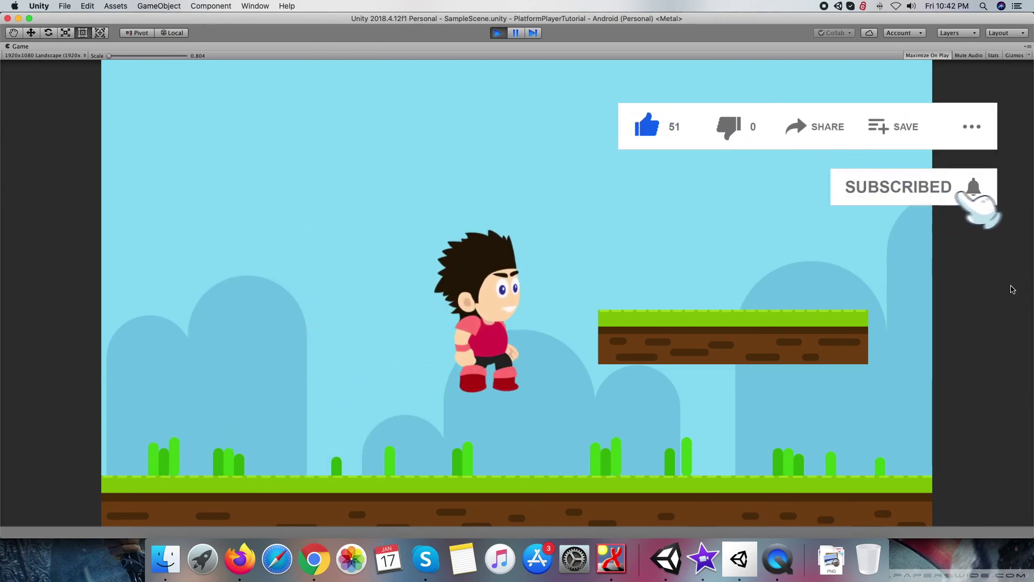
{"action": "key", "text": "Left"}
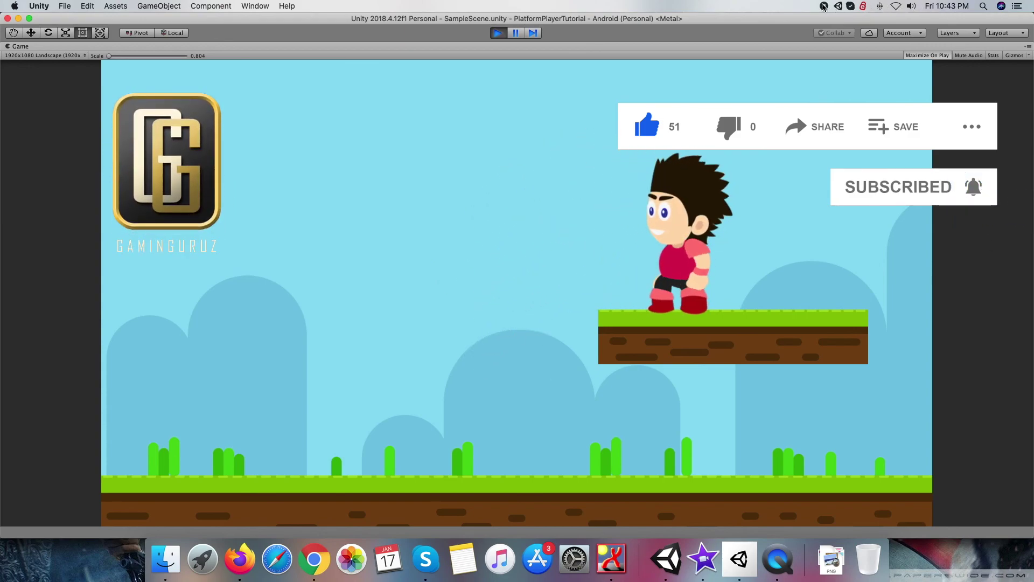
{"action": "key", "text": "Left"}
{"action": "key", "text": "Left"}
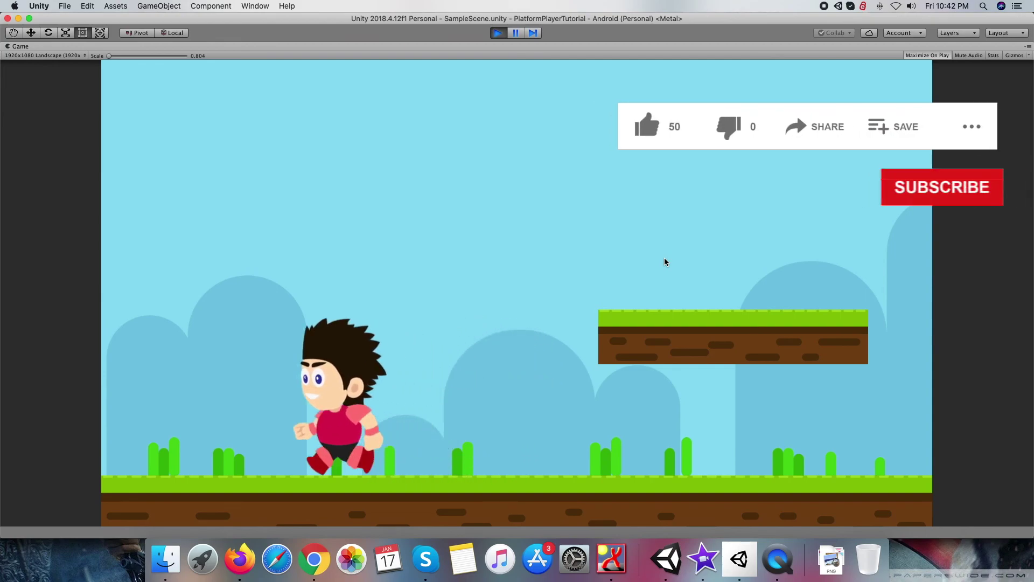
Step: Jump back up onto the platform and make repeated high jumps off it
{"action": "key", "text": "Right"}
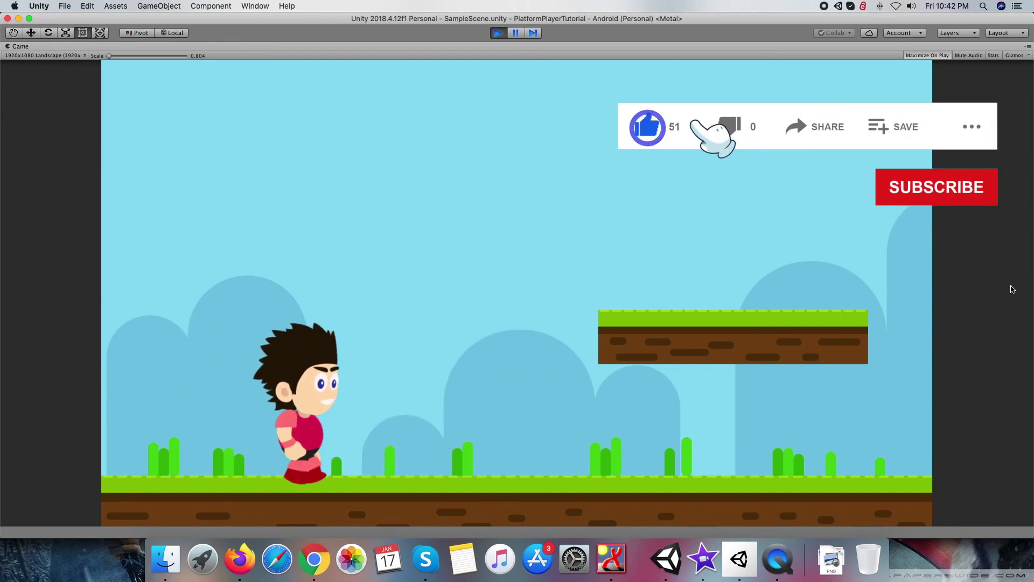
{"action": "key", "text": "space"}
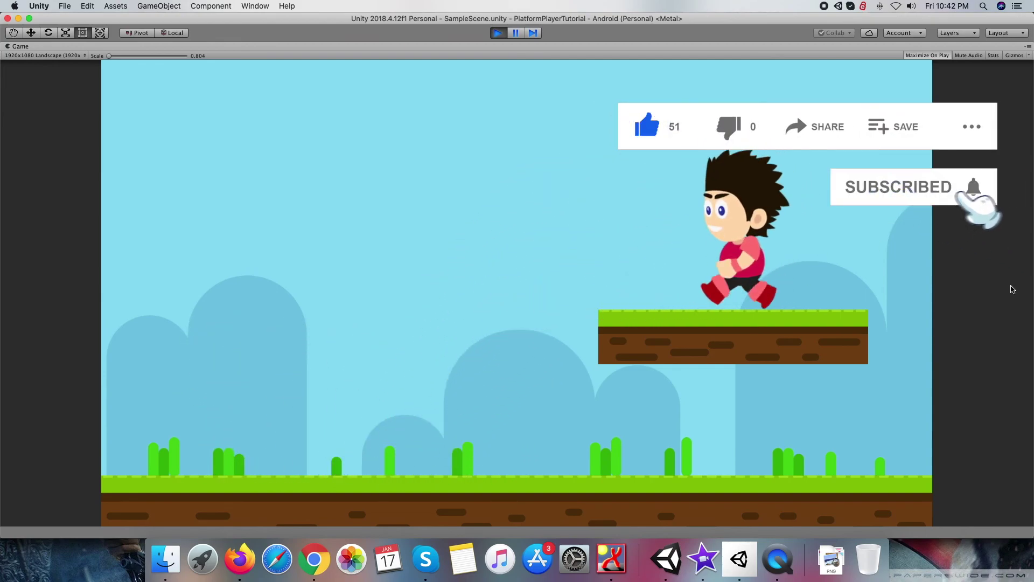
{"action": "key", "text": "Left"}
{"action": "key", "text": "space"}
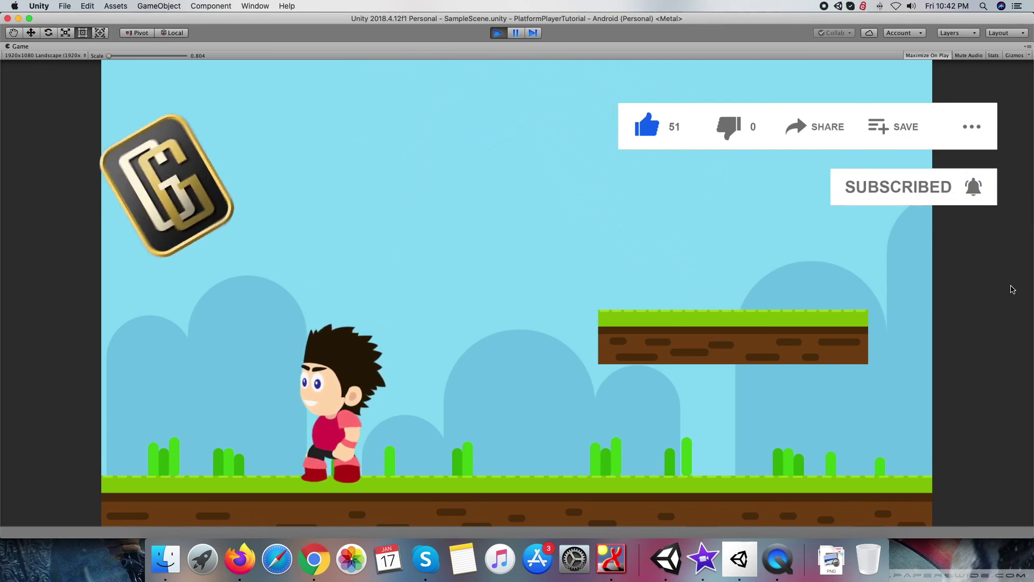
{"action": "key", "text": "space"}
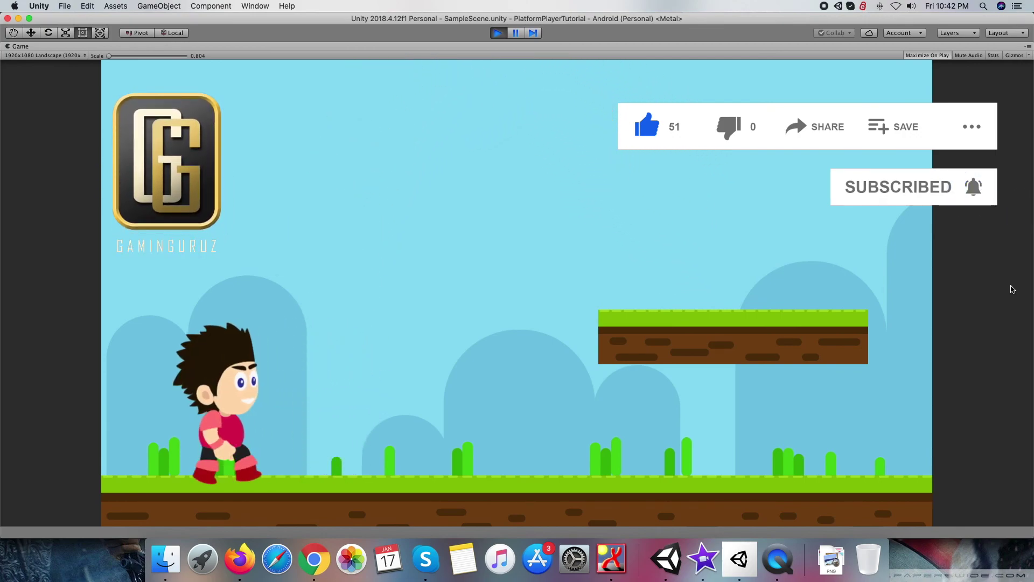
{"action": "key", "text": "Right"}
{"action": "key", "text": "space"}
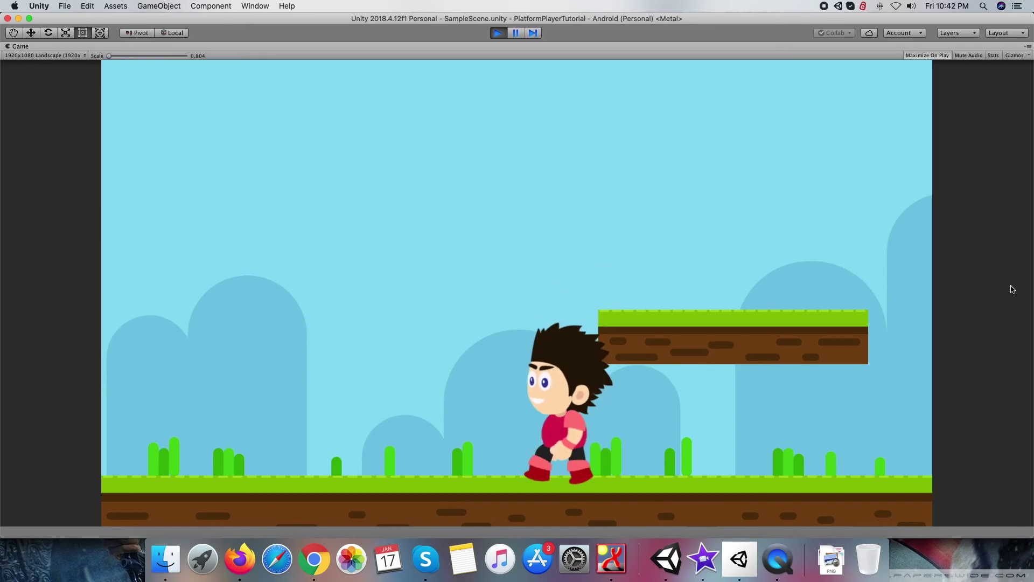